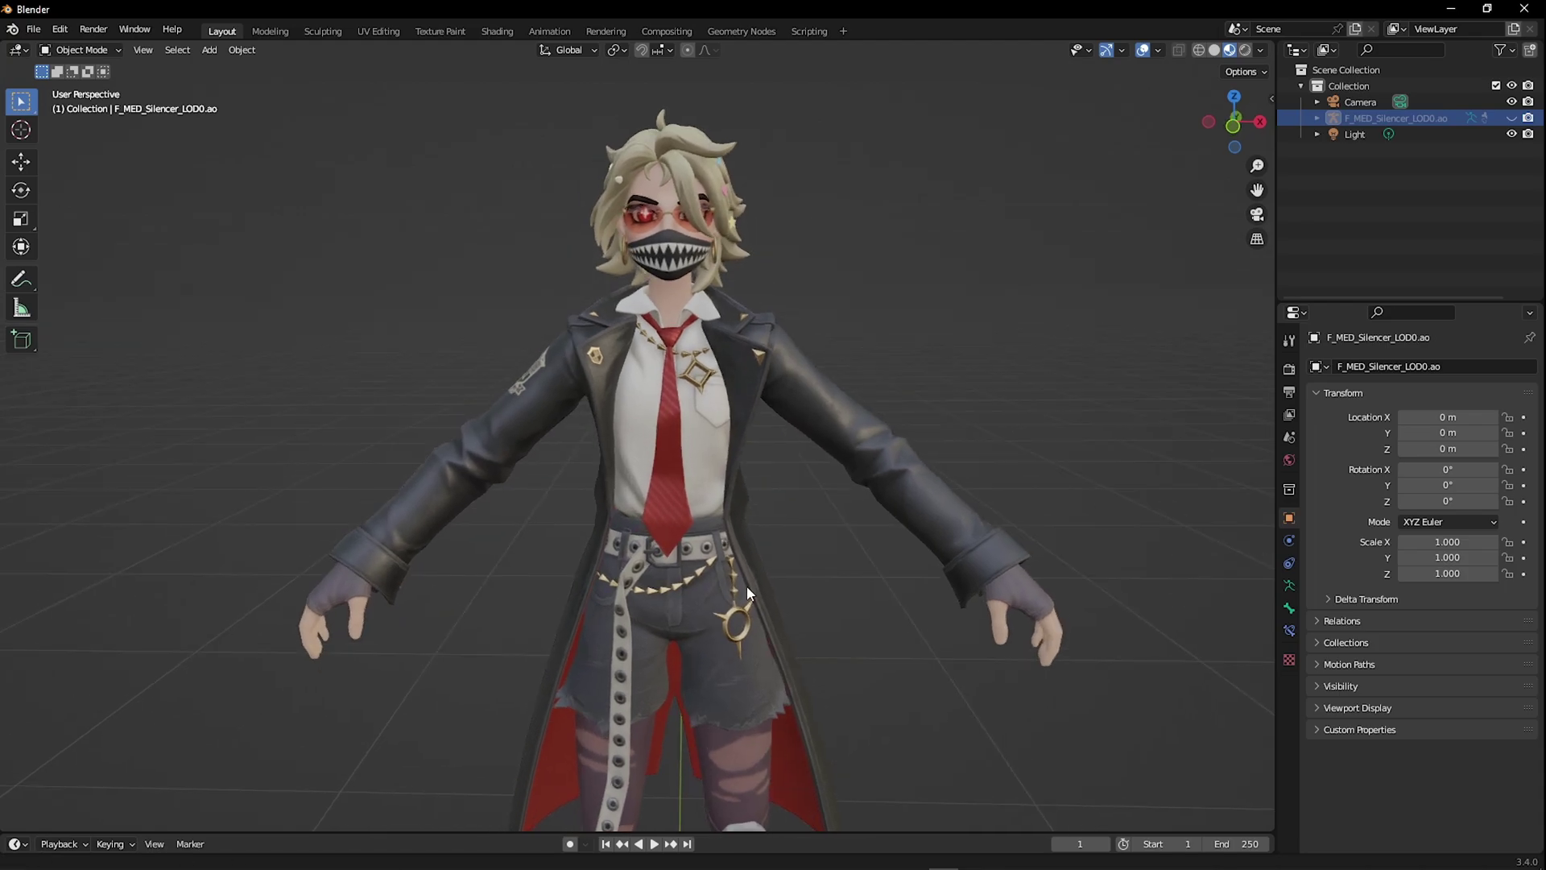
Download the FortnitePorting.zip attachment from Discord and save it to the Desktop.
scroll(751, 561, "down", 2)
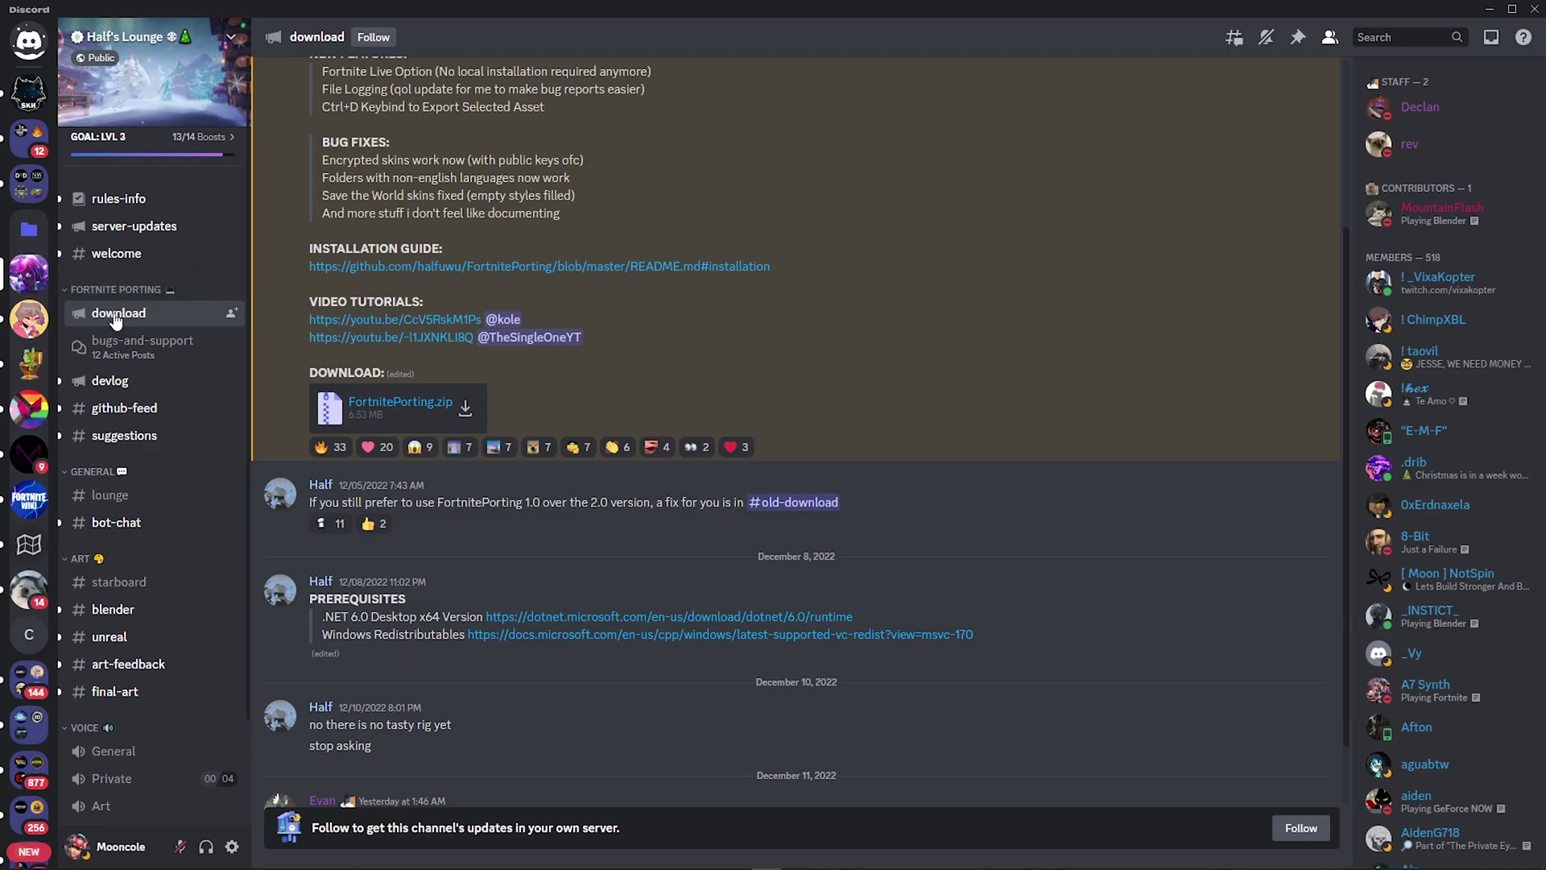
left_click(394, 401)
left_click(770, 499)
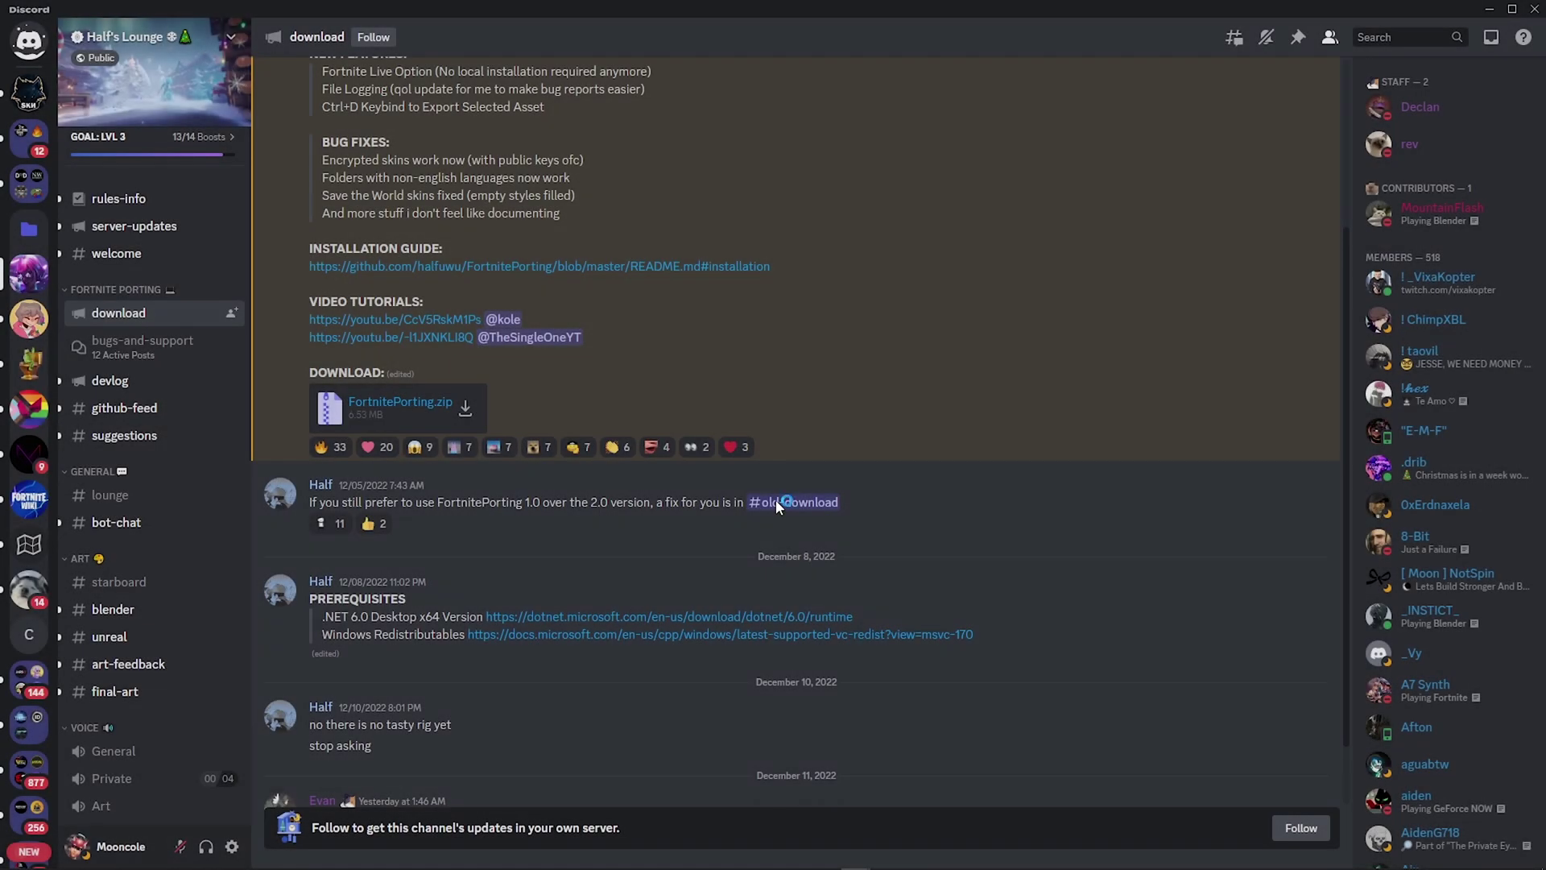
left_click(327, 409)
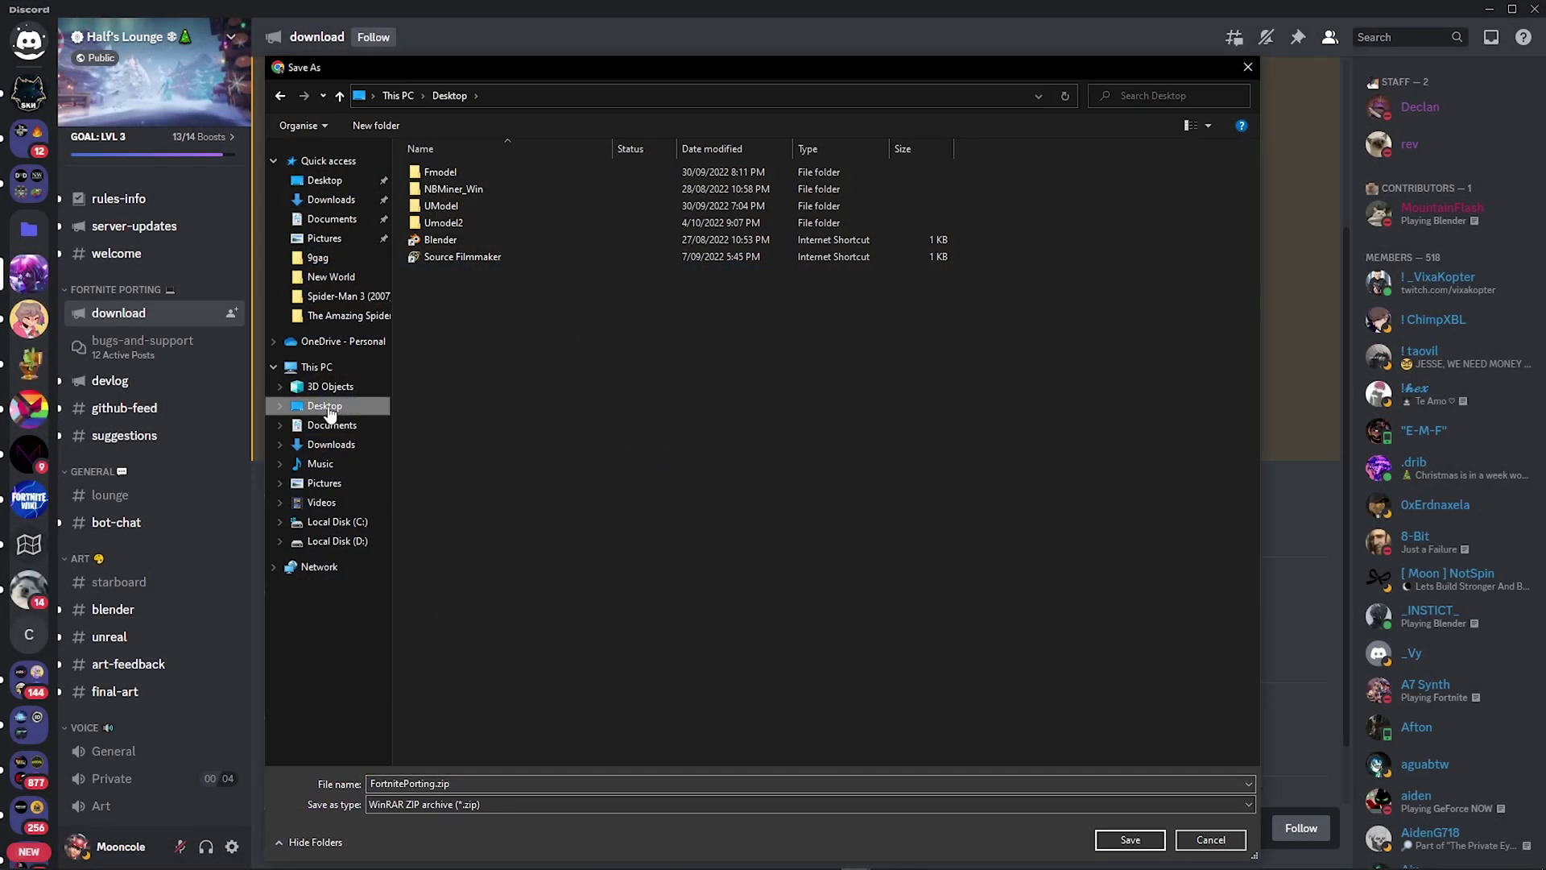
left_click(1129, 837)
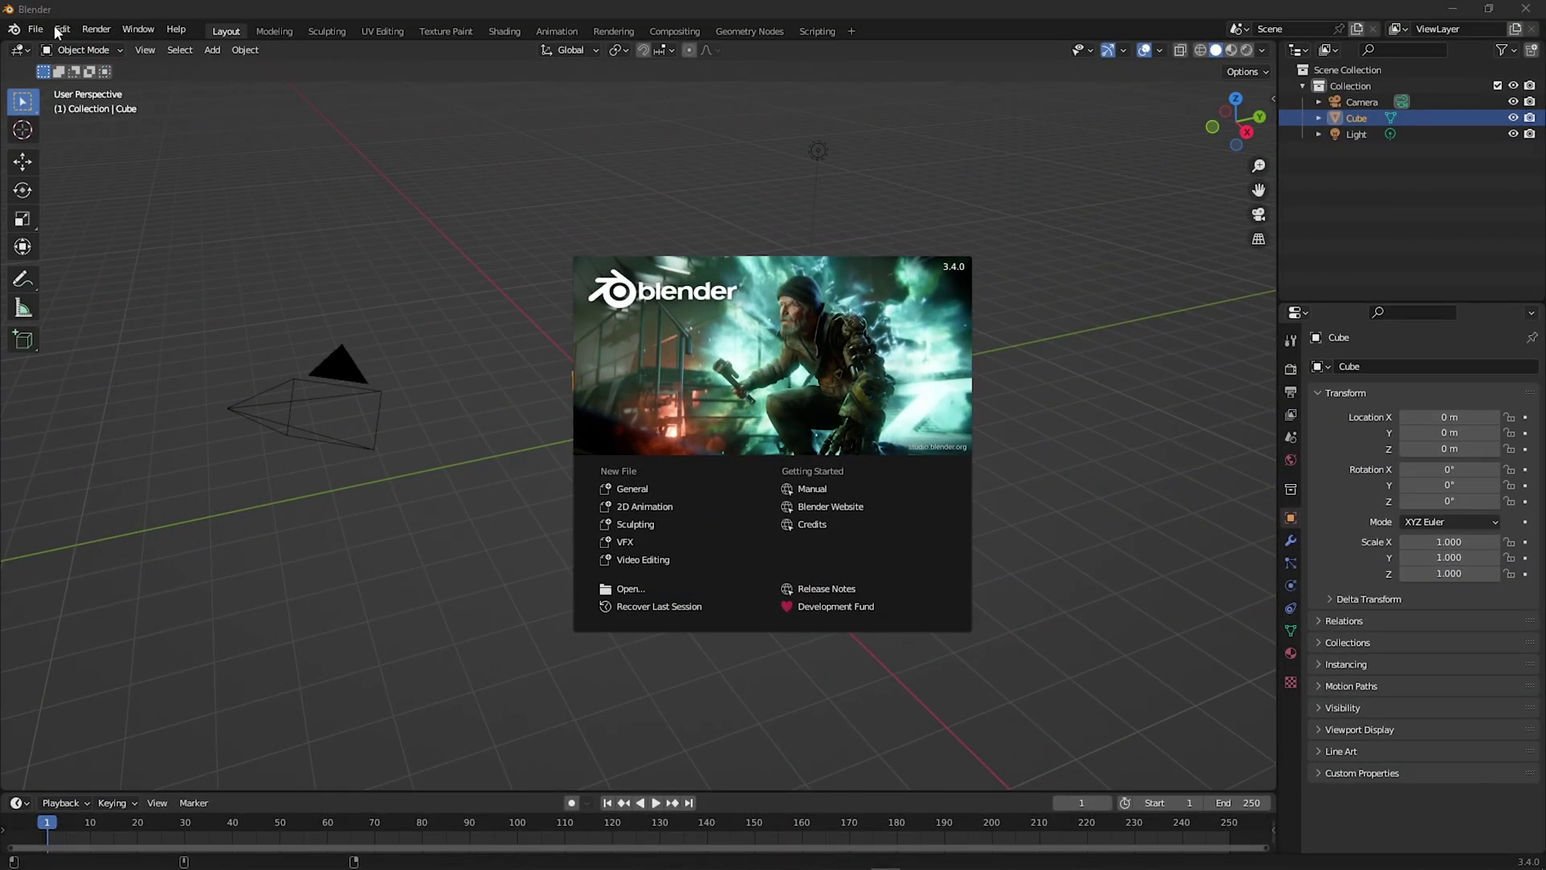
Install Desktop/FortnitePorting/FortnitePortingServer.zip as an add-on and enable Import: Fortnite Porting.
left_click(56, 33)
left_click(61, 30)
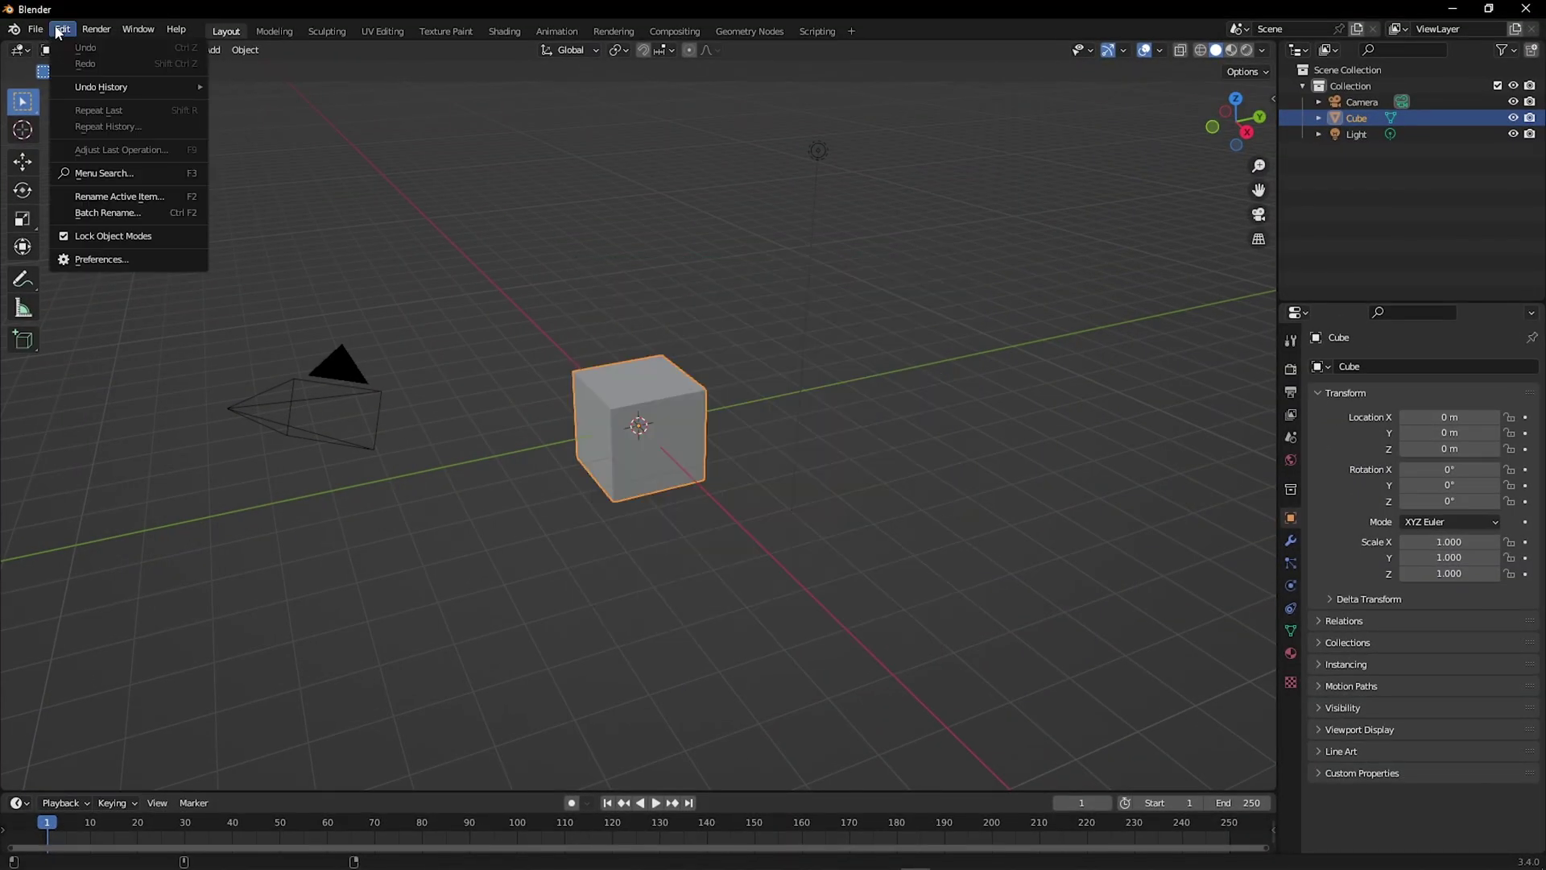
left_click(84, 259)
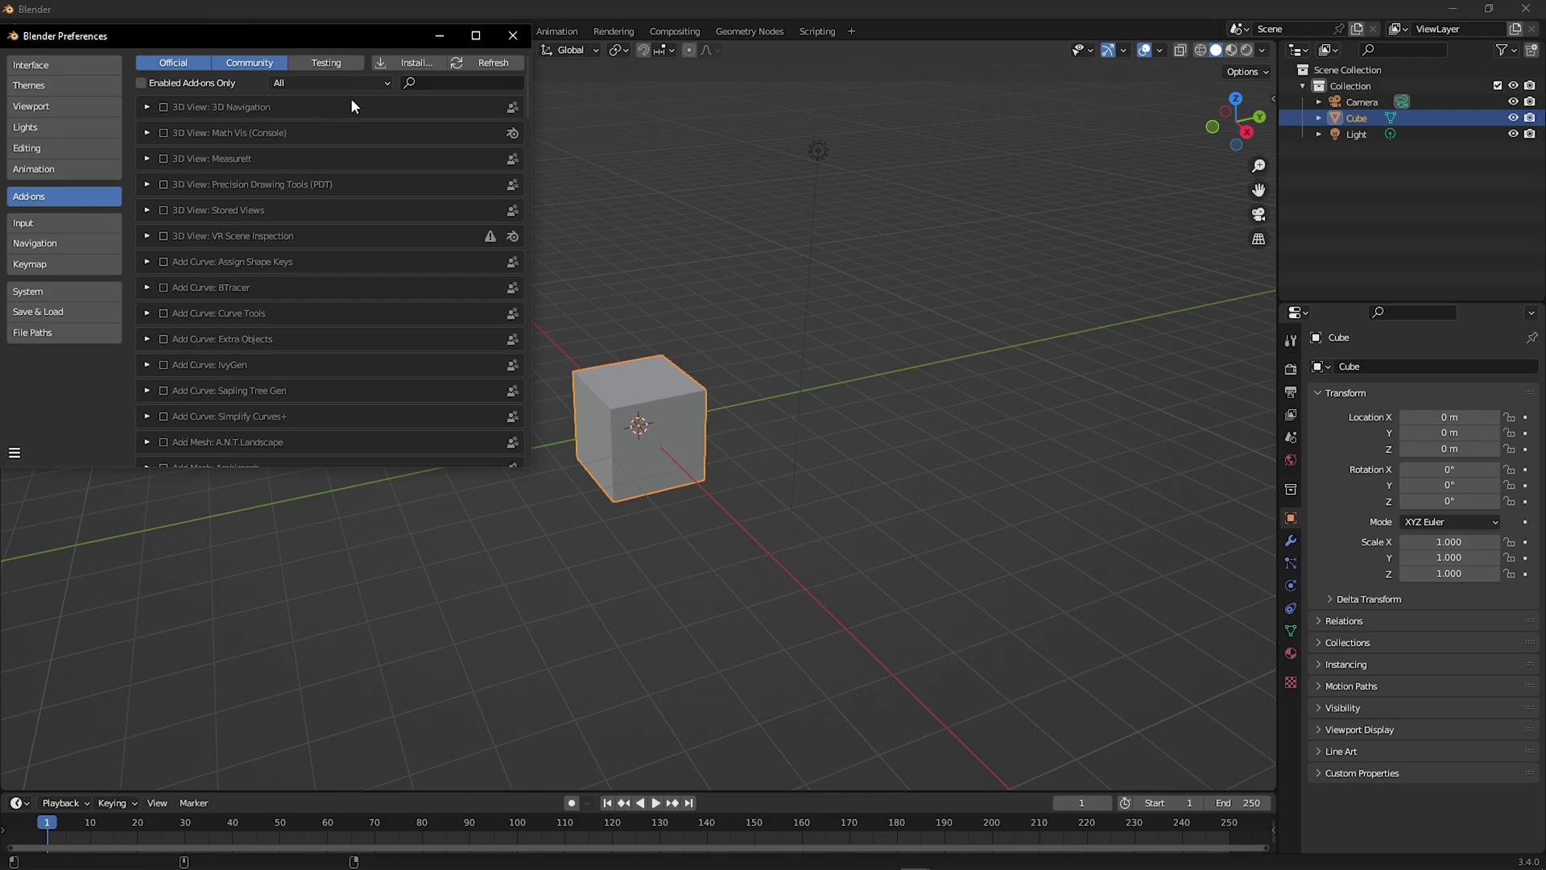
left_click(394, 66)
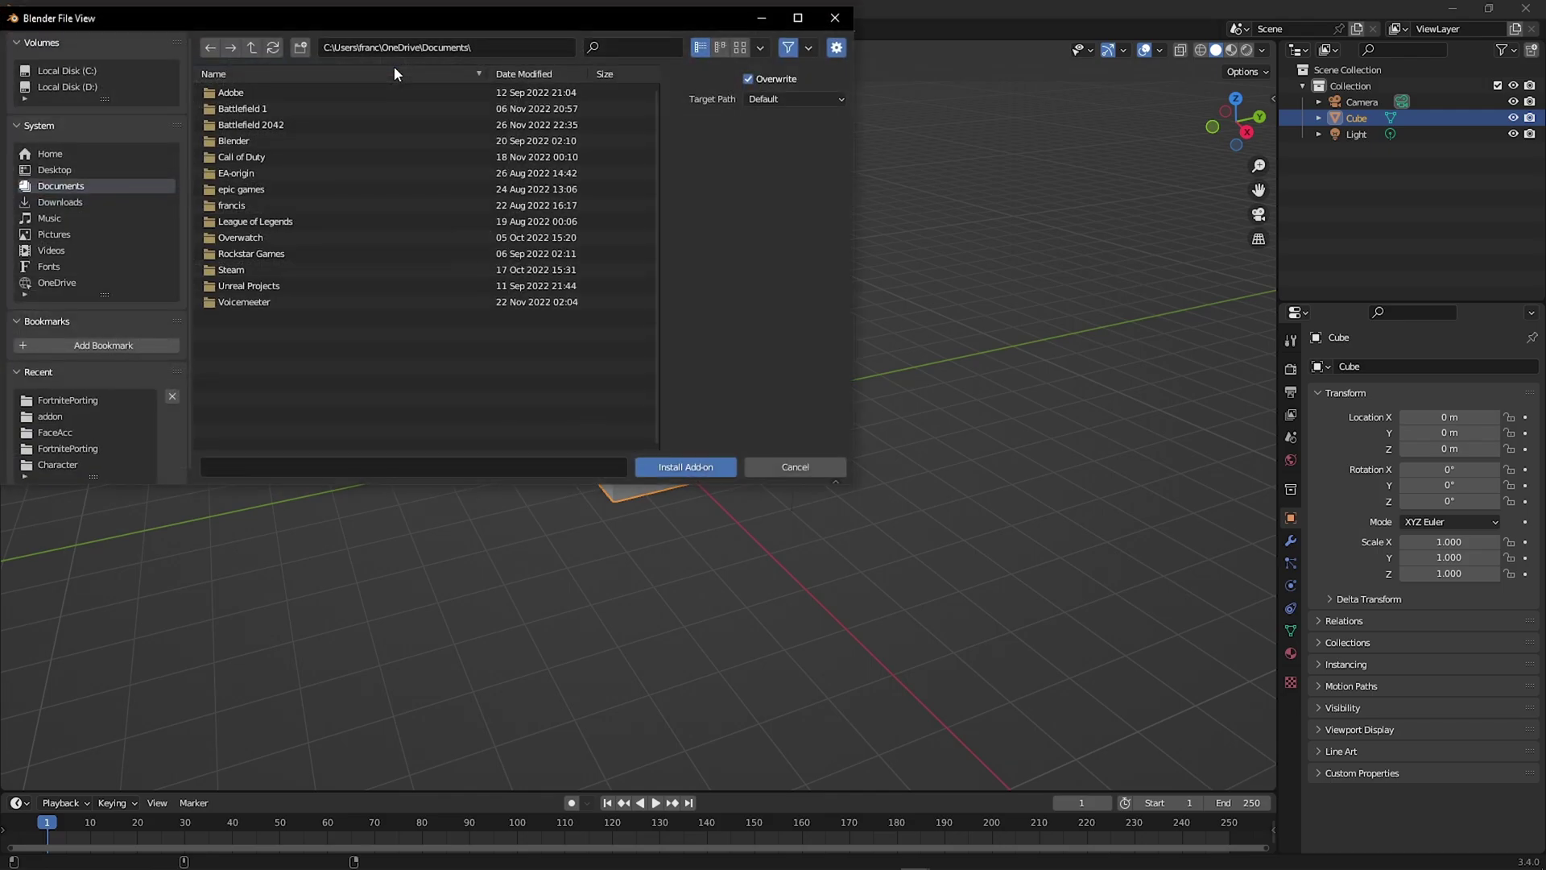
left_click(42, 171)
left_click(242, 111)
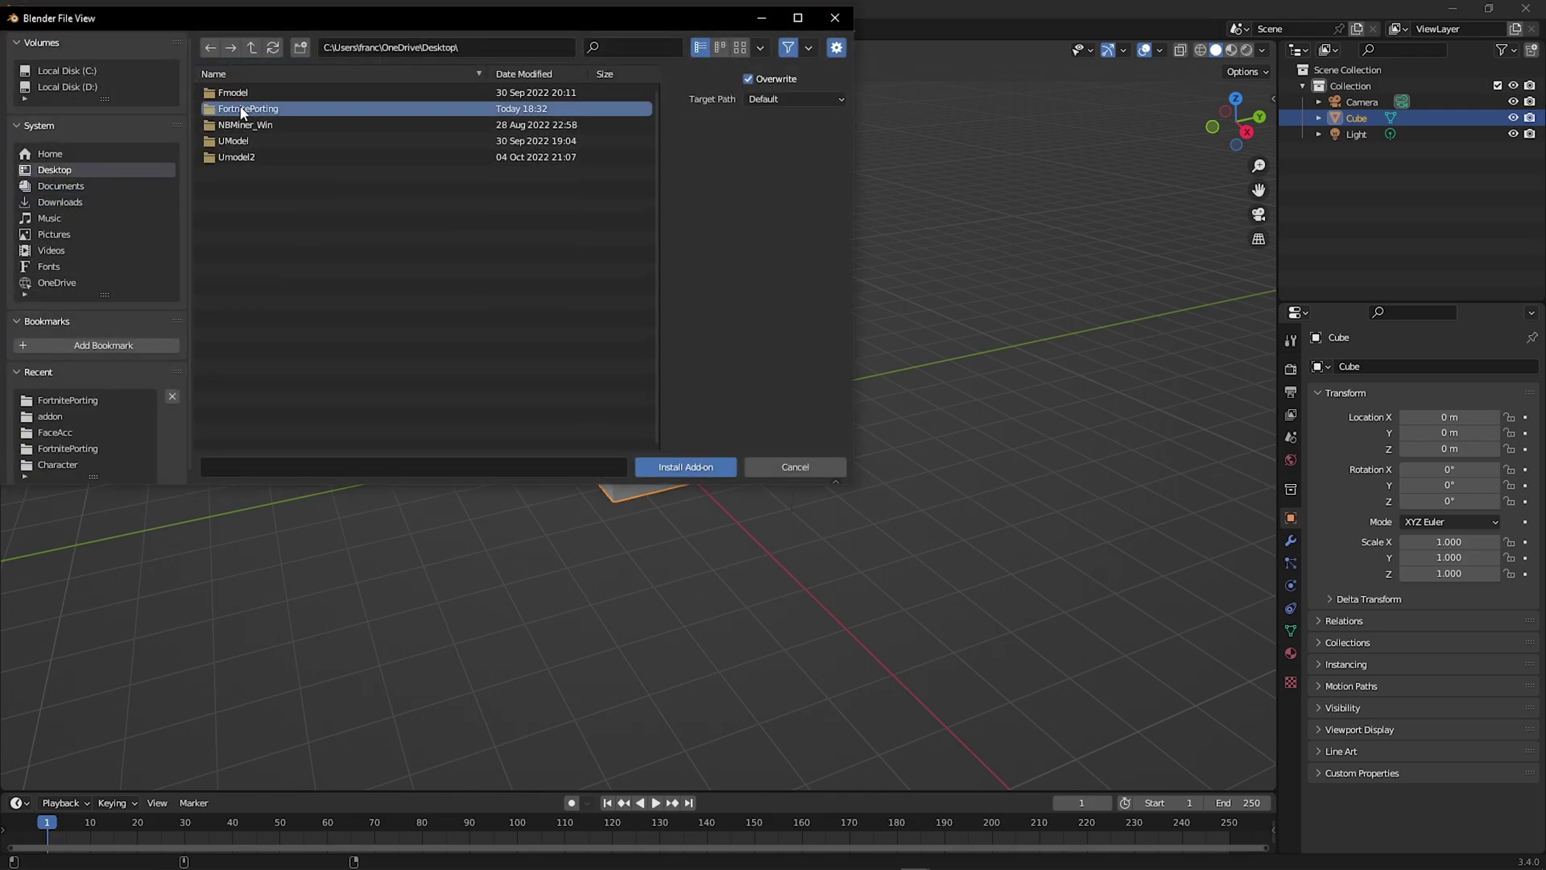
left_click(242, 111)
left_click(274, 95)
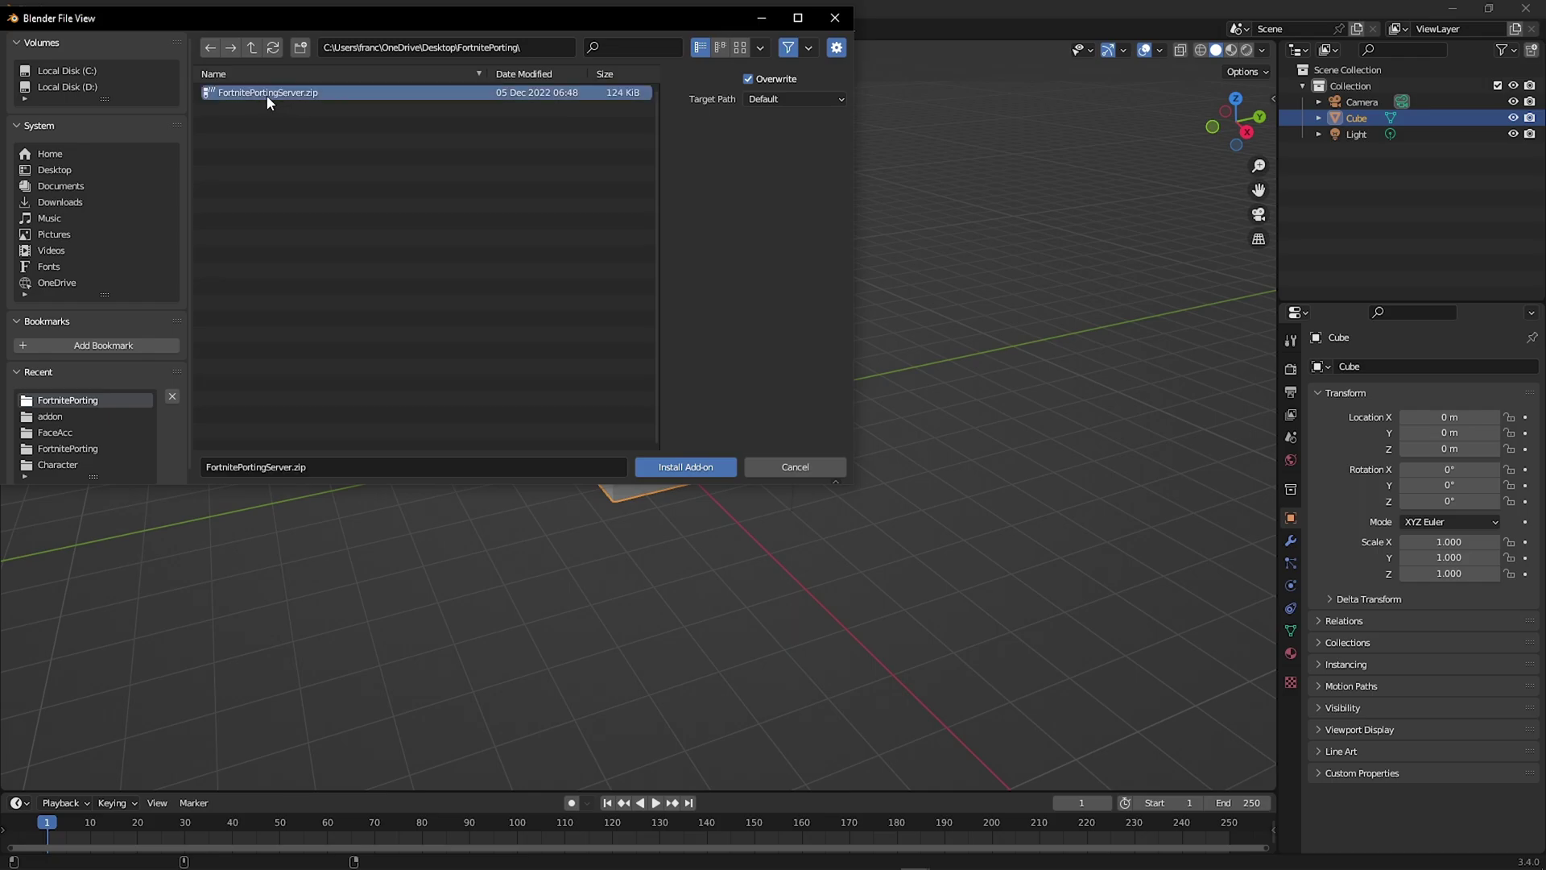
left_click(674, 470)
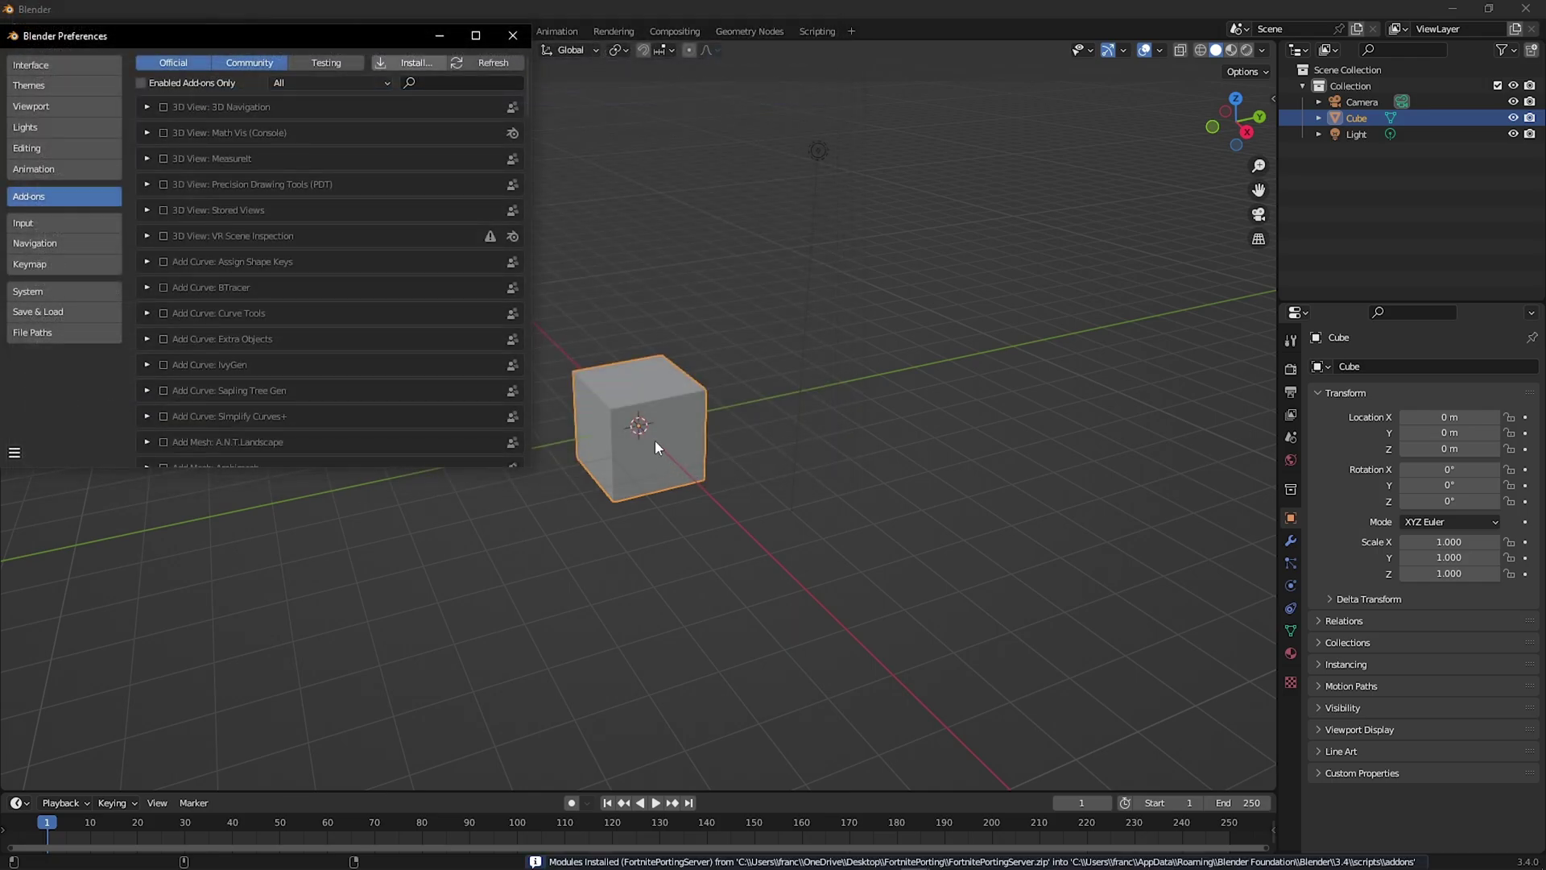
left_click(163, 107)
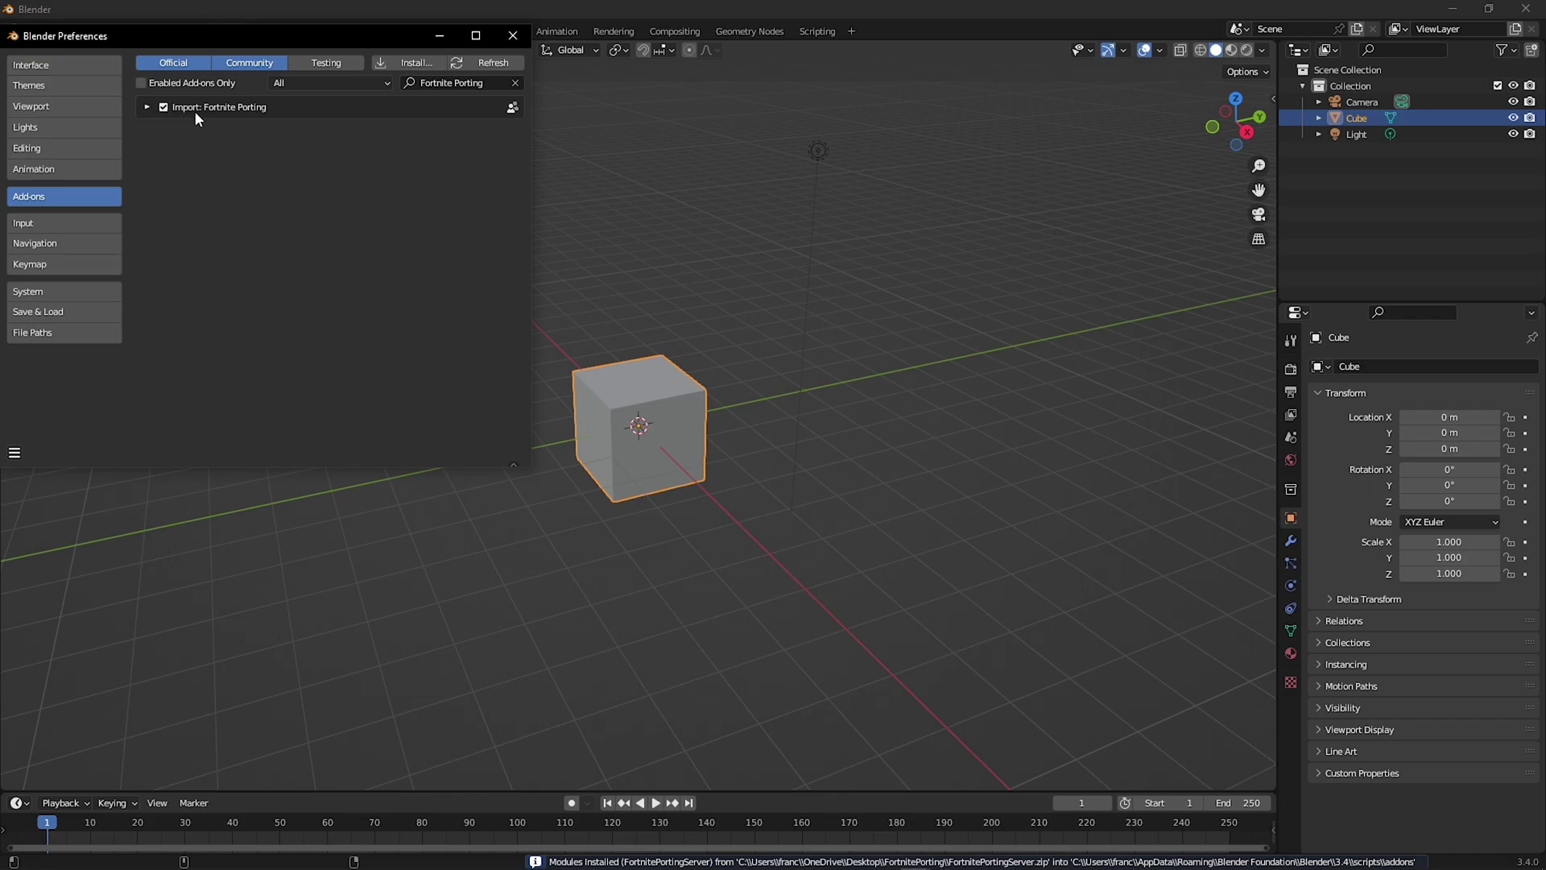
left_click(512, 35)
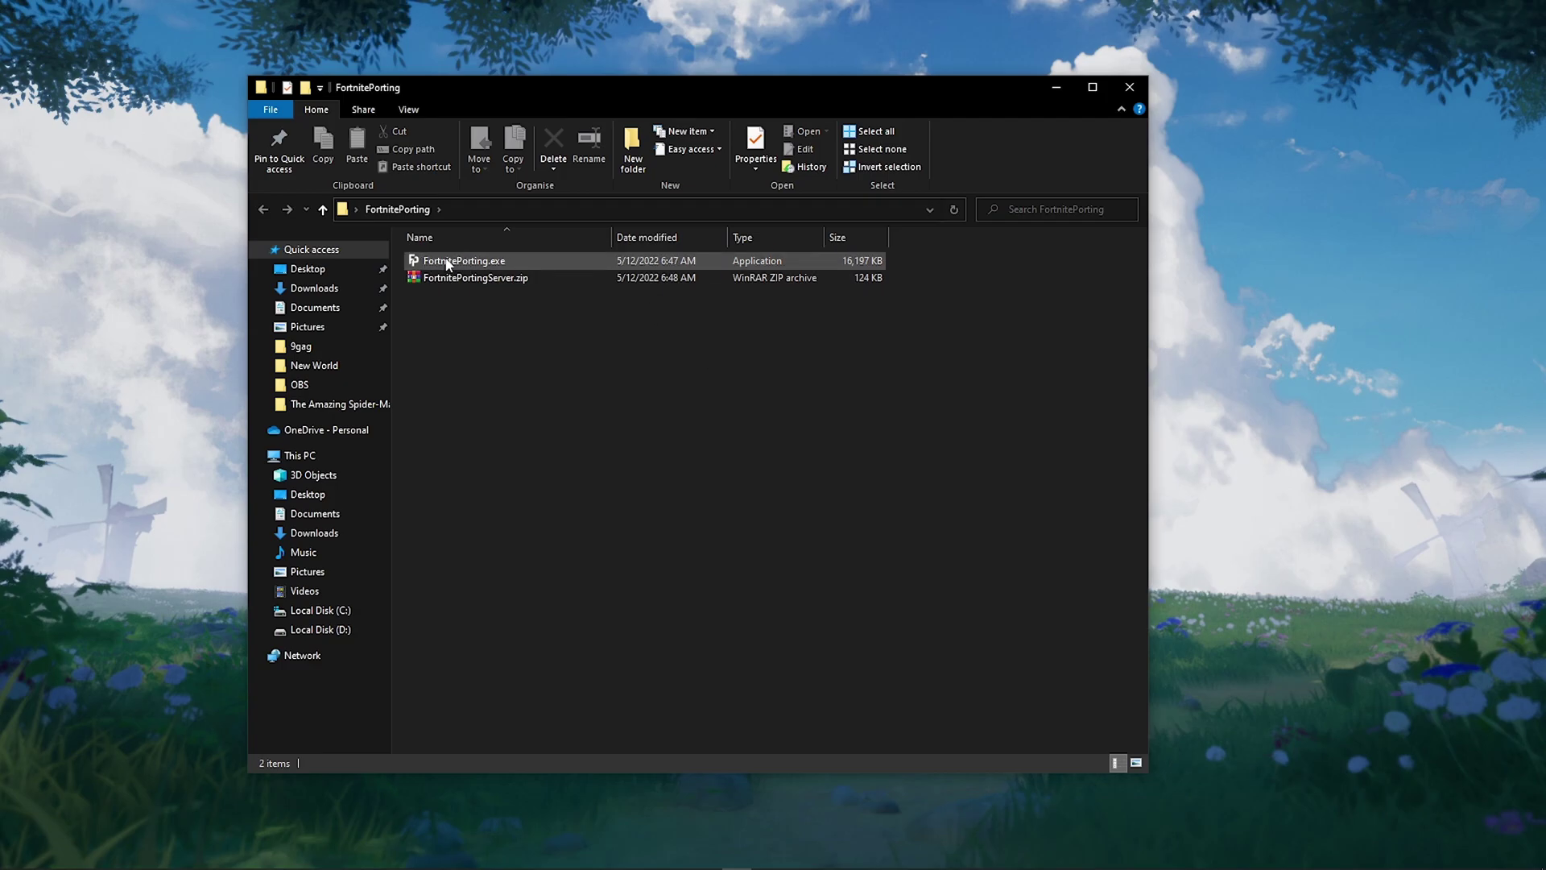
Launch FortnitePorting.exe from the FortnitePorting folder.
double_click(448, 262)
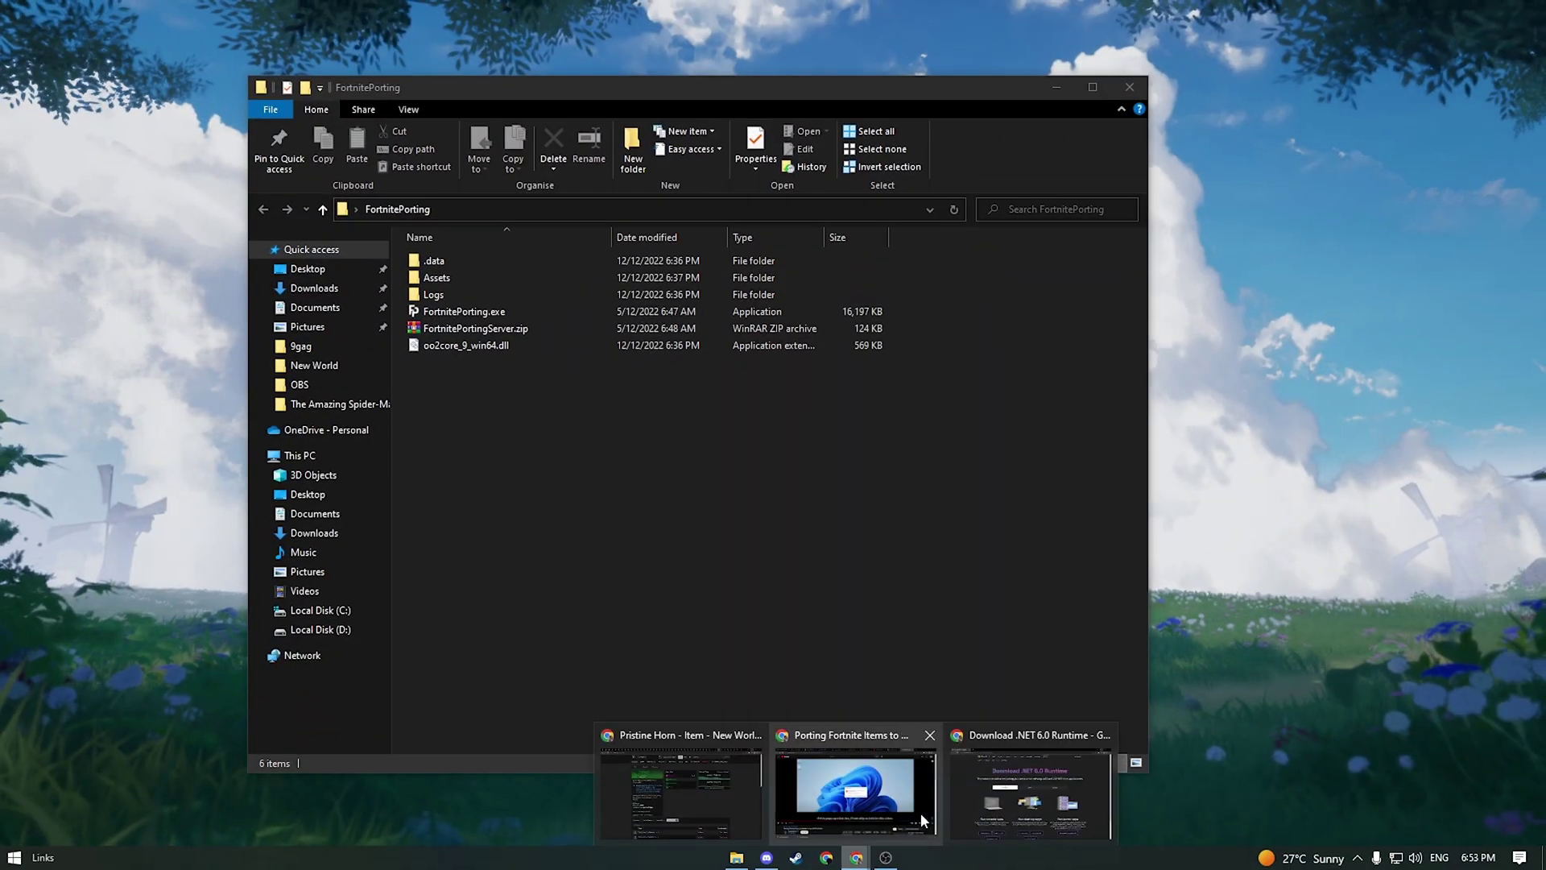
Save the x64 .NET 6.0 Runtime installer from the download page to the Desktop.
left_click(998, 802)
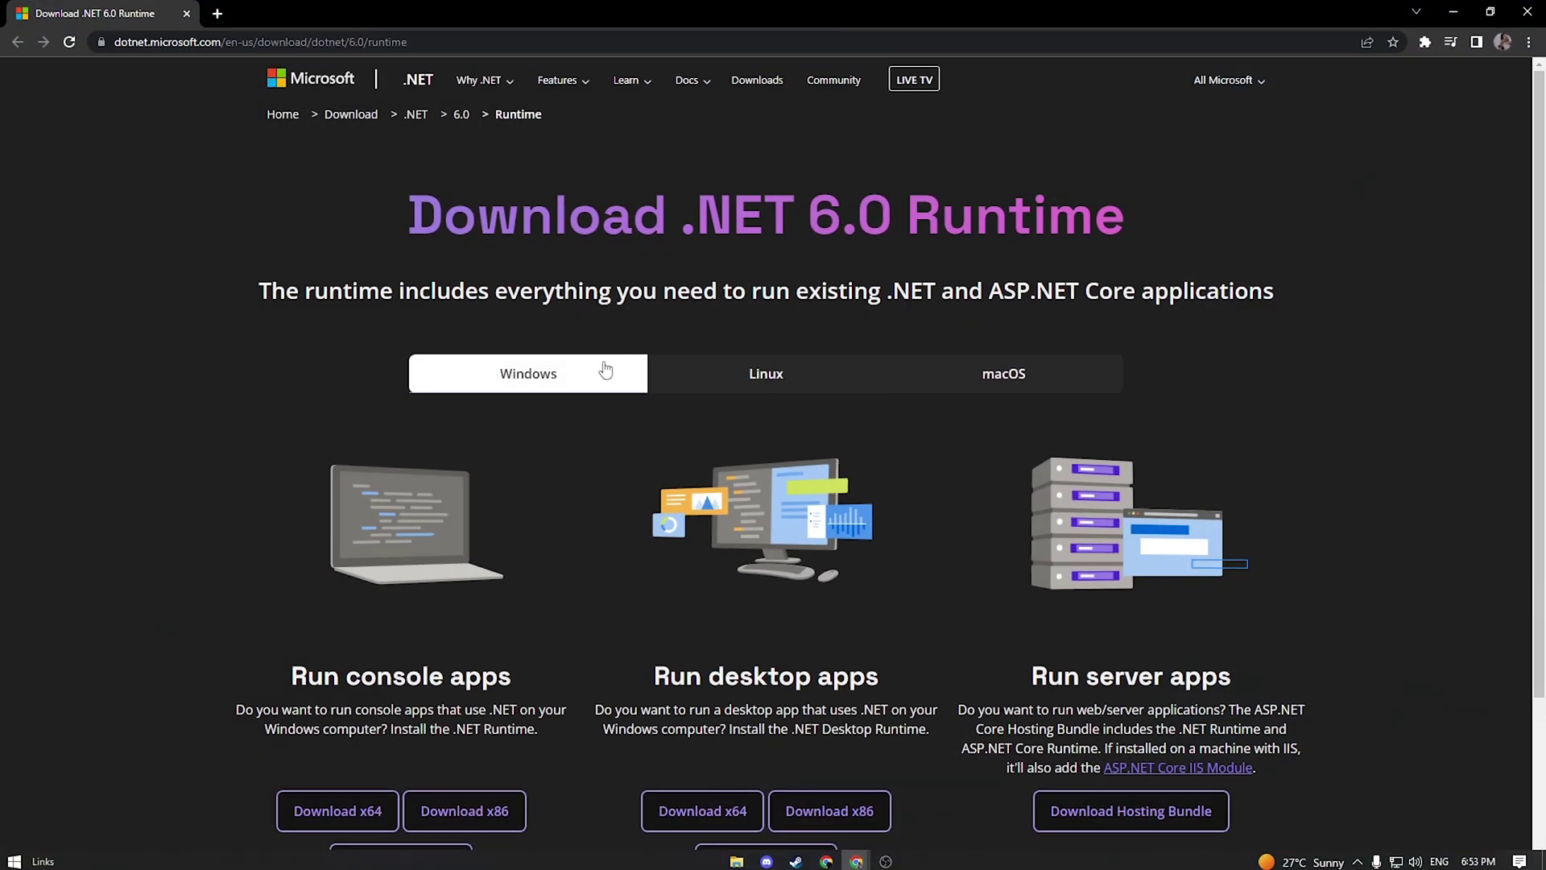
scroll(560, 483, "down", 3)
scroll(560, 483, "up", 2)
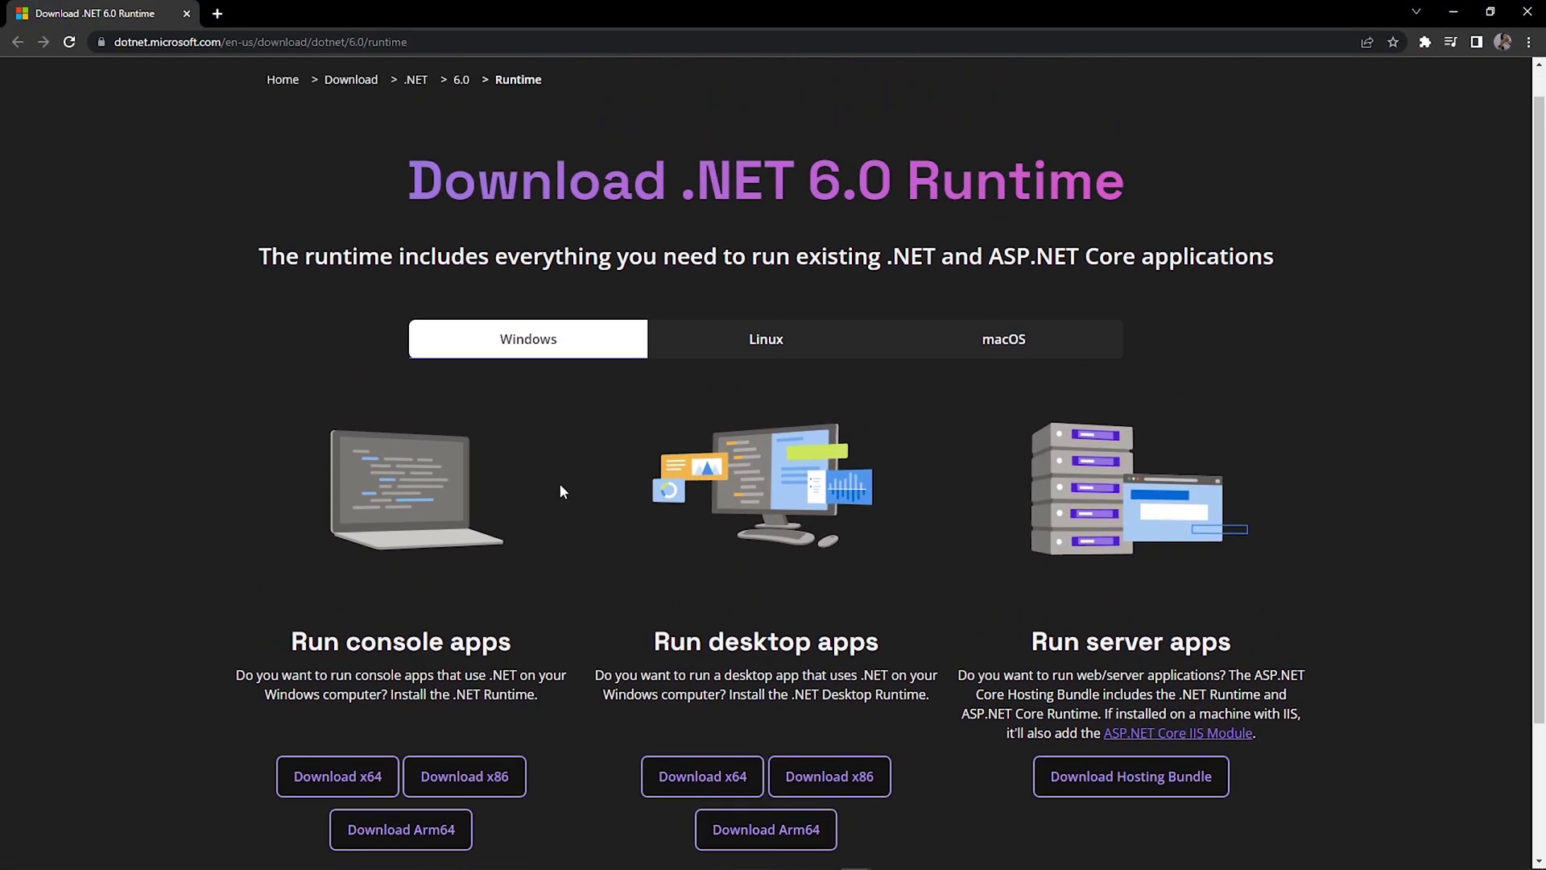
scroll(562, 490, "up", 1)
left_click(357, 813)
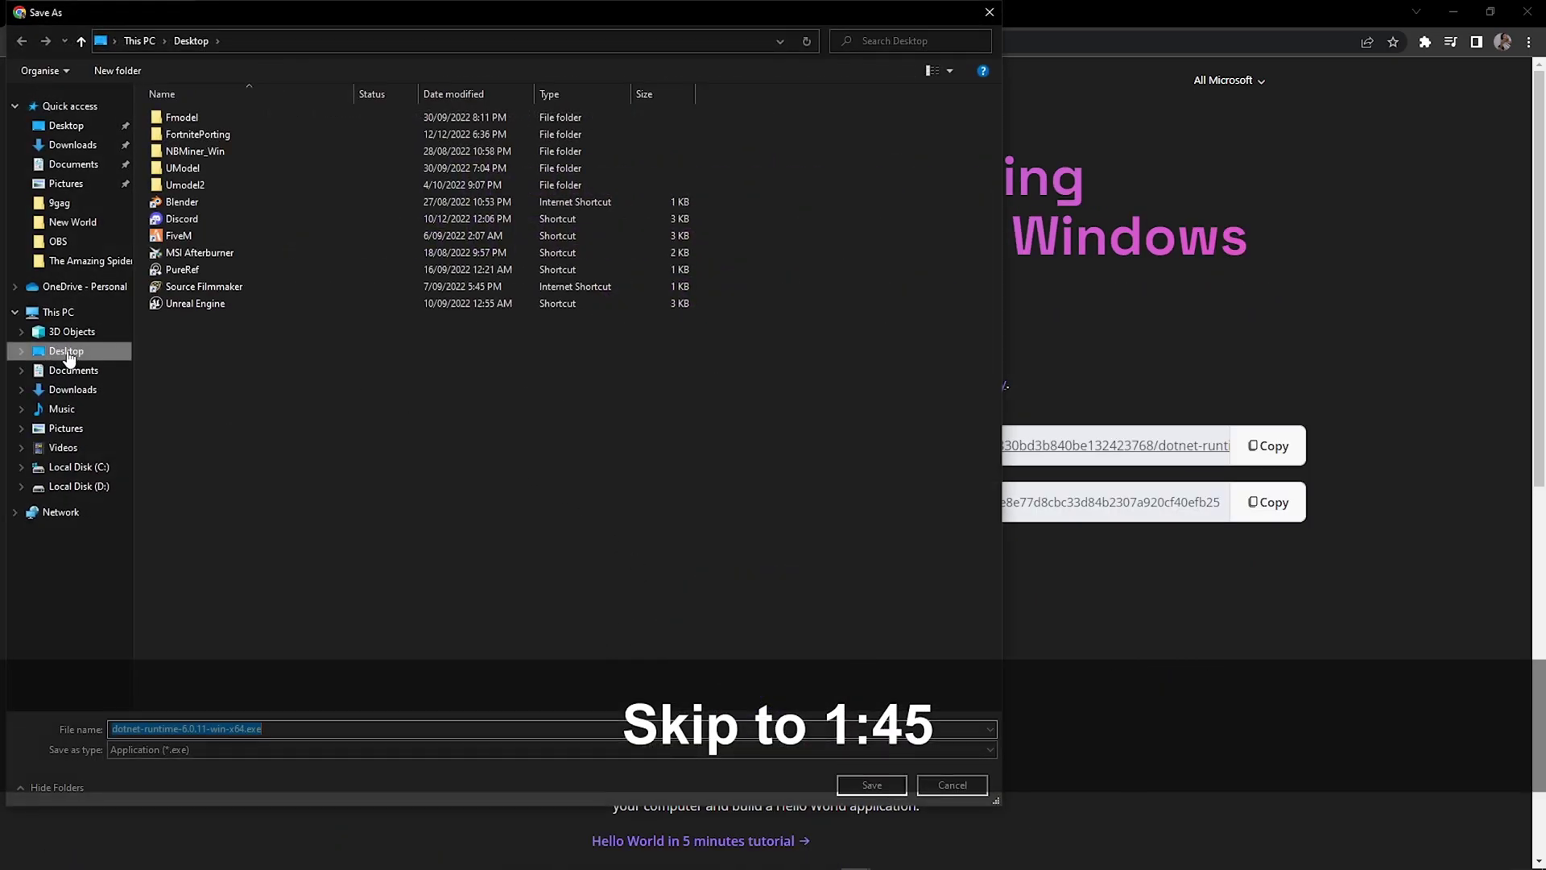
left_click(68, 354)
left_click(871, 784)
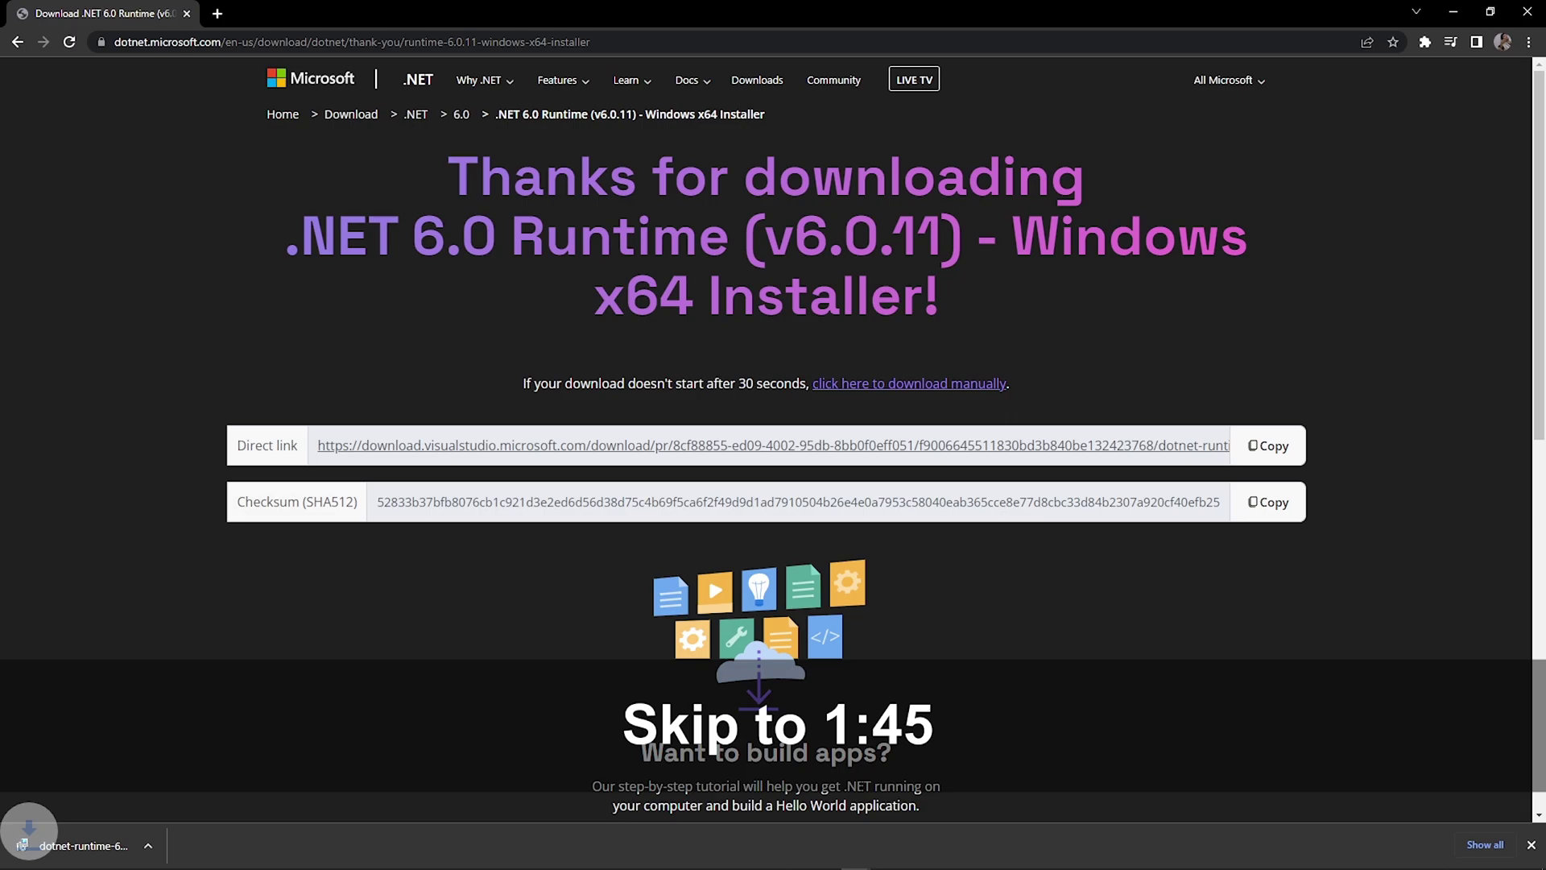
Run the dotnet-runtime-6.0.11 installer from the desktop and install .NET Runtime 6.0.11.
left_click(1446, 12)
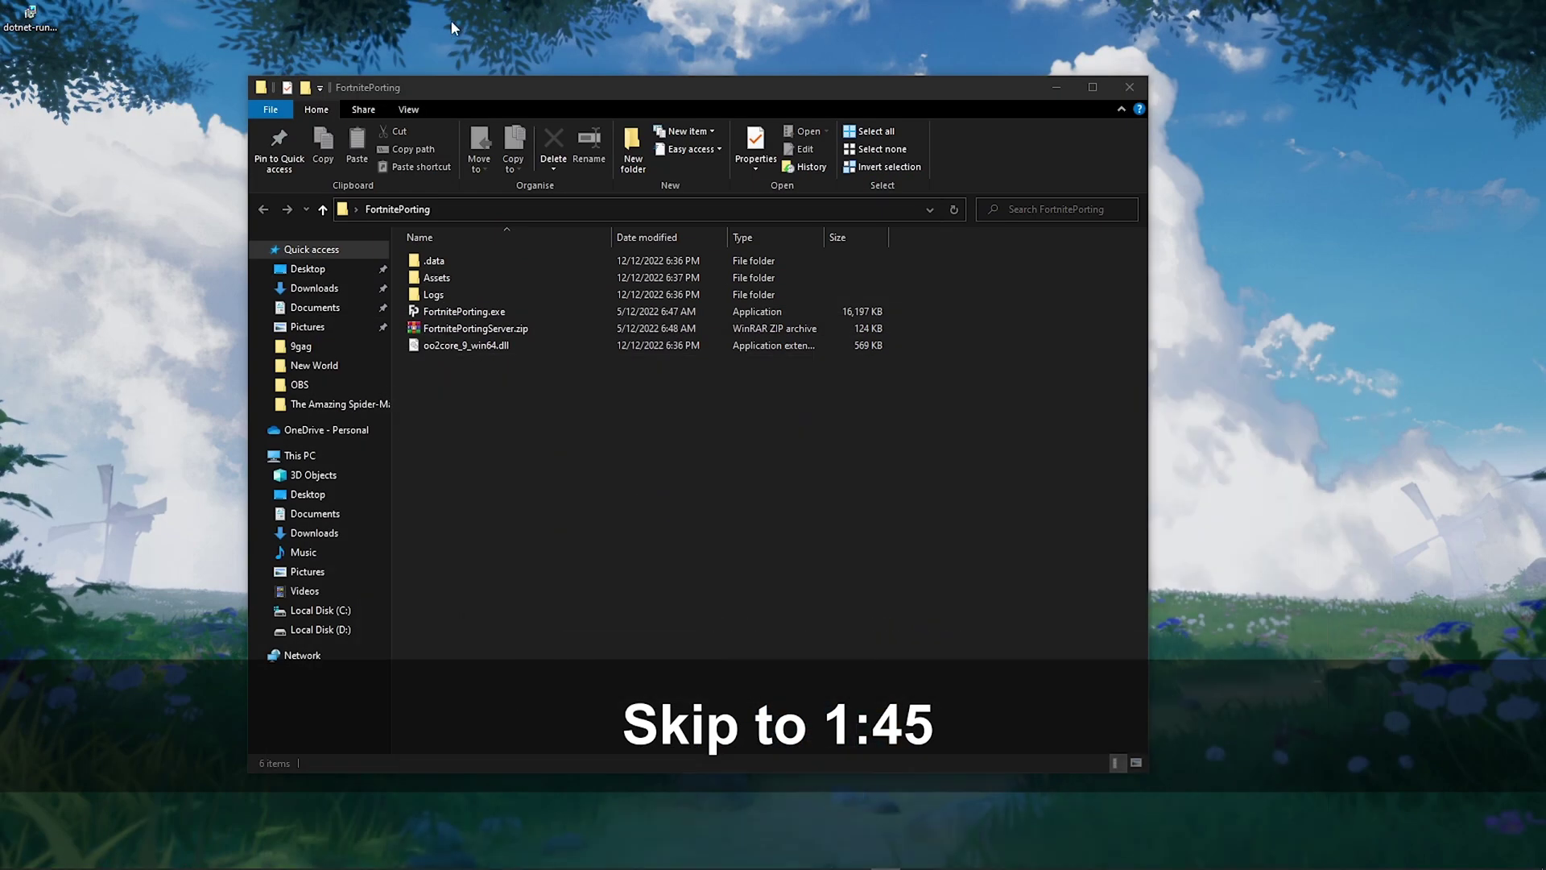
left_click(1056, 87)
left_click_drag(30, 16, 688, 441)
double_click(703, 441)
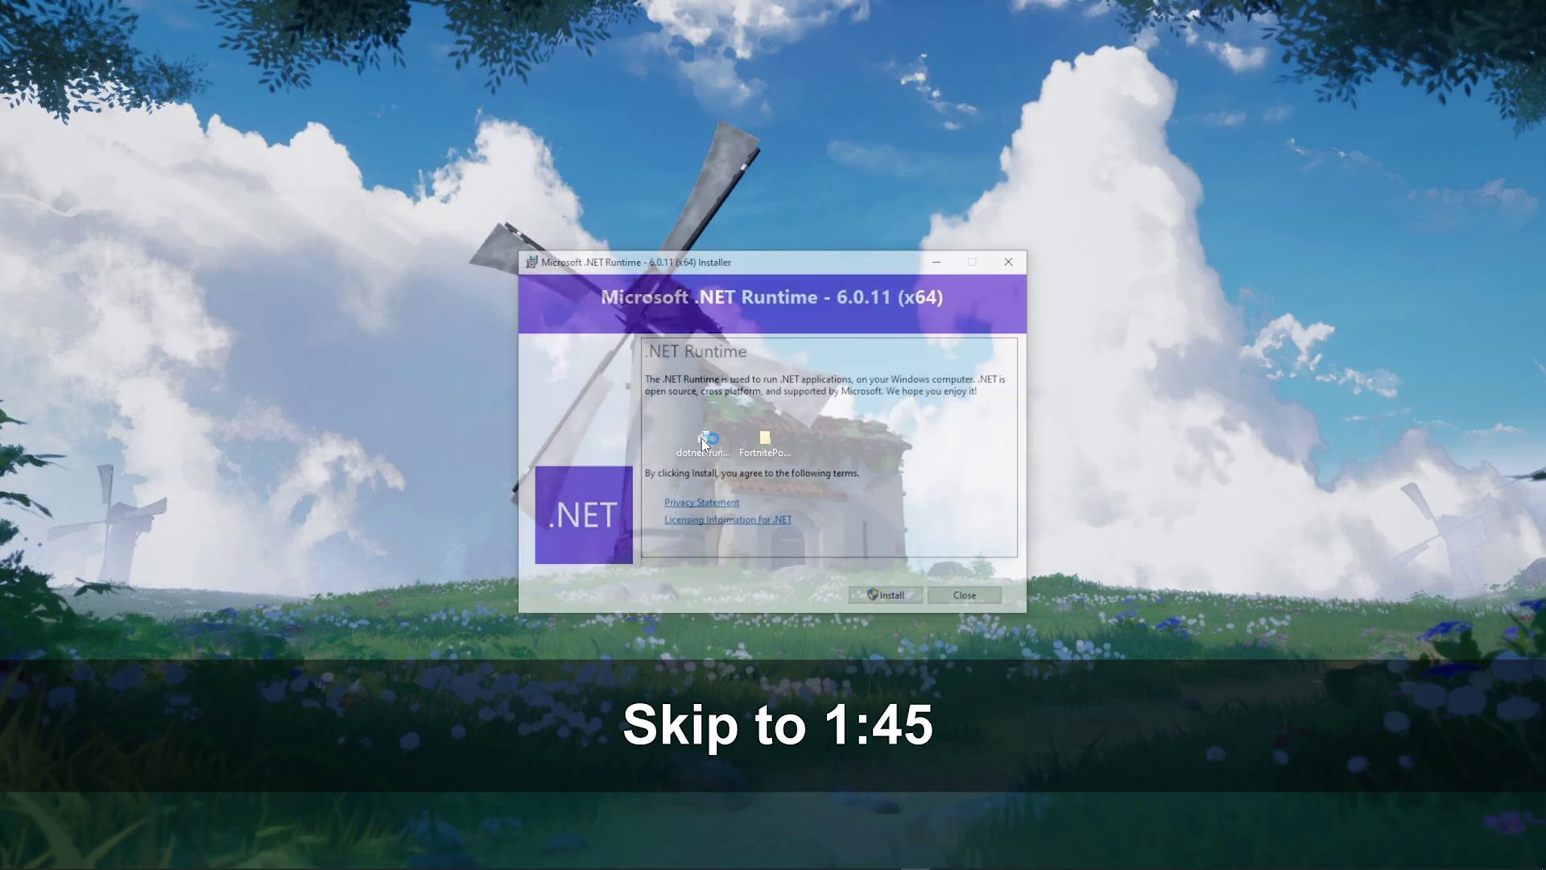
left_click(886, 598)
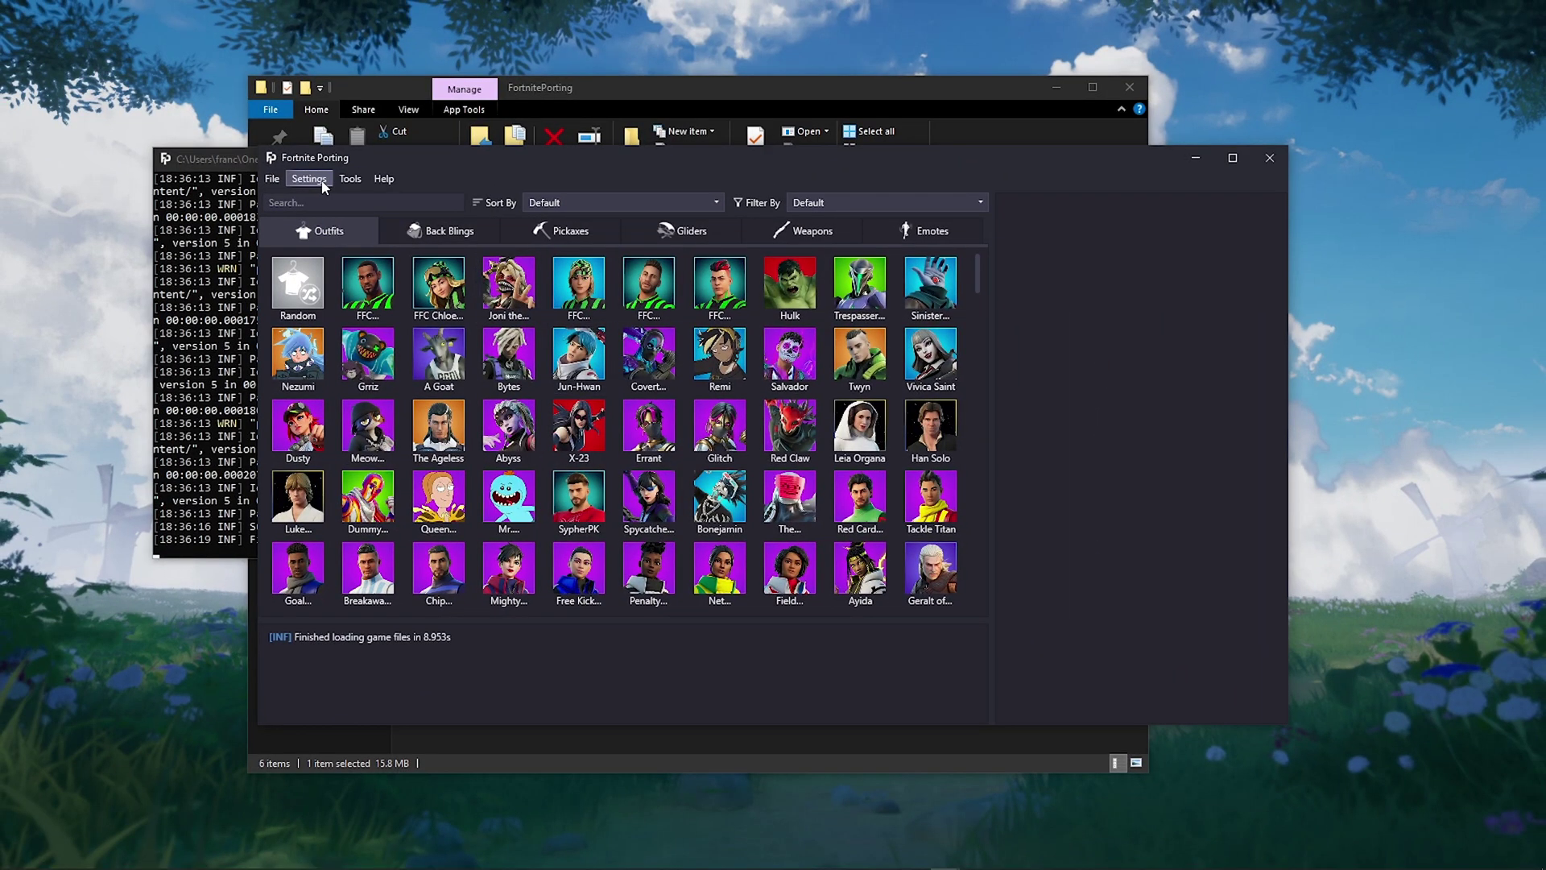
Browse the Fortnite Porting game installation path to C:\Program Files\Epic Games.
left_click(365, 210)
left_click(329, 199)
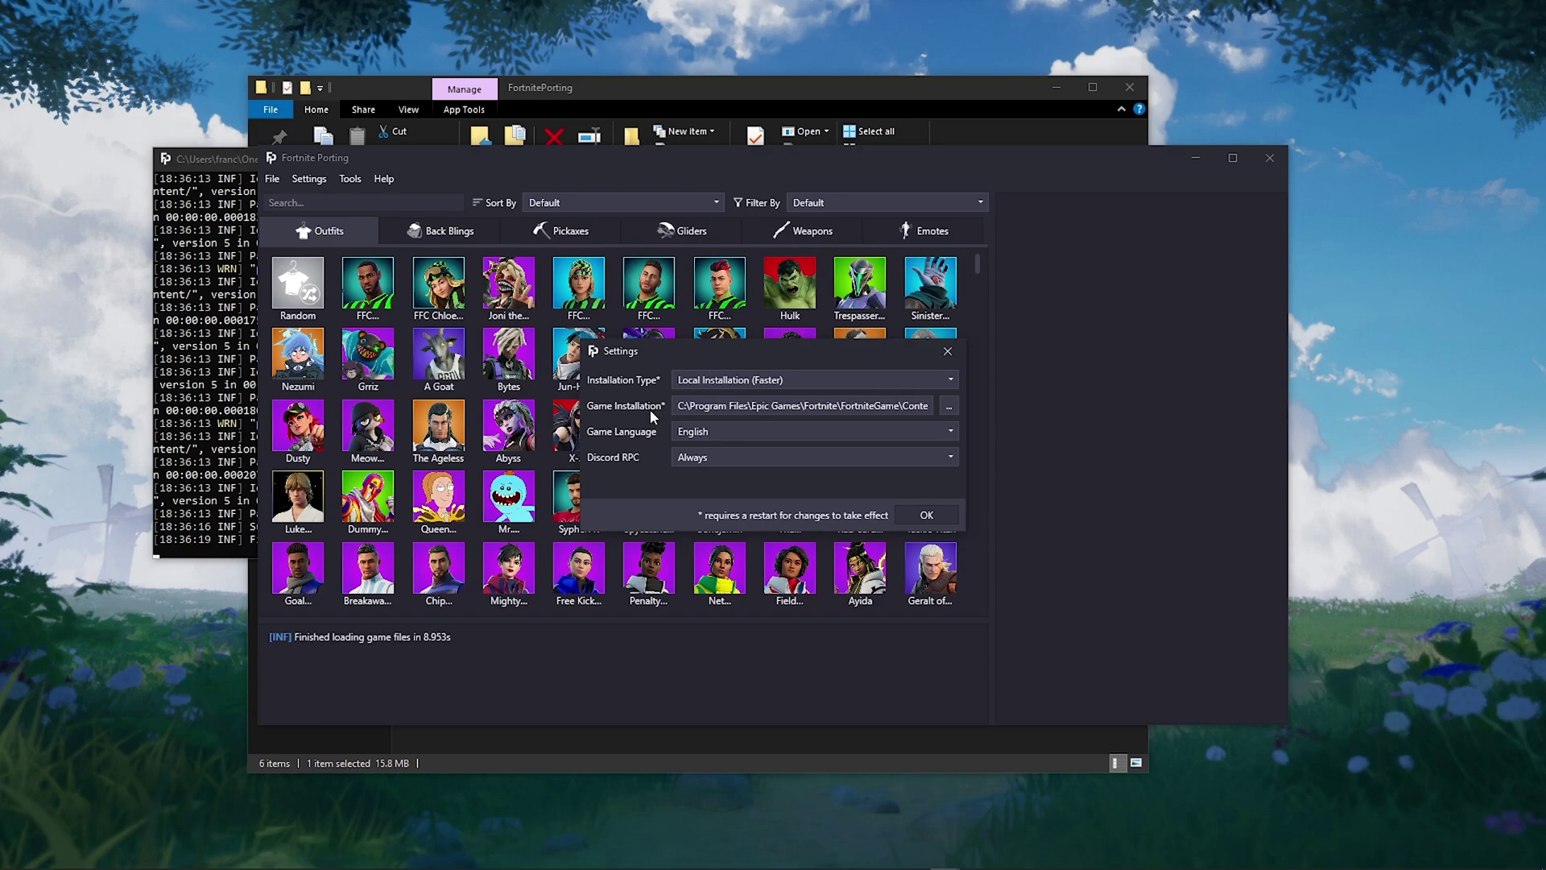
left_click(950, 408)
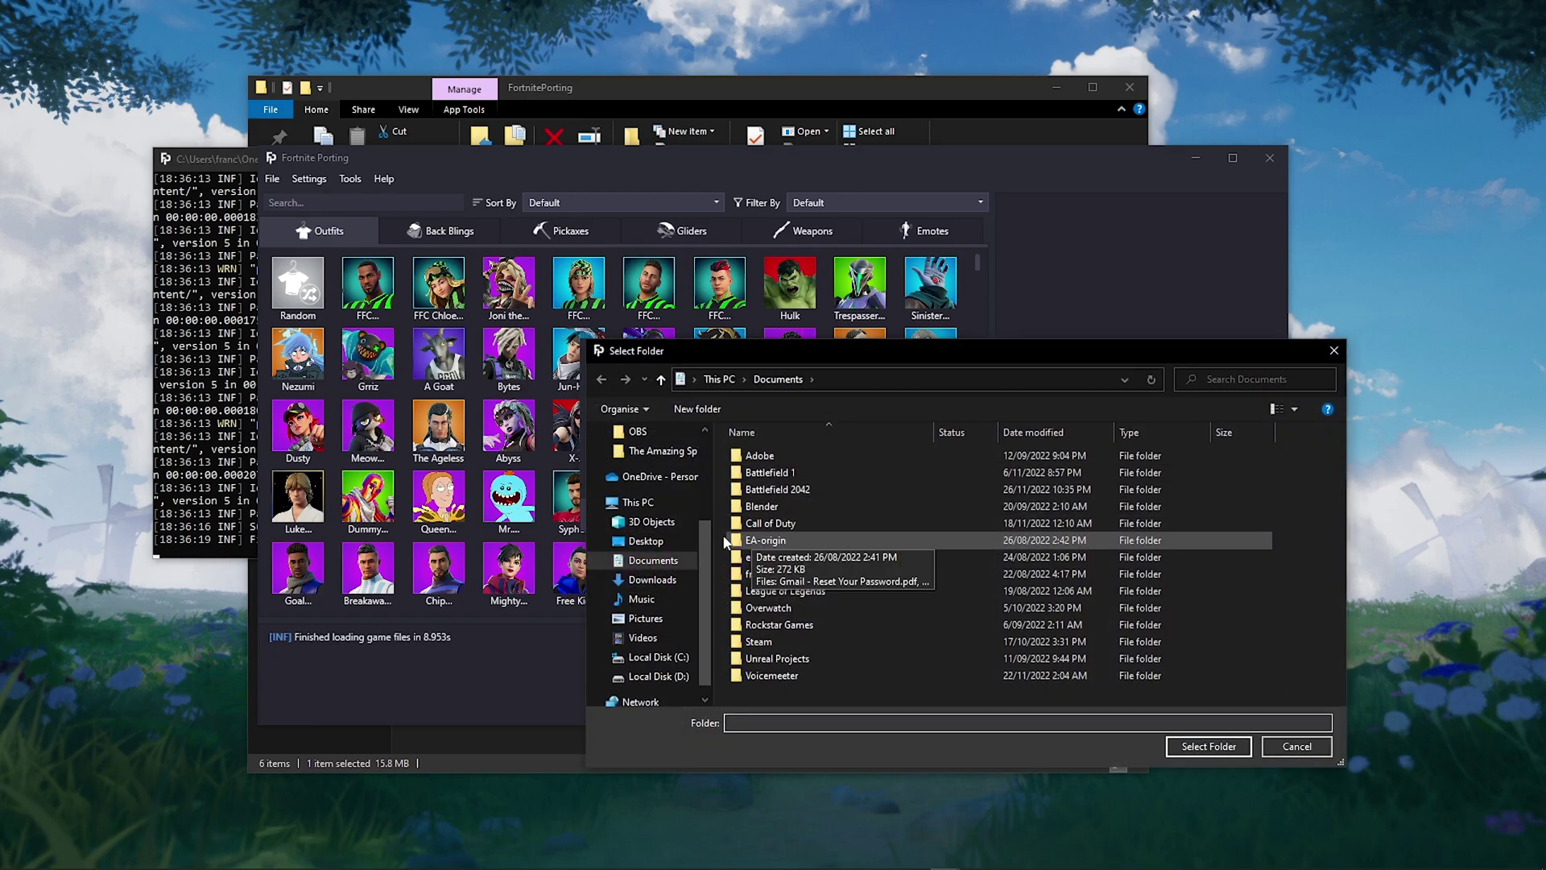
left_click(681, 637)
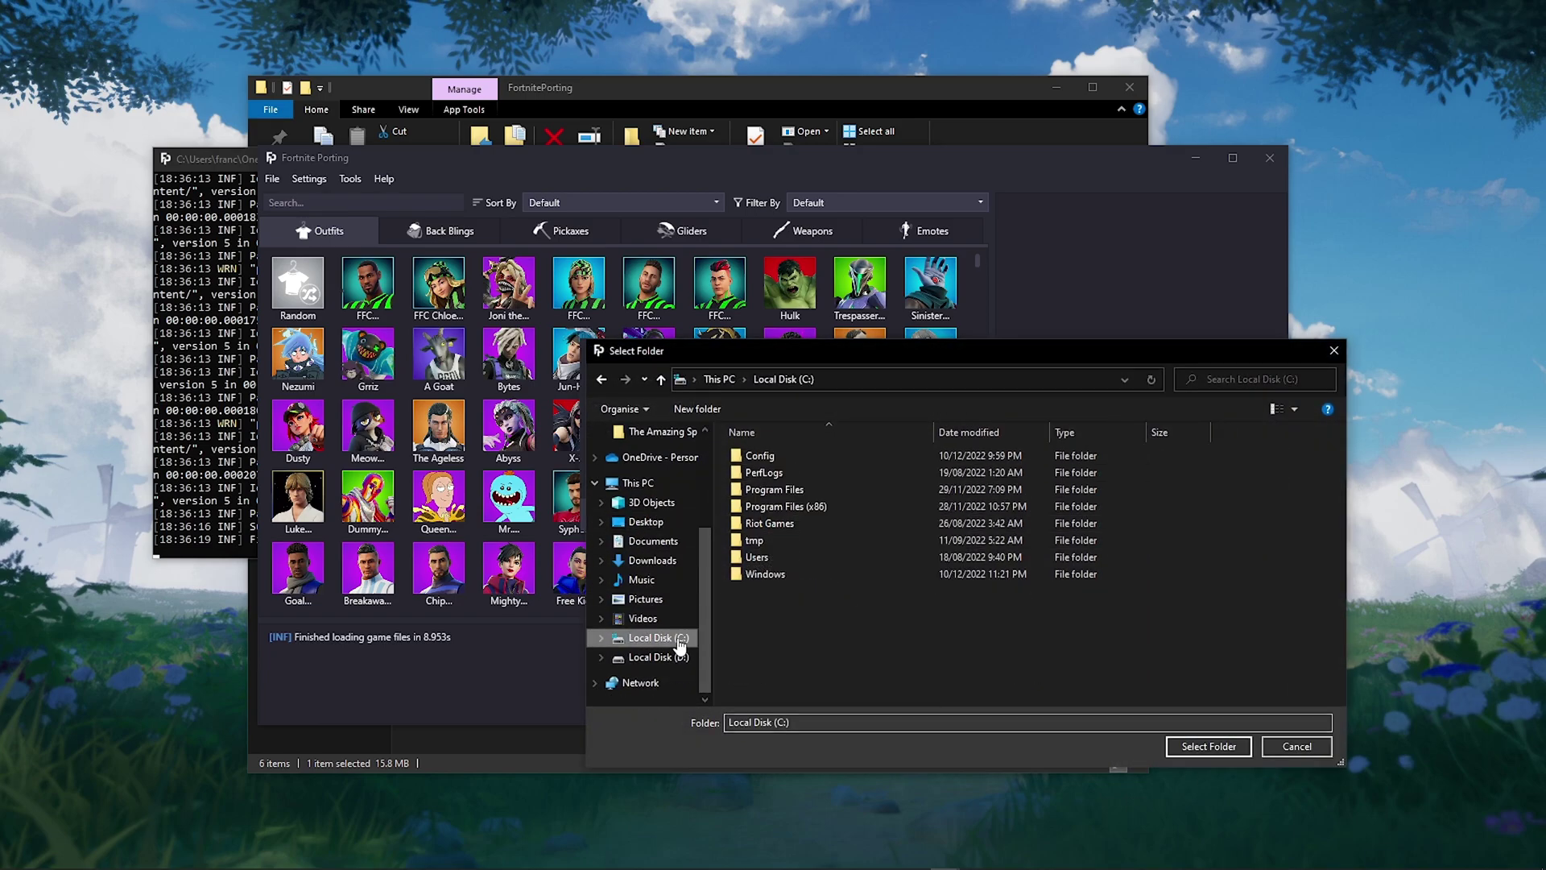
double_click(797, 490)
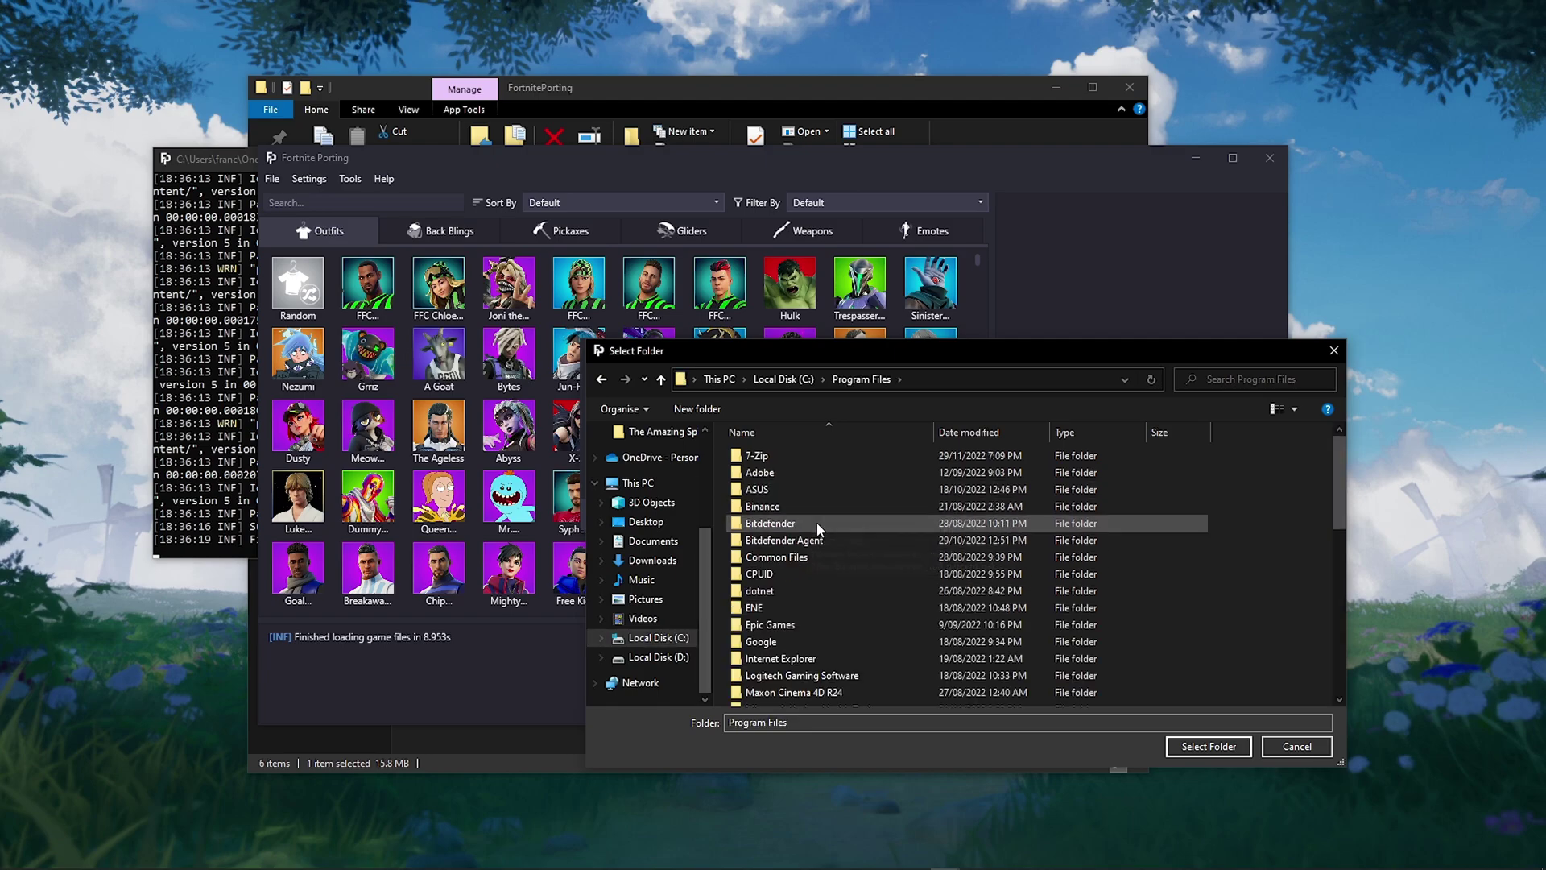
left_click(782, 628)
double_click(780, 627)
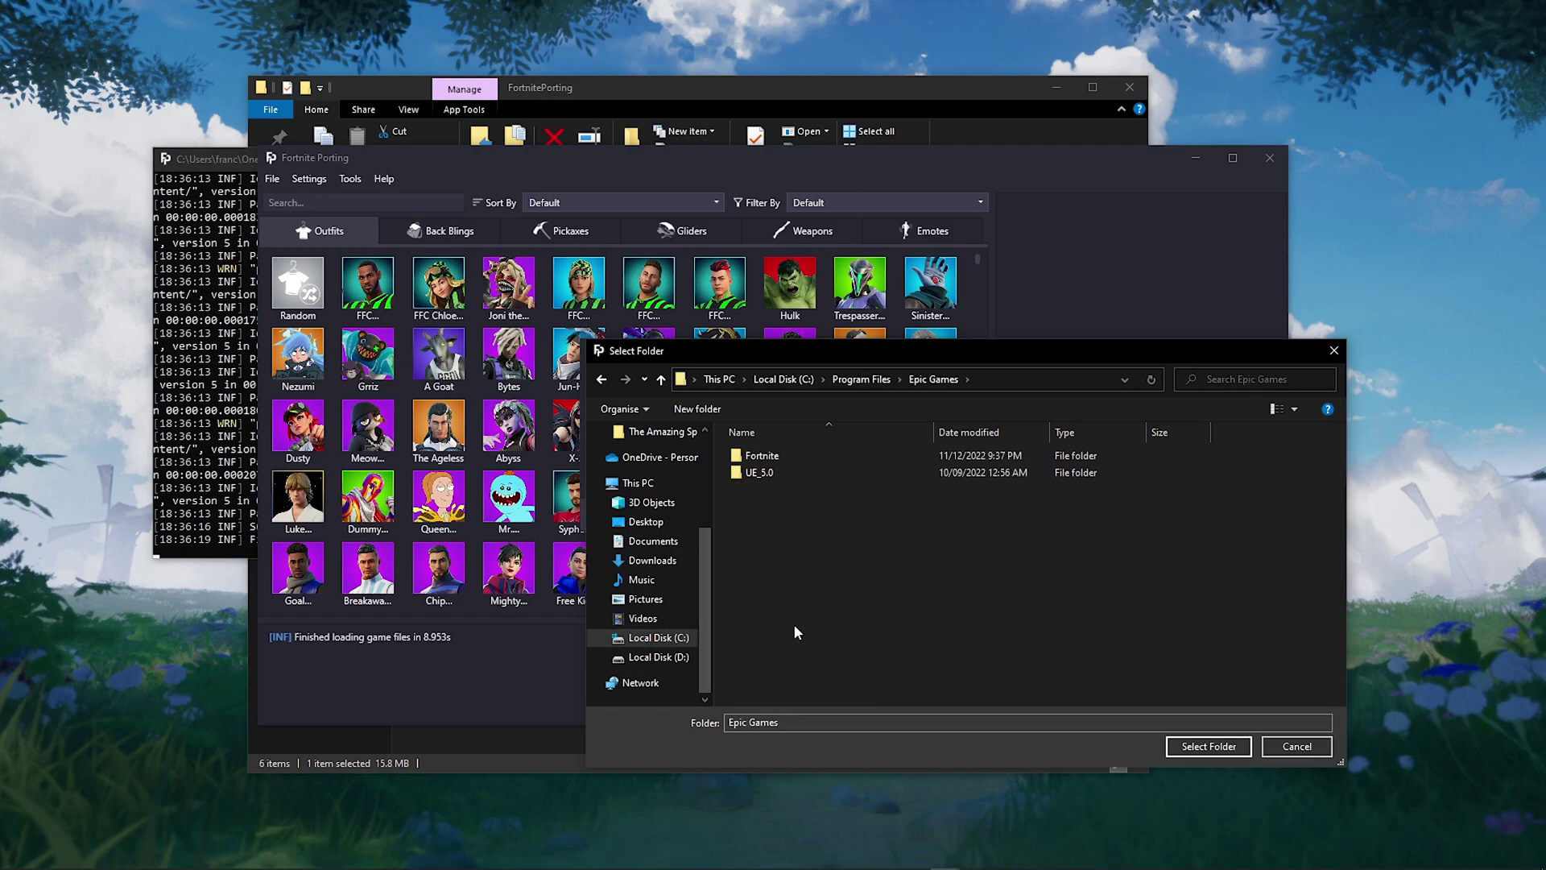
Set the path to Fortnite\FortniteGame\Content, save the settings and accept the restart.
double_click(784, 469)
double_click(784, 507)
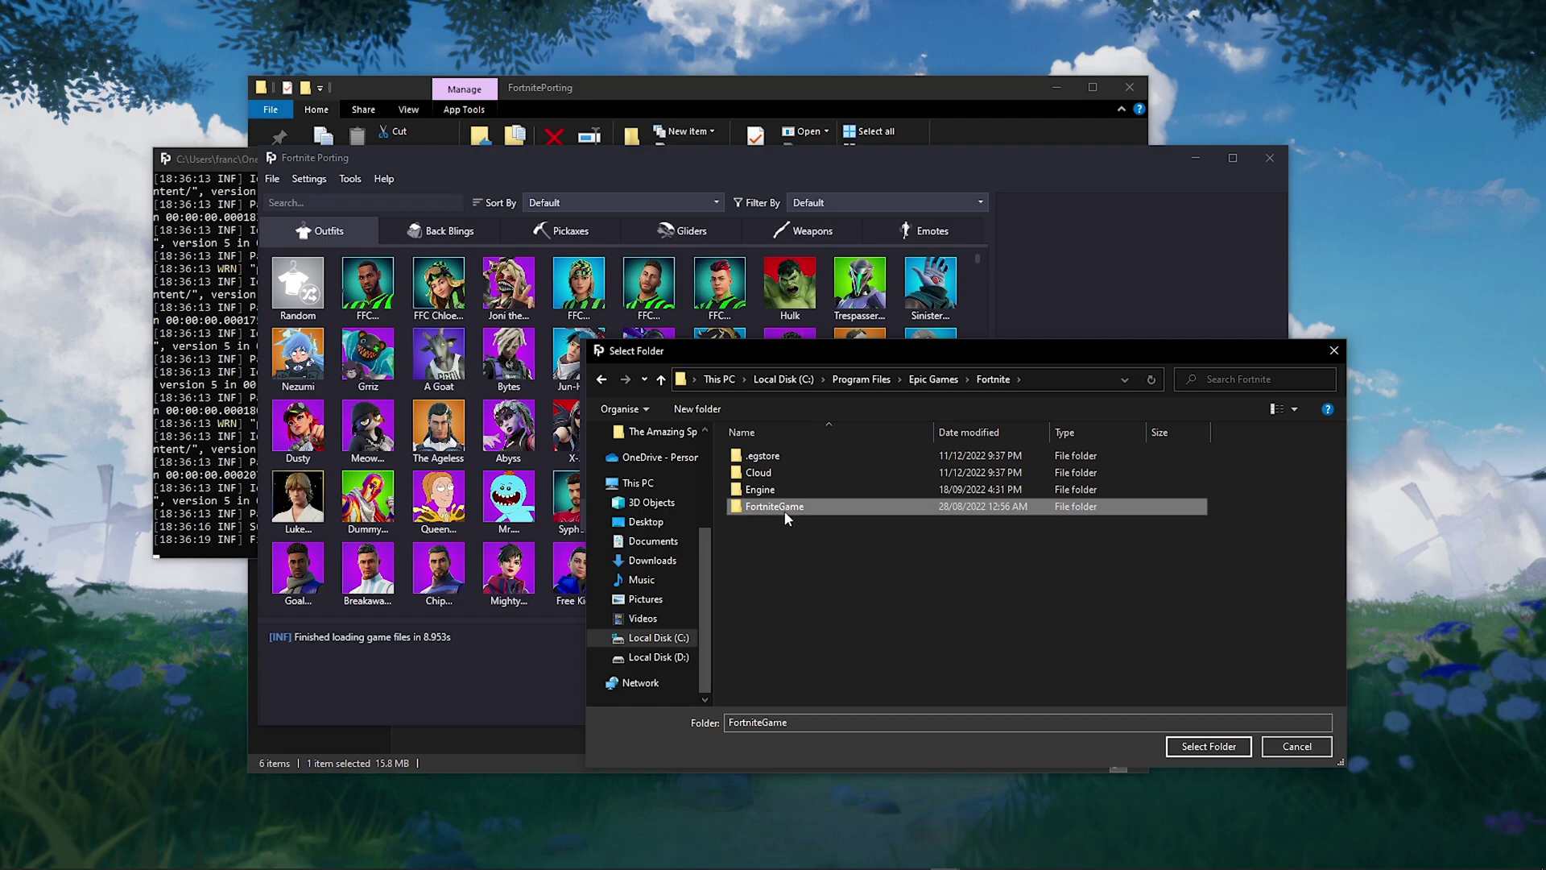
double_click(771, 475)
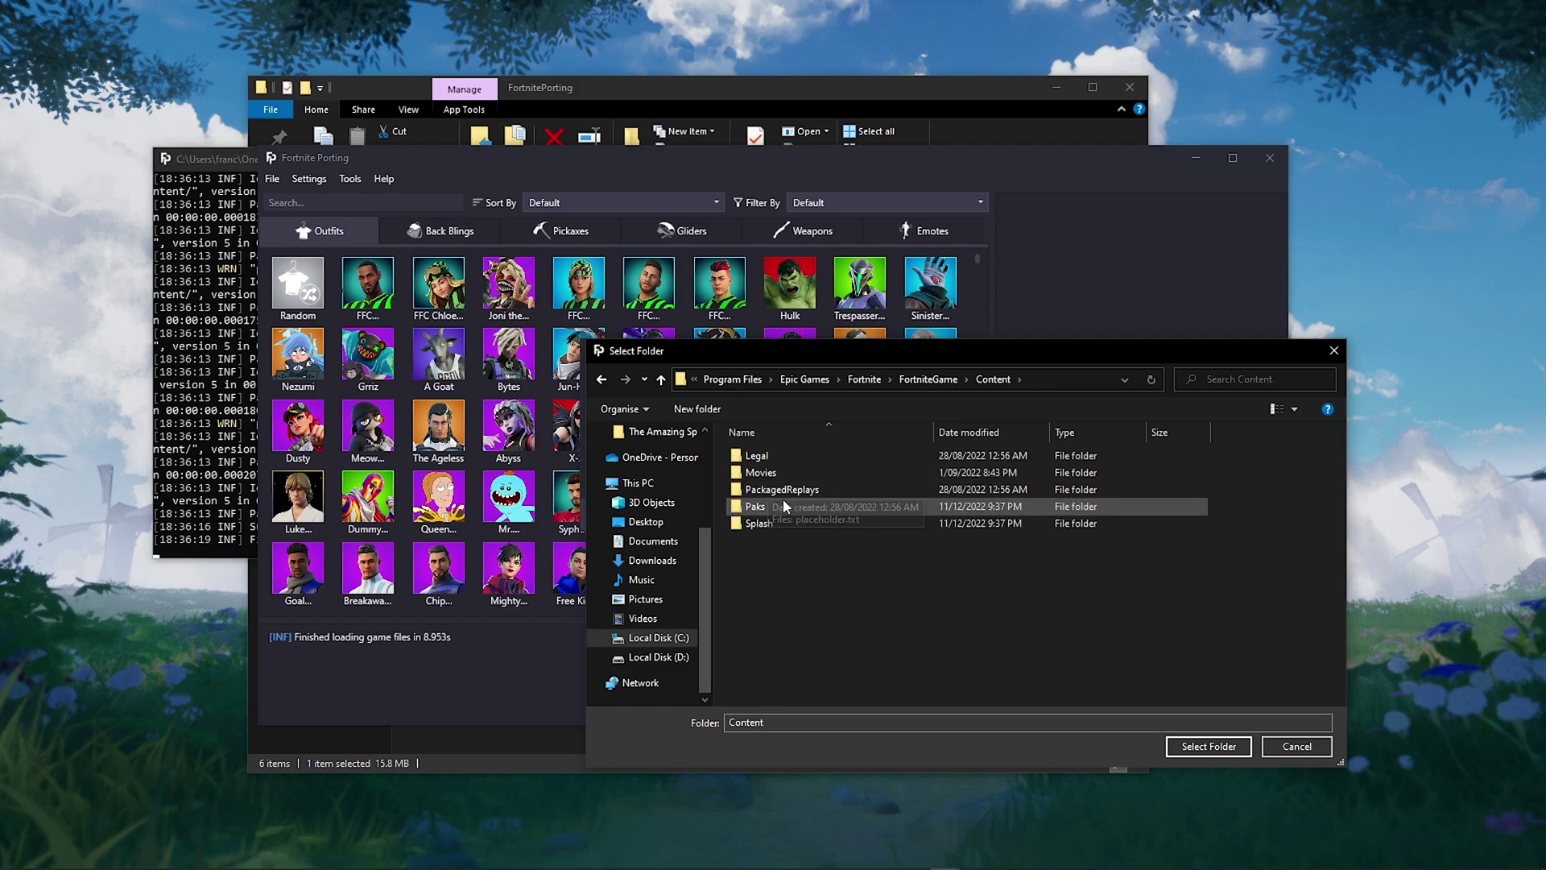
left_click(783, 506)
left_click(1182, 745)
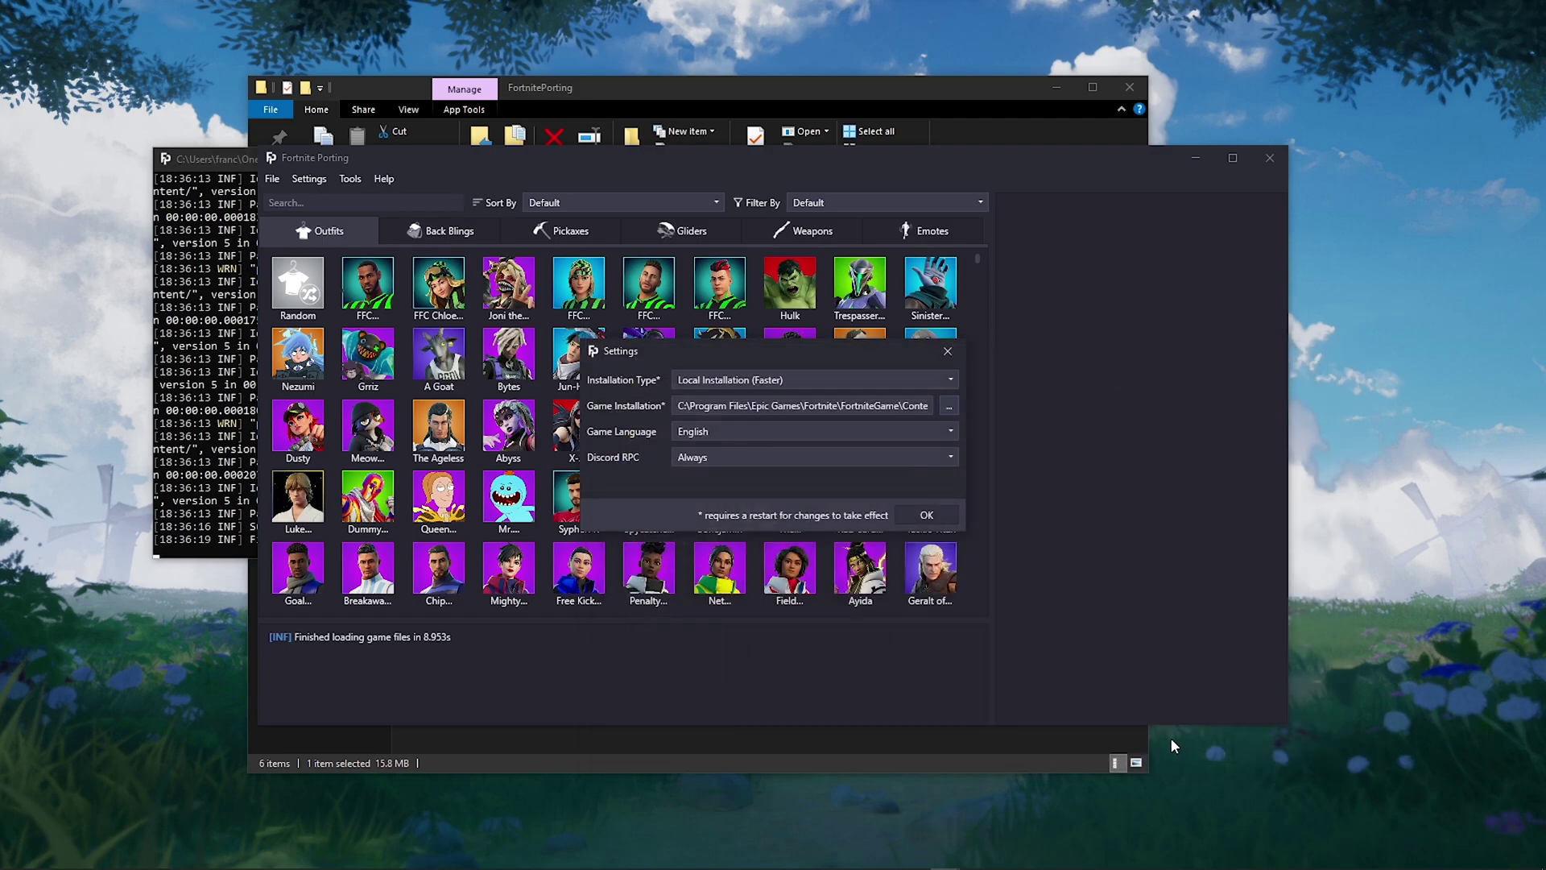
left_click(920, 522)
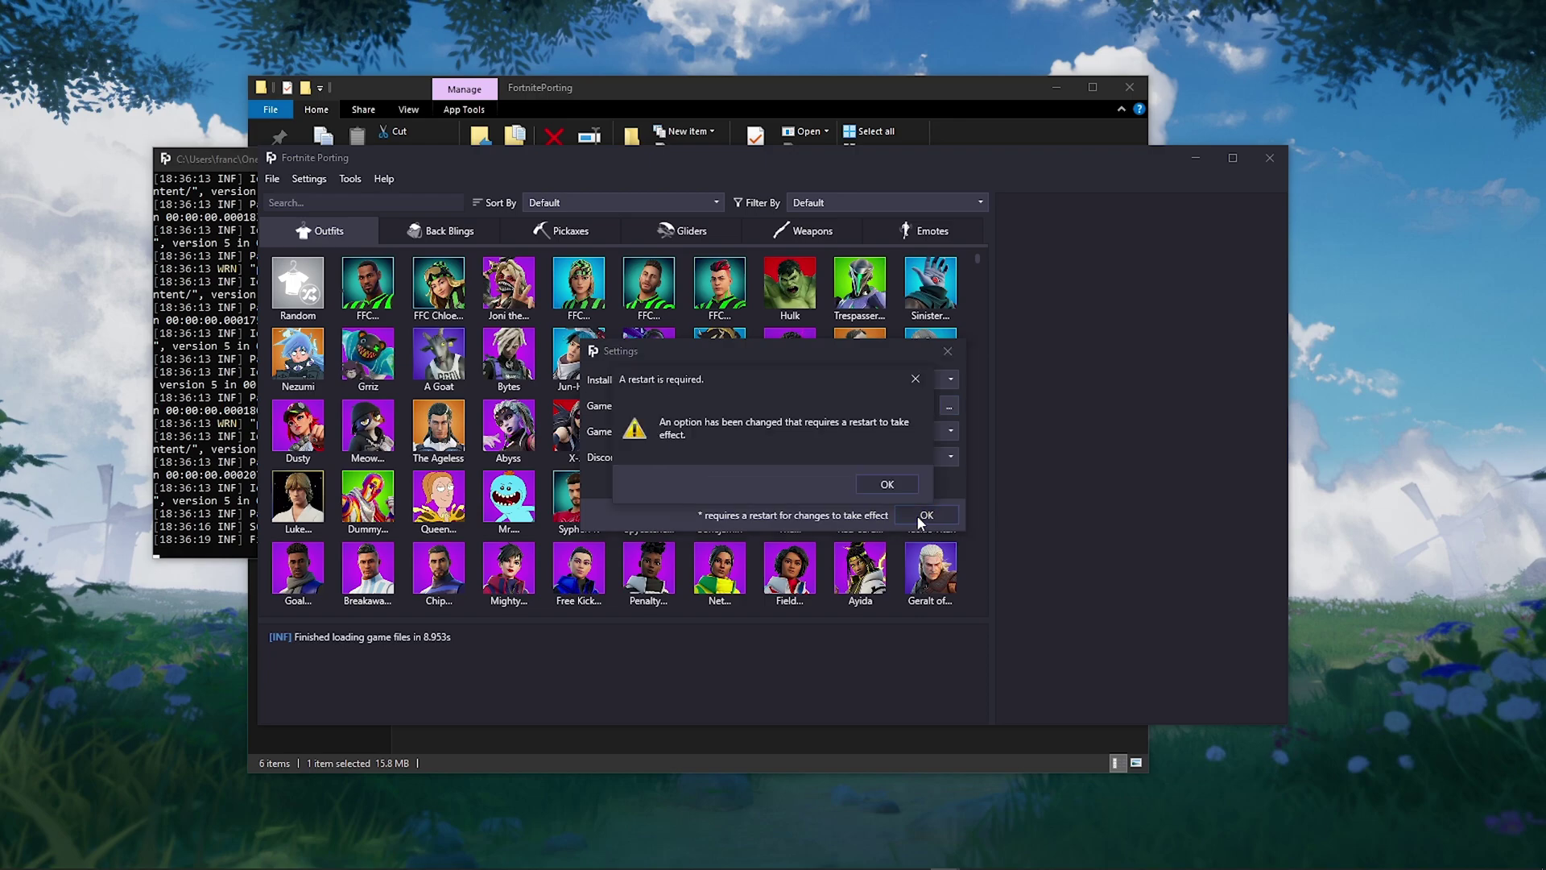
left_click(889, 484)
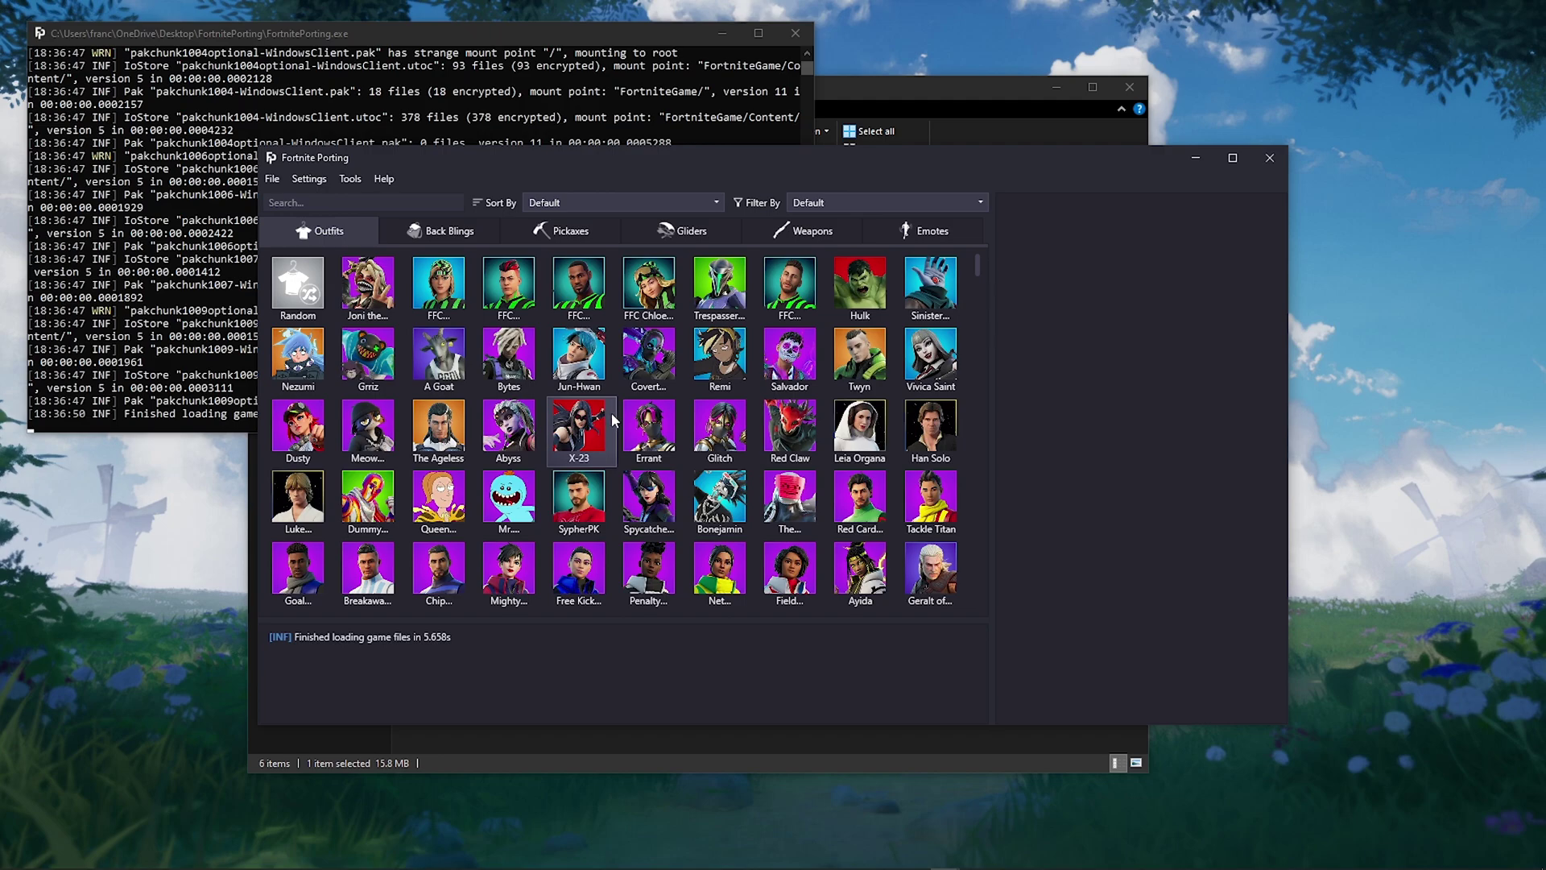
Select the Joni the Red outfit and send it to Blender.
left_click(355, 287)
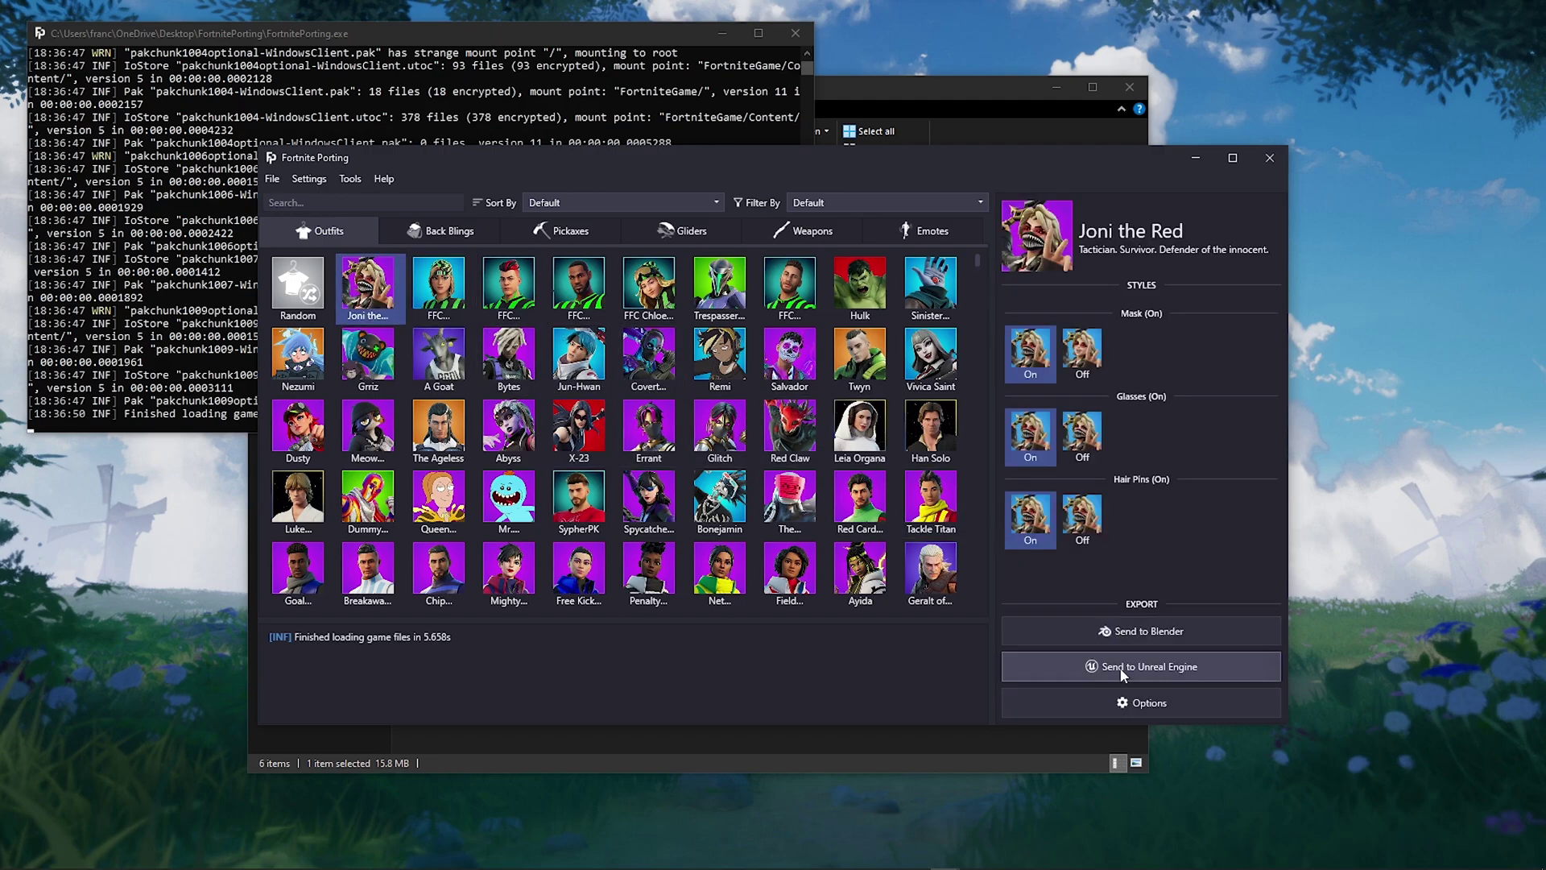
left_click(1116, 637)
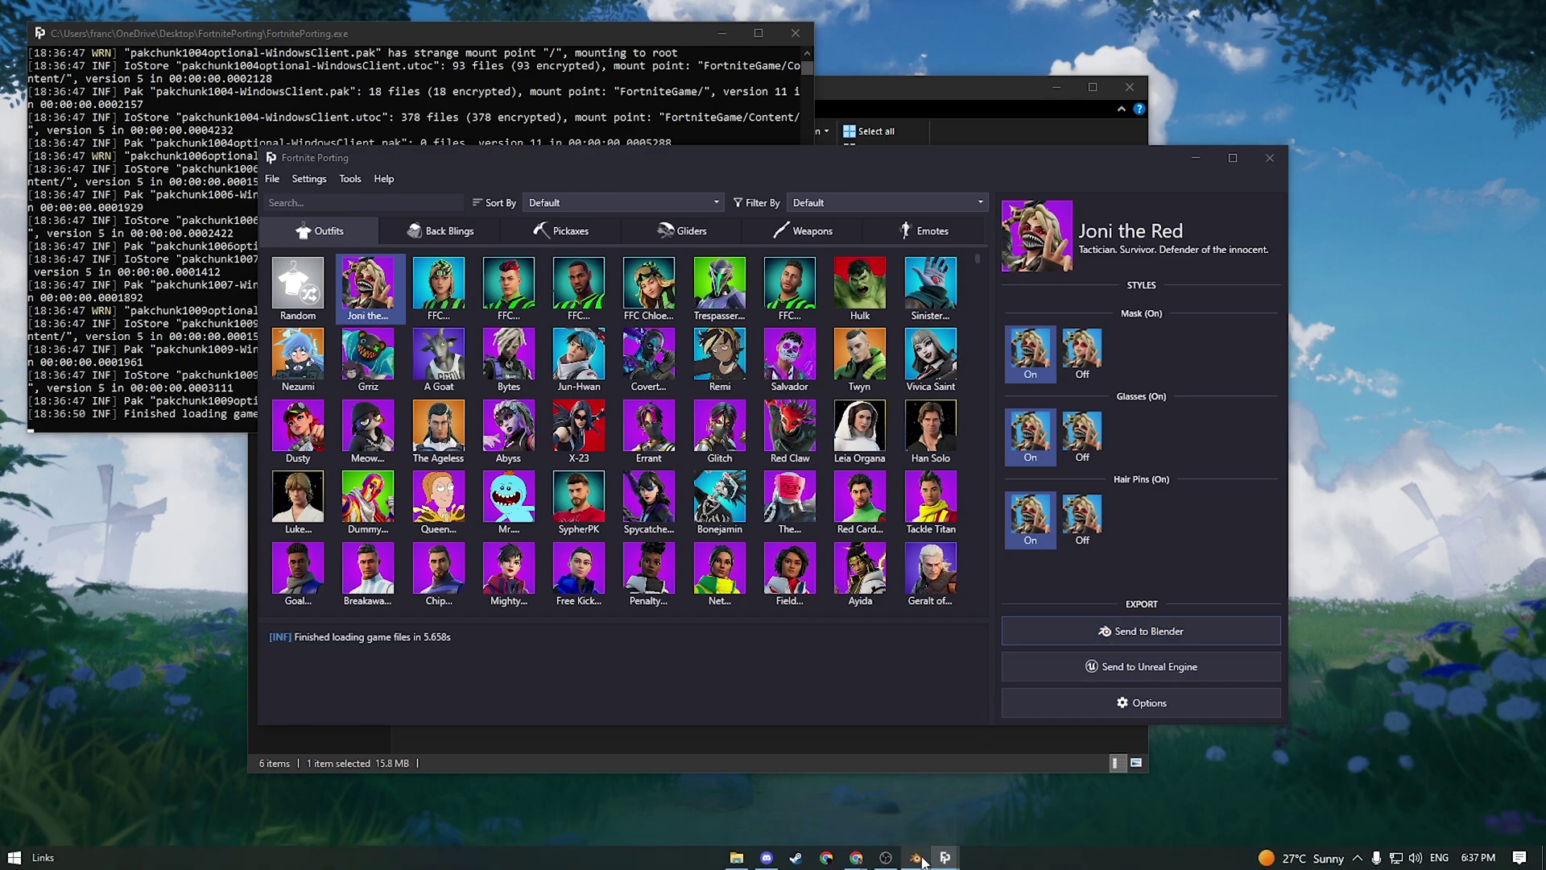
Delete the default cube from the Blender scene.
left_click(916, 866)
scroll(616, 371, "up", 6)
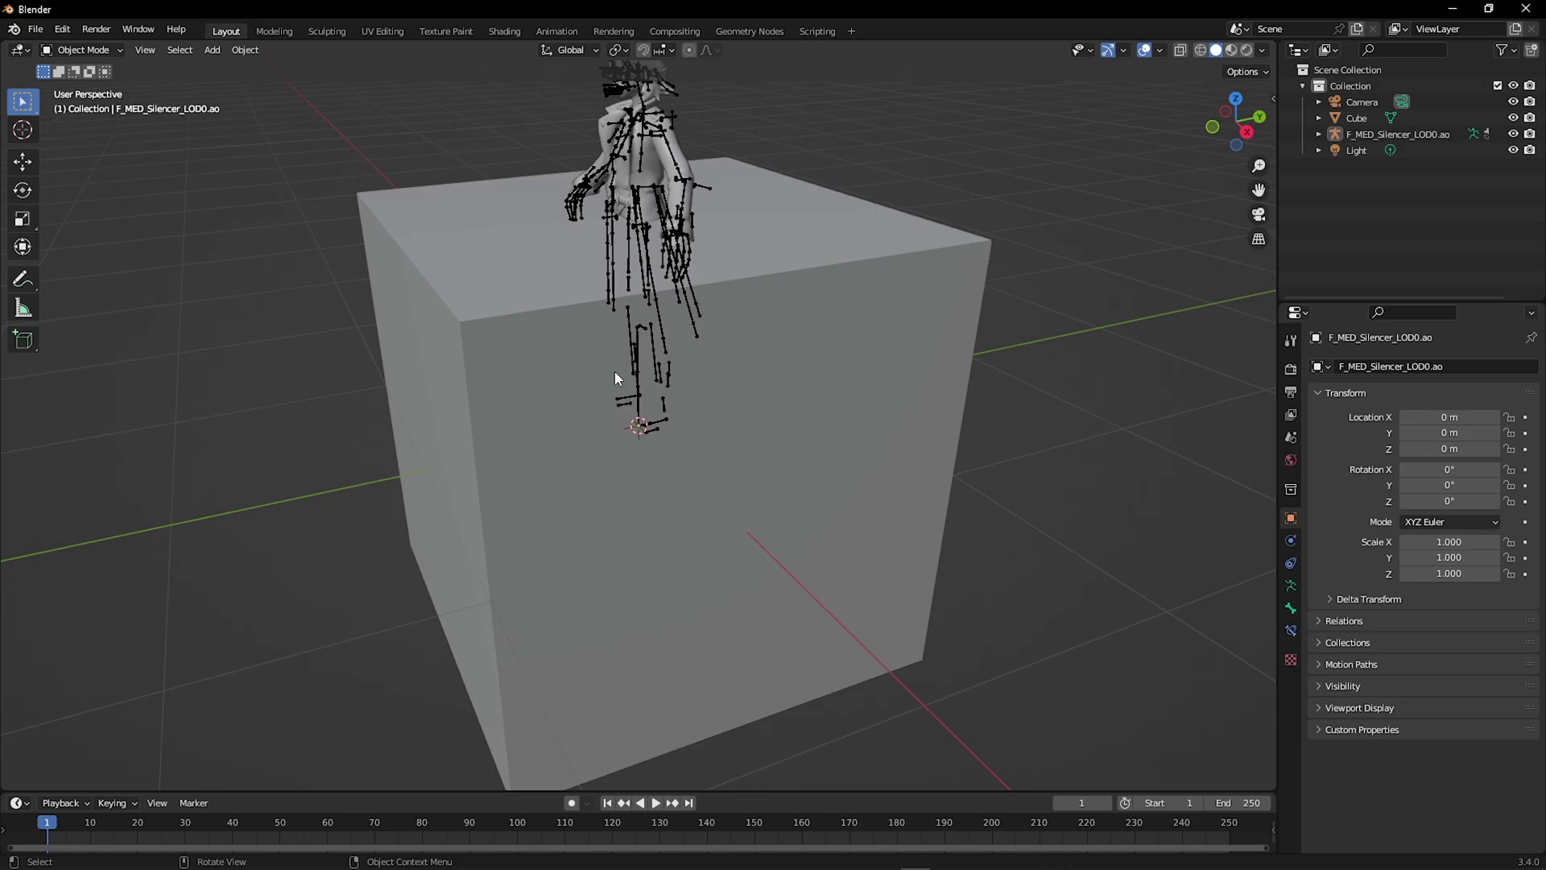
middle_click_drag(616, 370, 612, 467)
left_click(694, 452)
key("Delete")
Switch to Material Preview shading and hide the Joni model's armature.
scroll(612, 467, "up", 4)
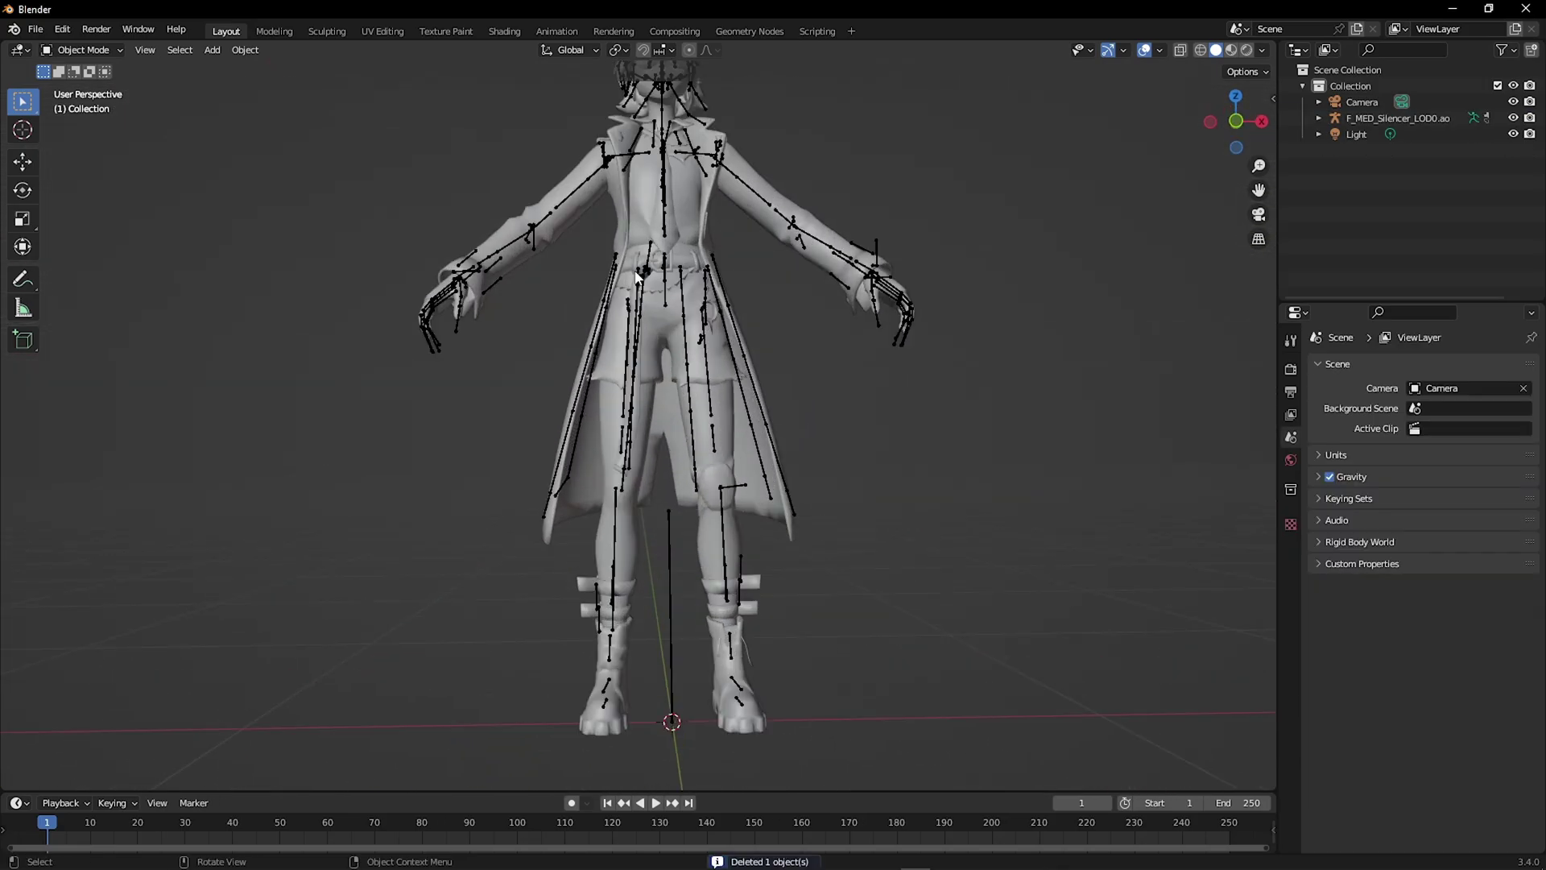
left_click(1230, 51)
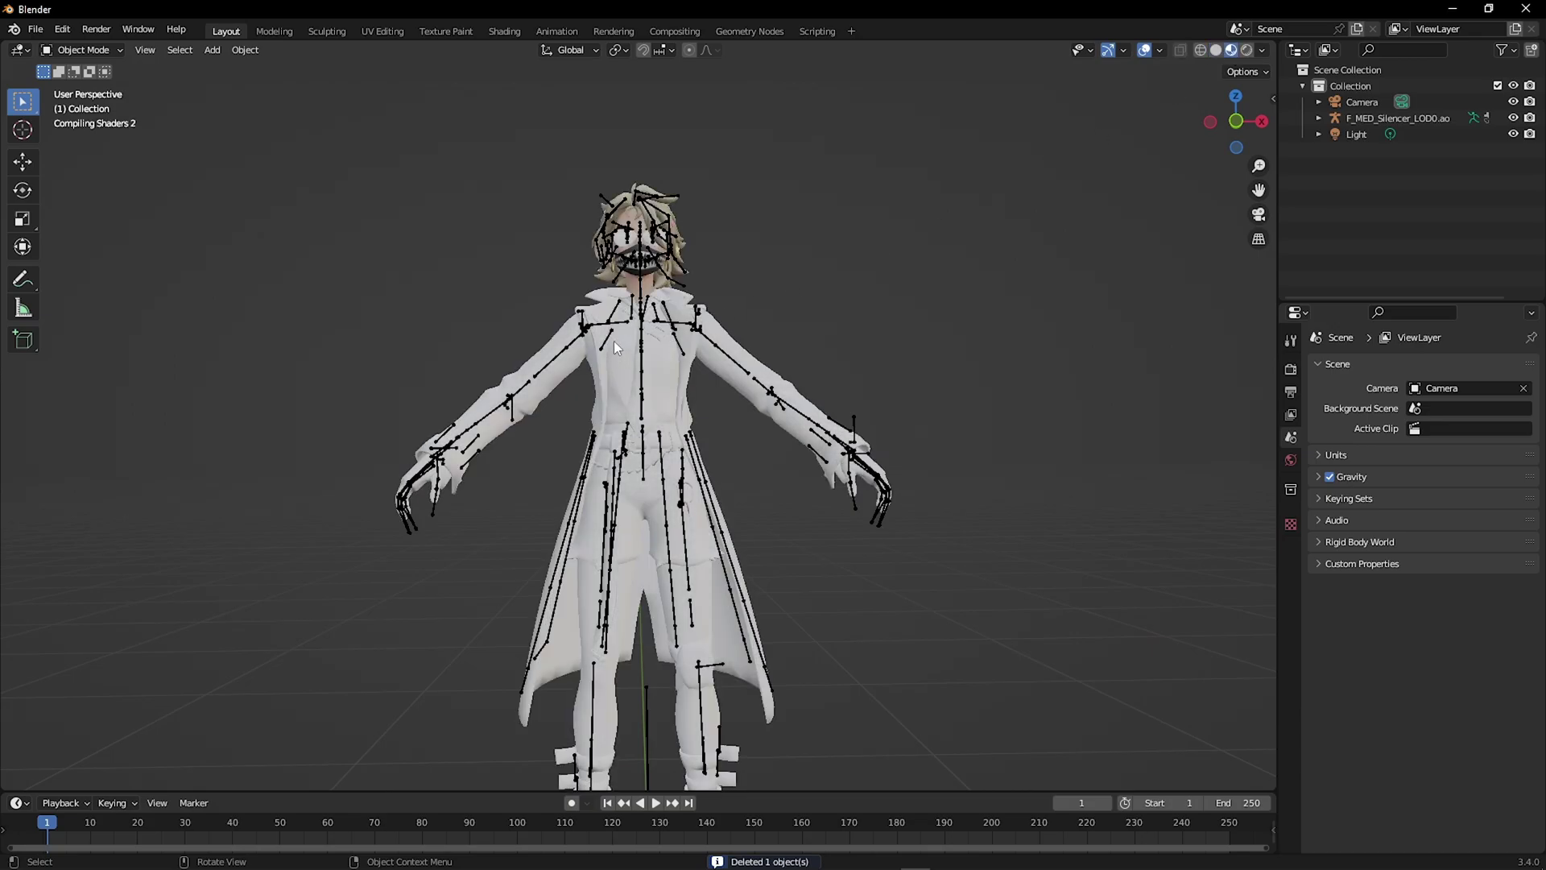
scroll(613, 340, "up", 4)
scroll(606, 351, "down", 2)
middle_click_drag(608, 380, 649, 386)
left_click(735, 503)
key("h")
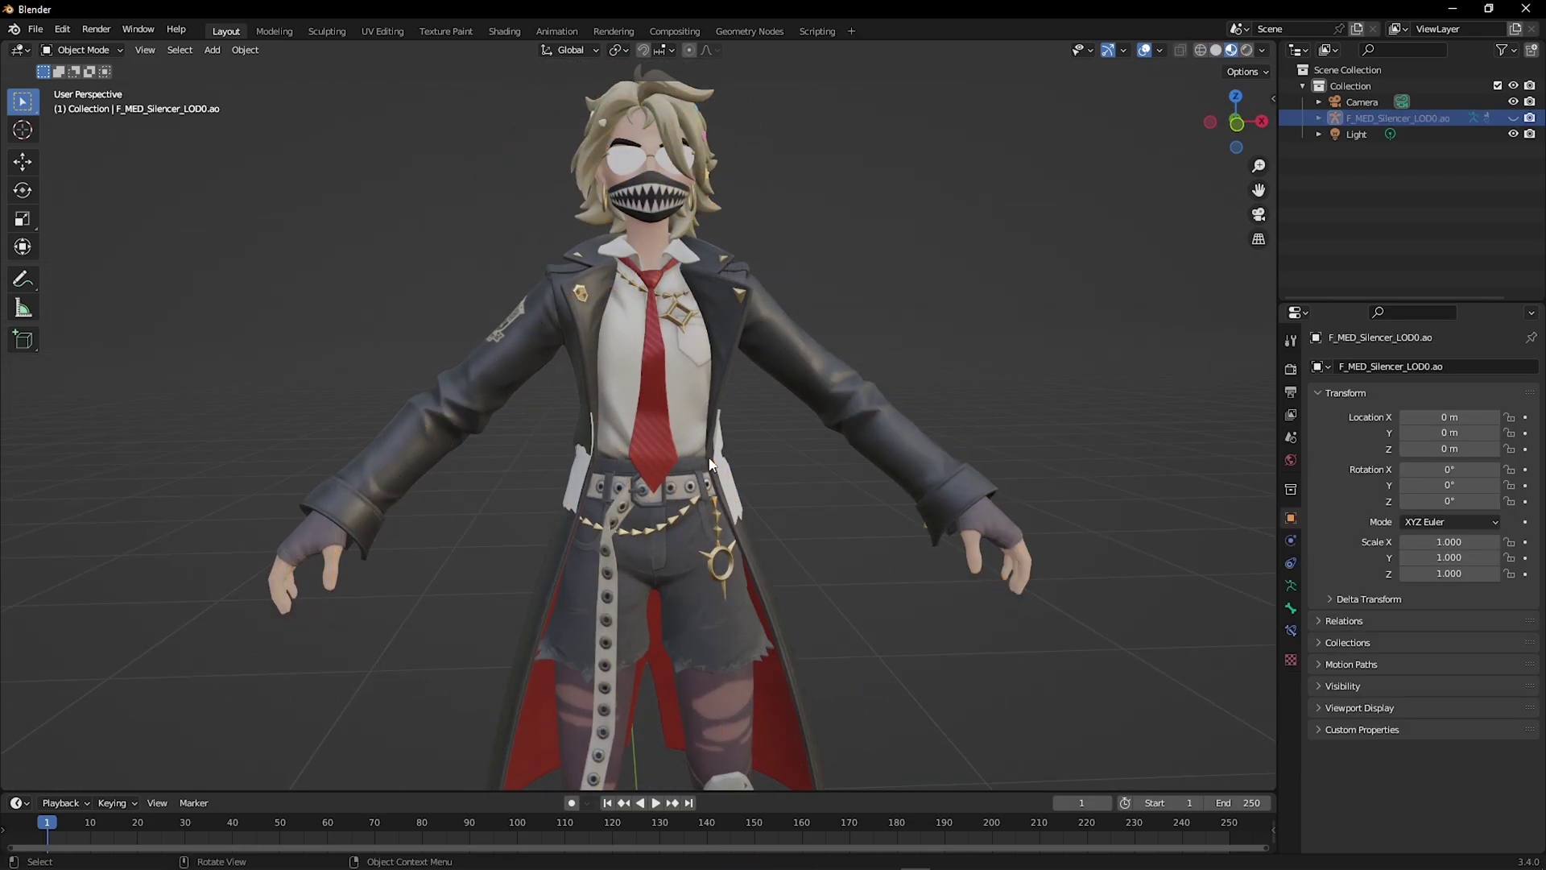
scroll(635, 285, "up", 4)
middle_click_drag(634, 285, 668, 443)
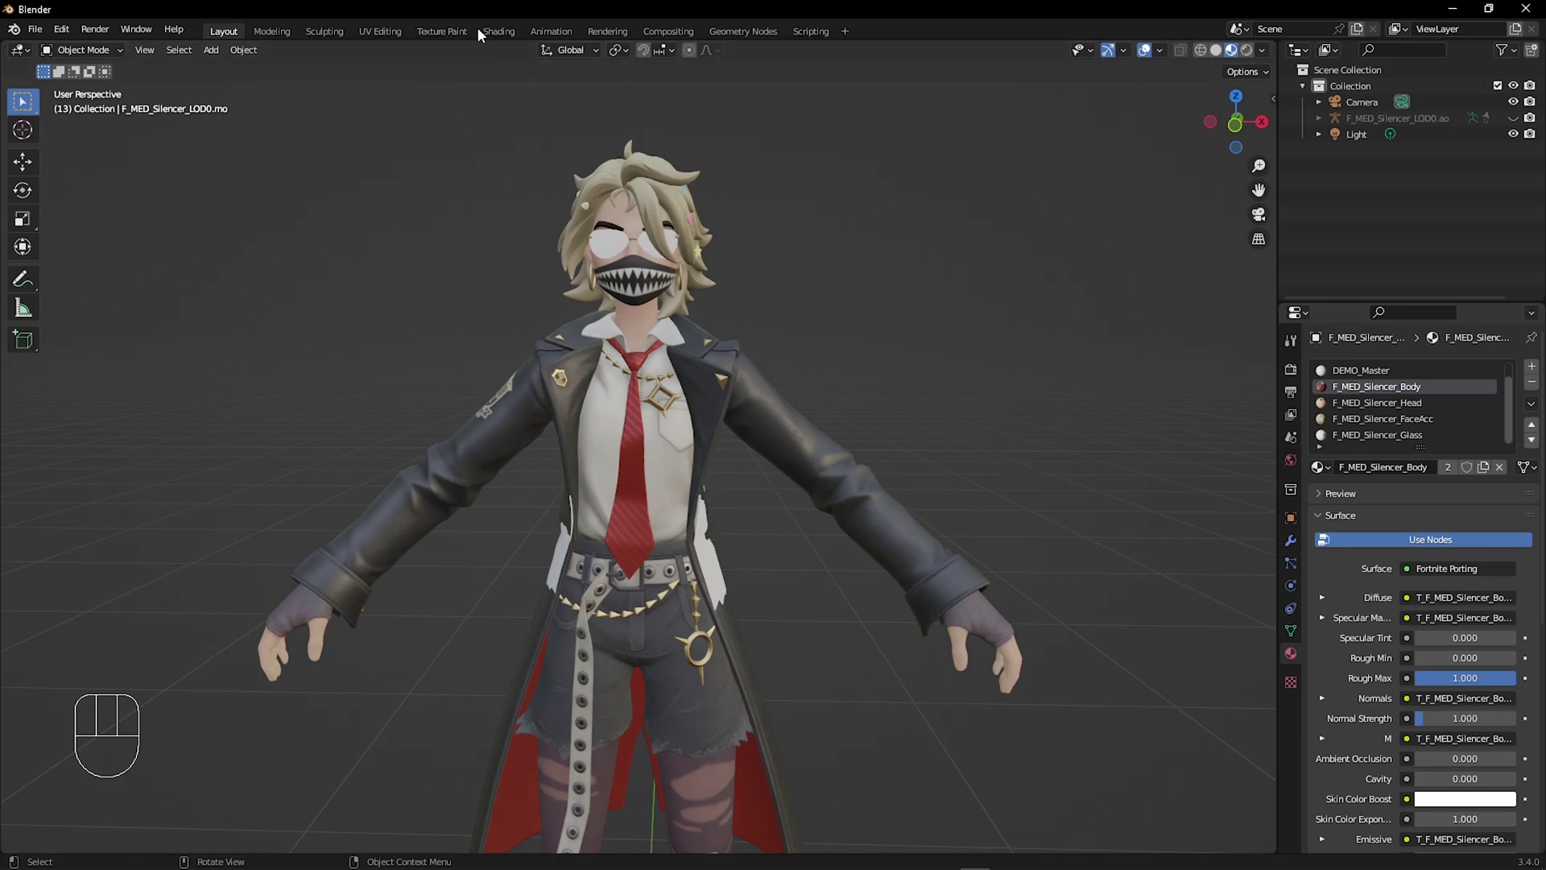
In the Shading workspace, select the character's Glass material slot.
left_click(497, 32)
middle_click_drag(809, 324, 810, 350)
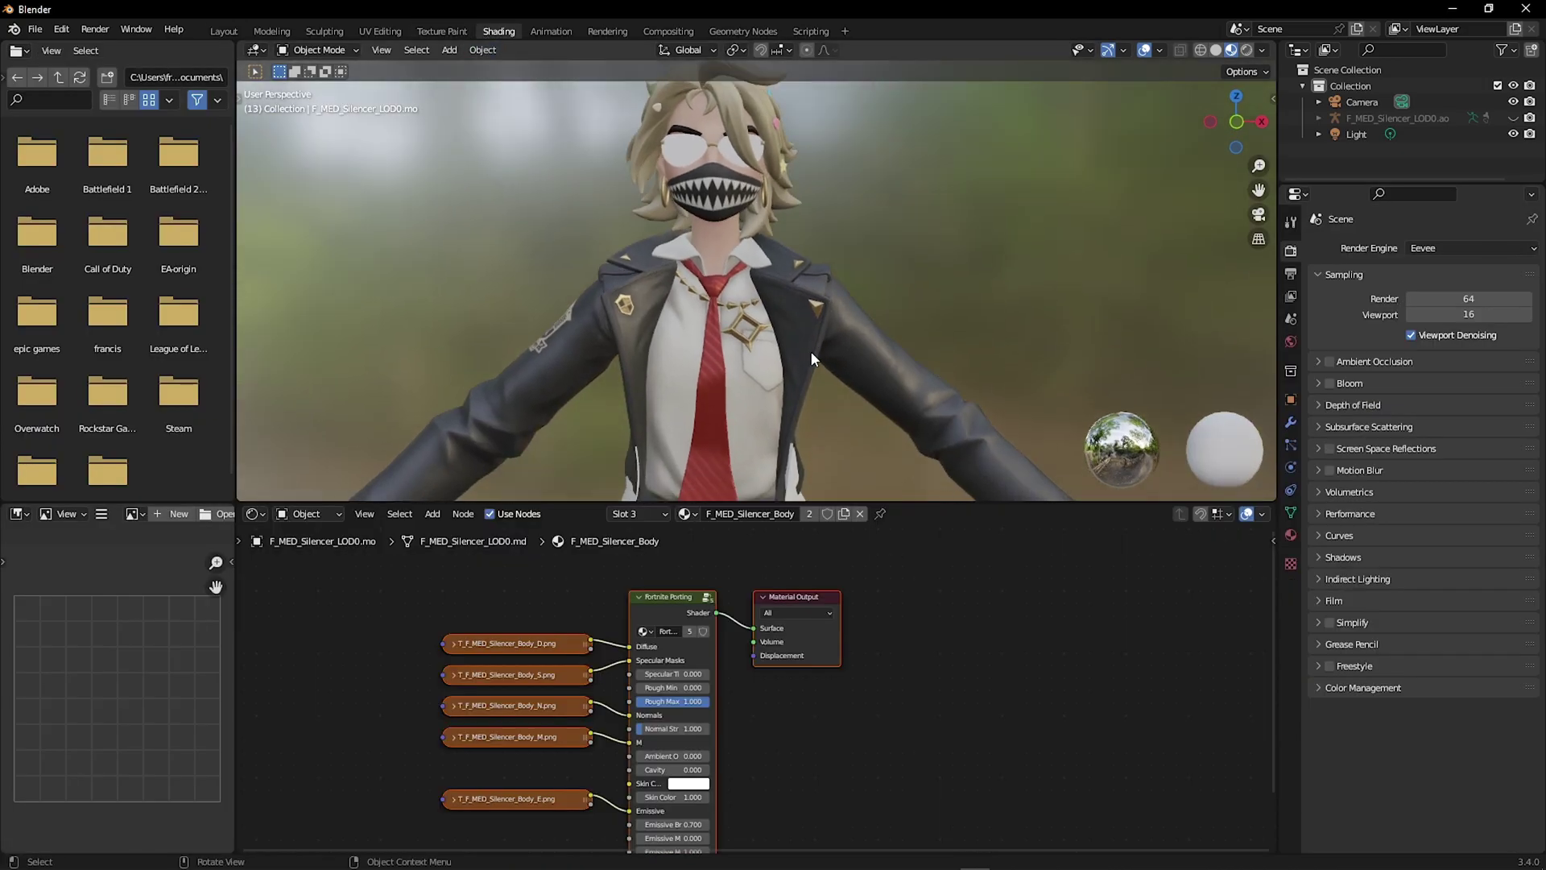
left_click(751, 307)
left_click(631, 519)
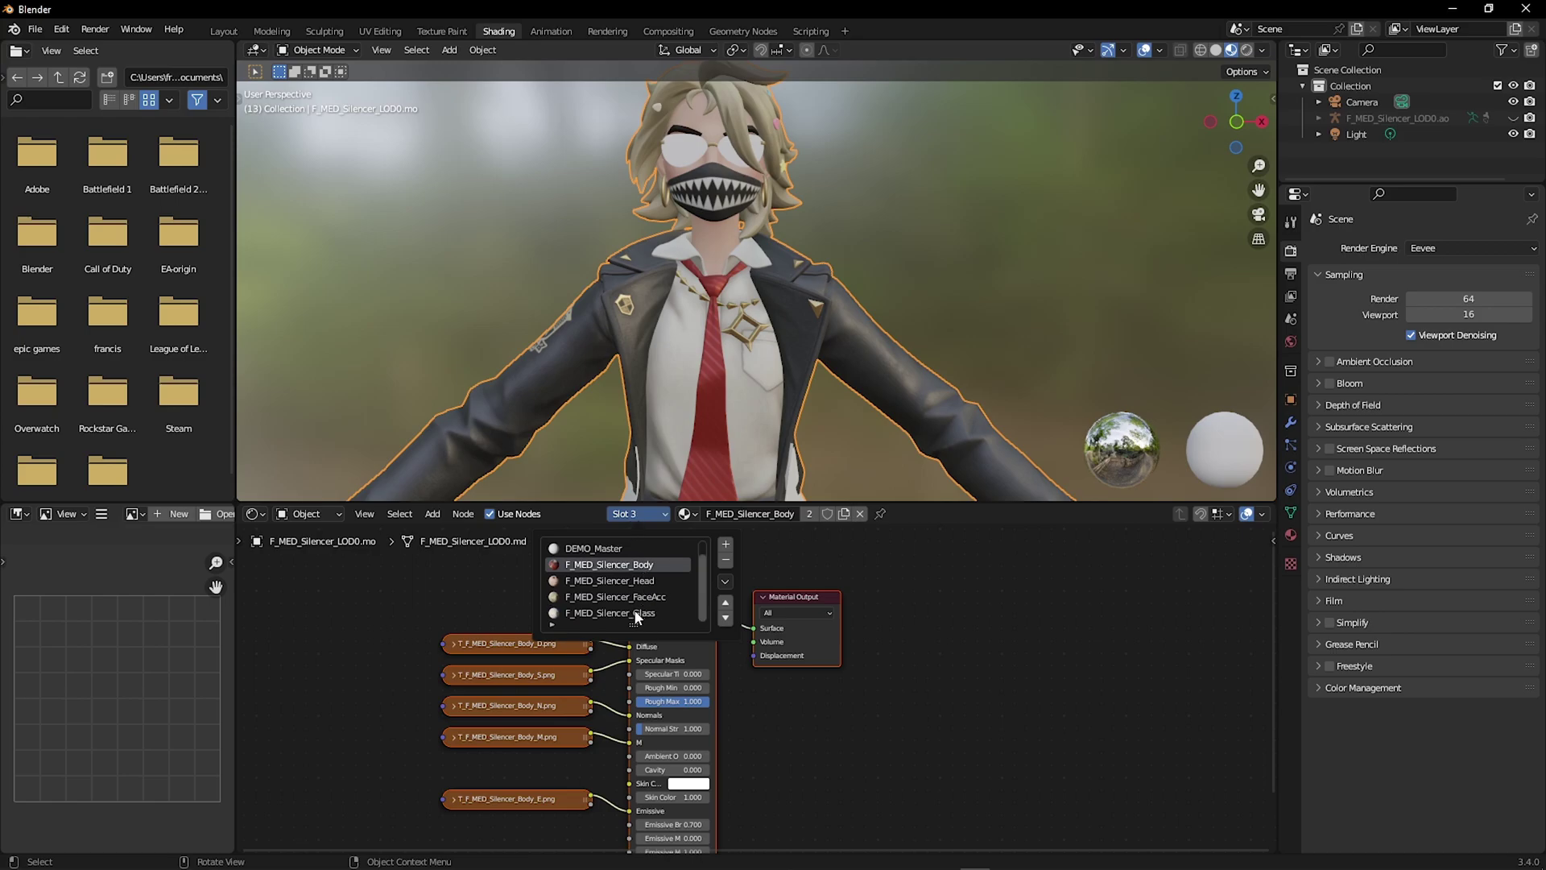
left_click(612, 613)
Replace the glass material's nodes with a Glass BSDF linked to the output's Surface.
left_click_drag(730, 756, 511, 610)
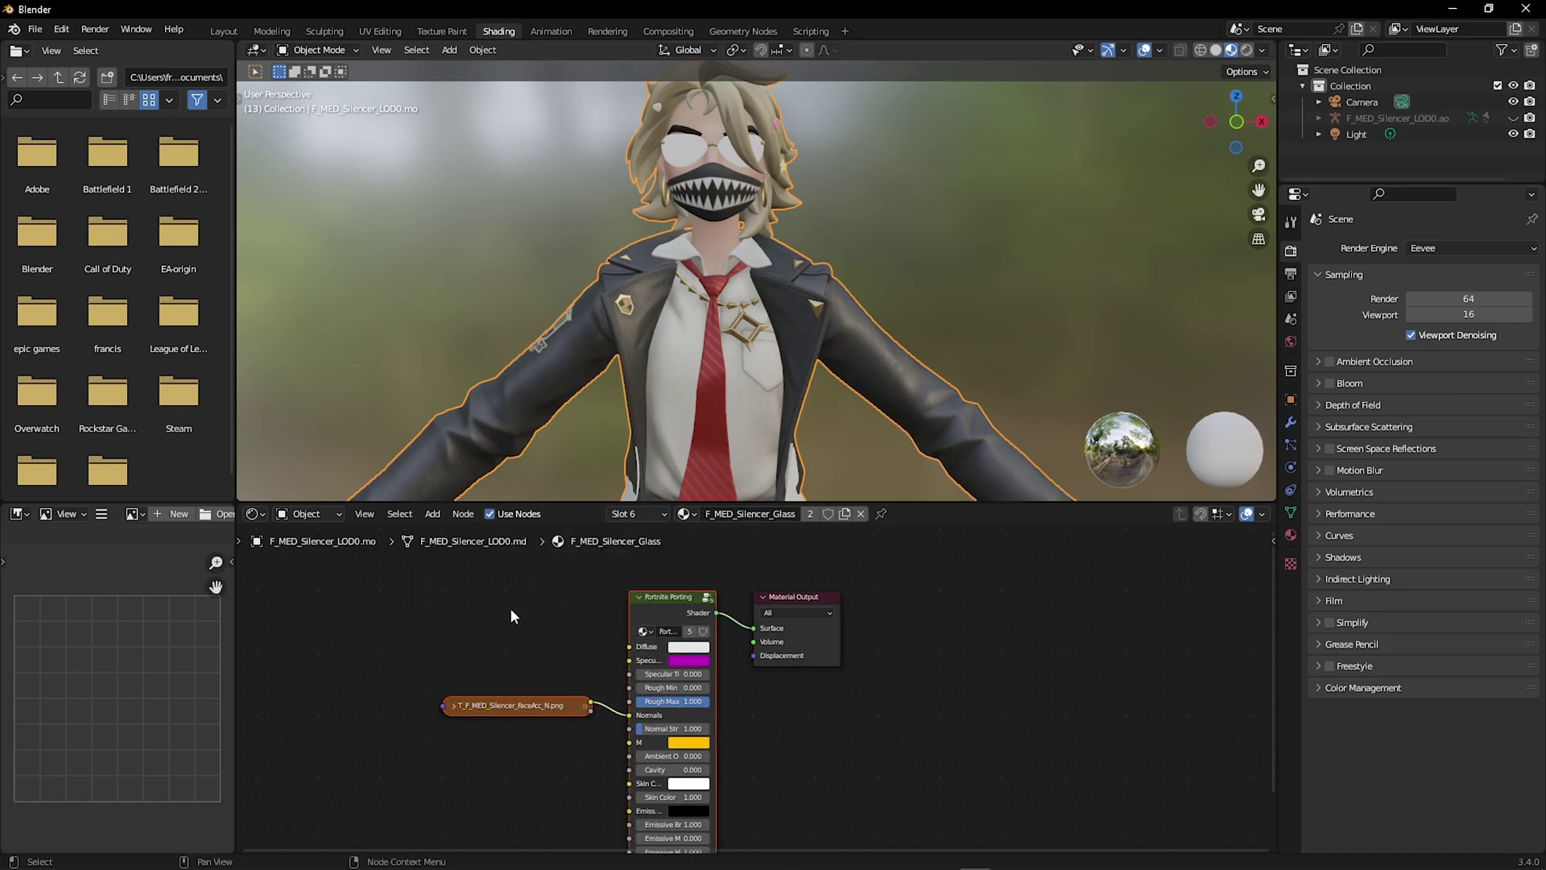
key("Delete")
key("shift+a")
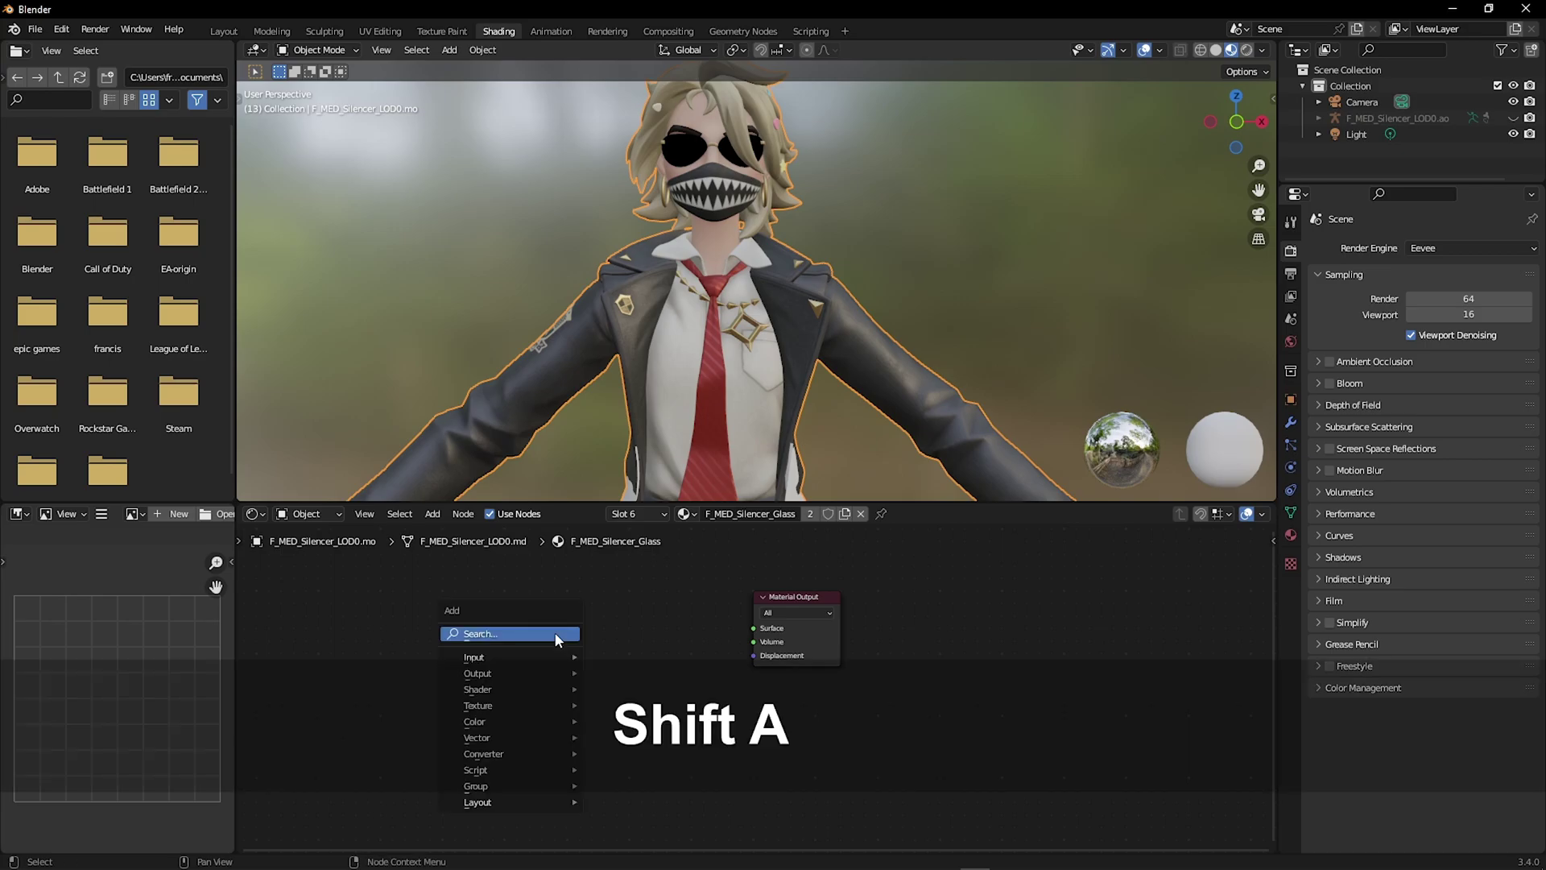
type("gl")
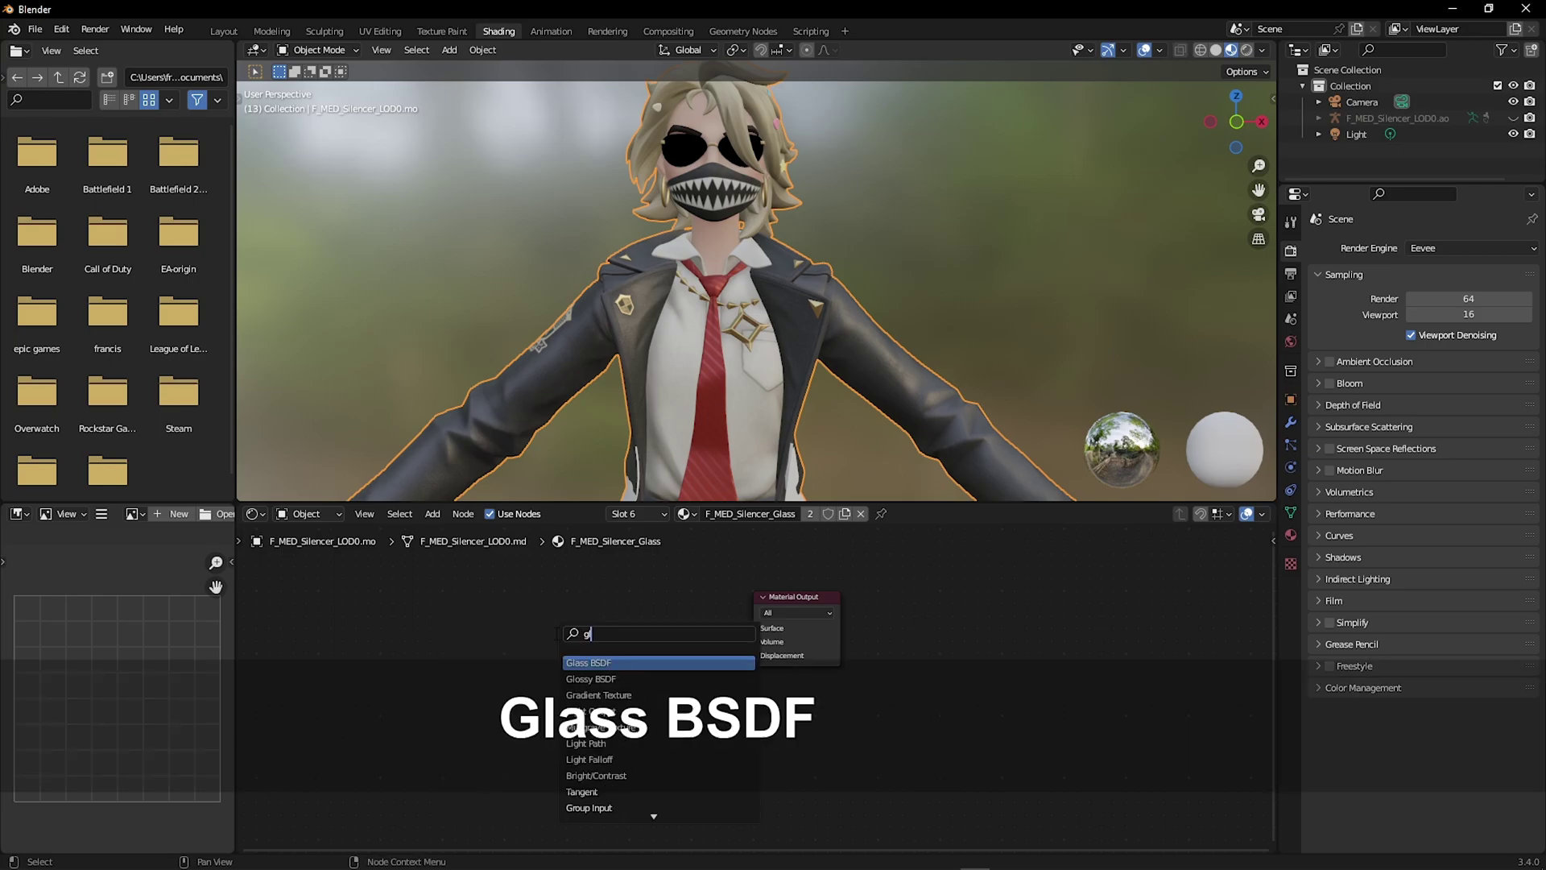
key("Return")
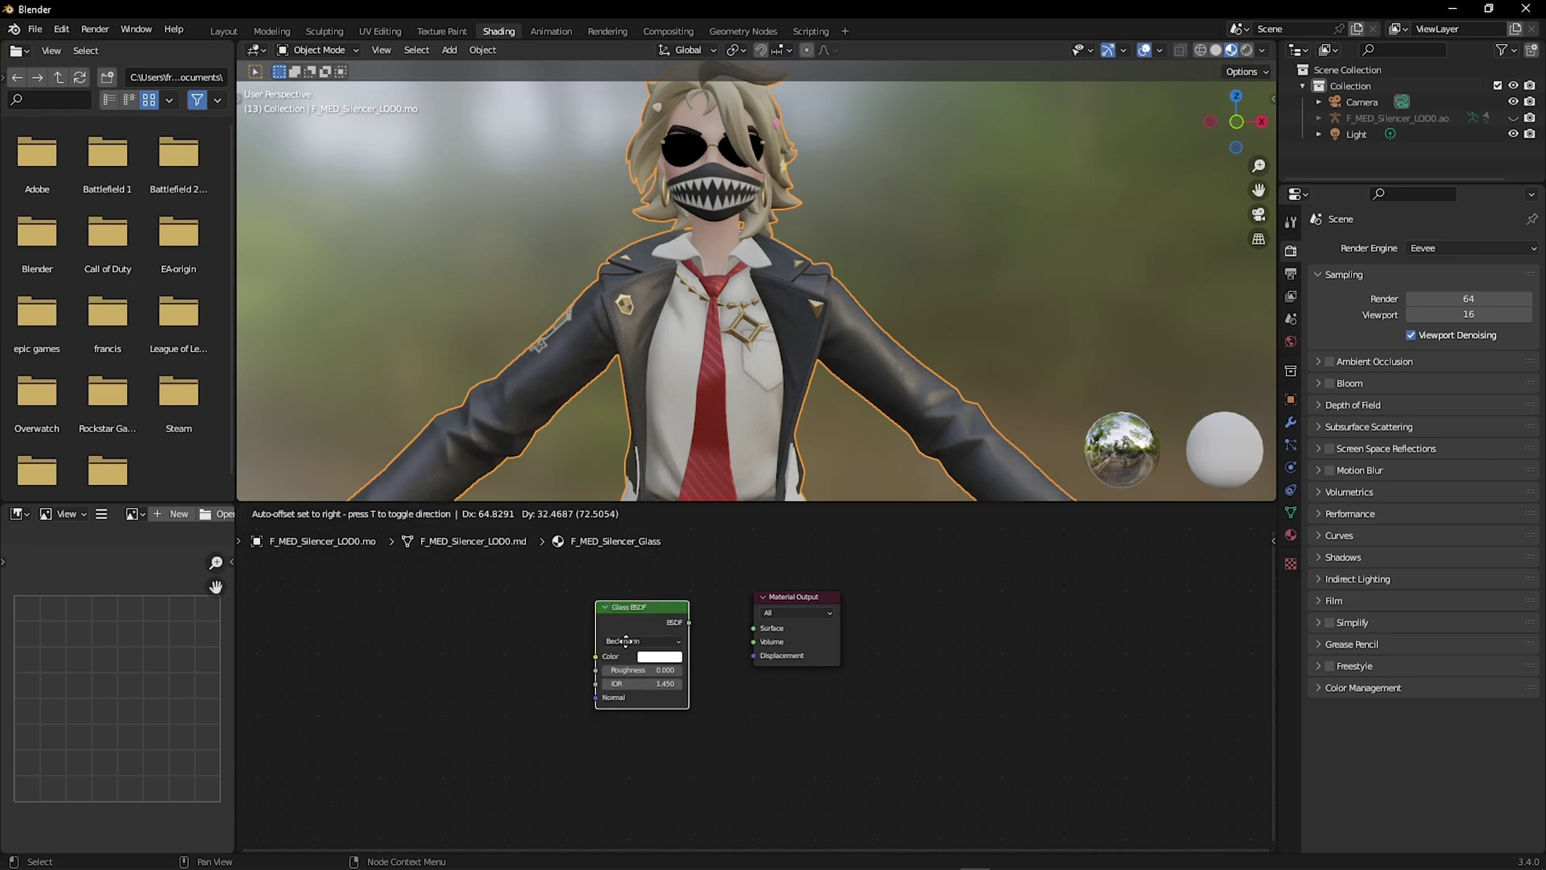
left_click(686, 654)
left_click_drag(689, 622, 754, 635)
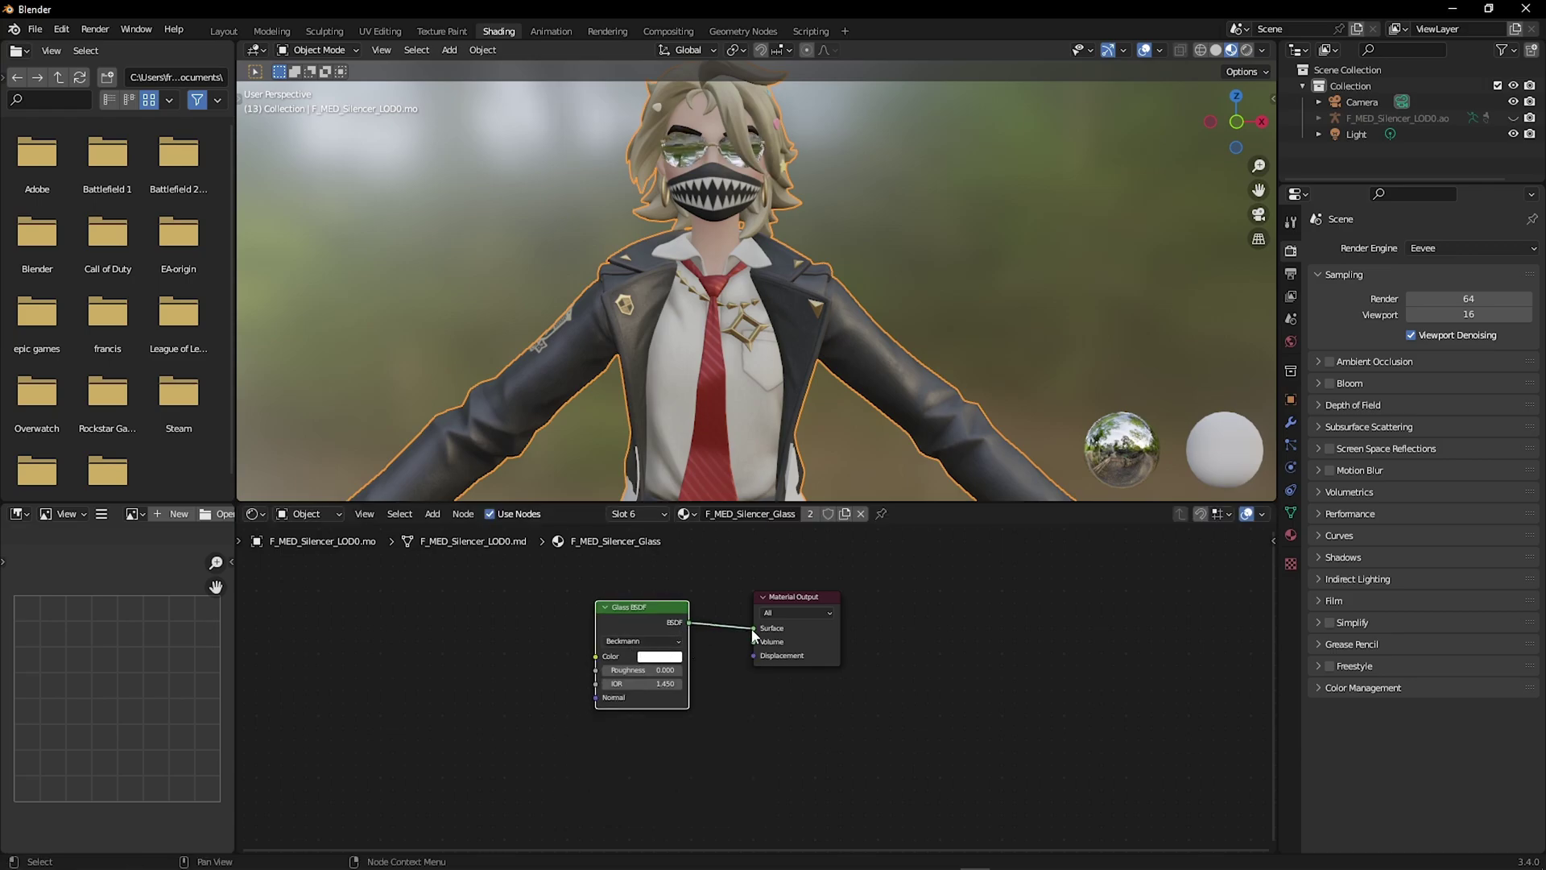
Give the glass material backface culling and the Alpha Hashed blend mode.
left_click(1290, 535)
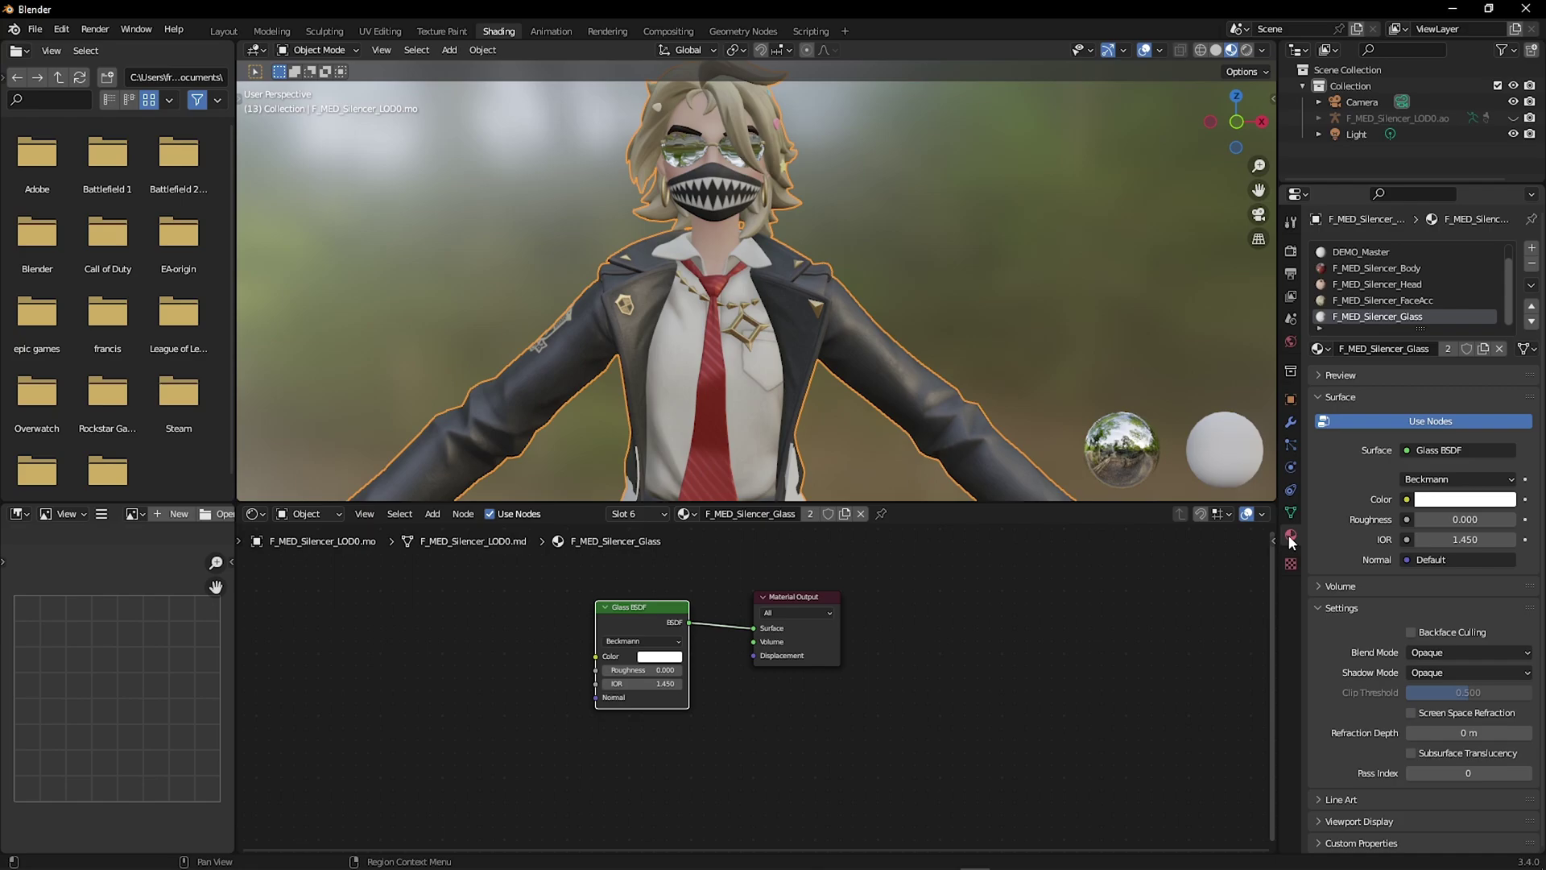
left_click(1410, 632)
left_click(1437, 654)
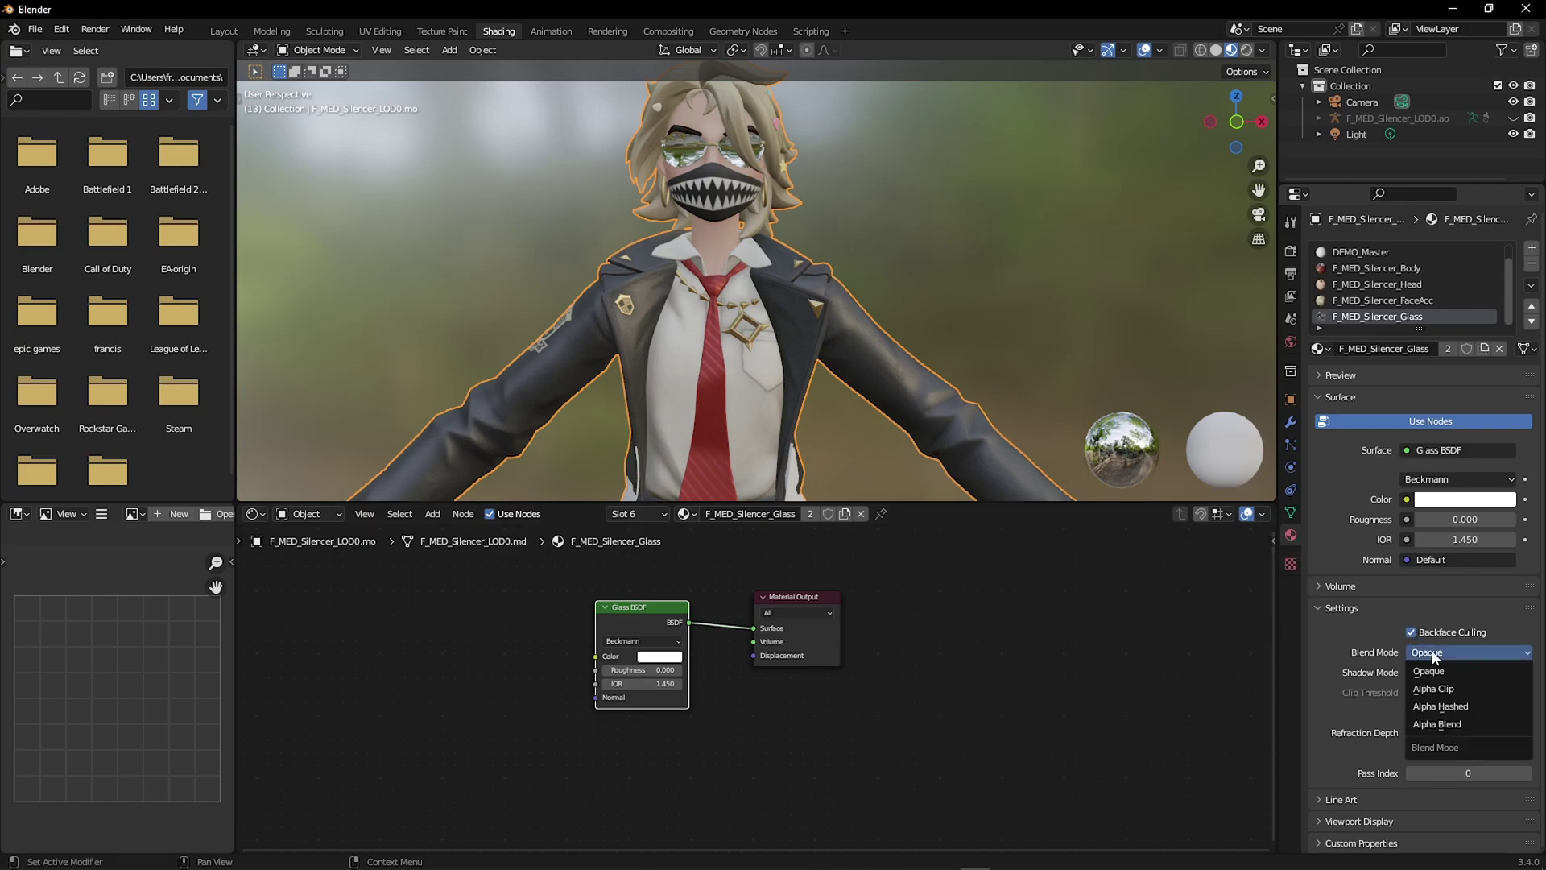
left_click(1441, 707)
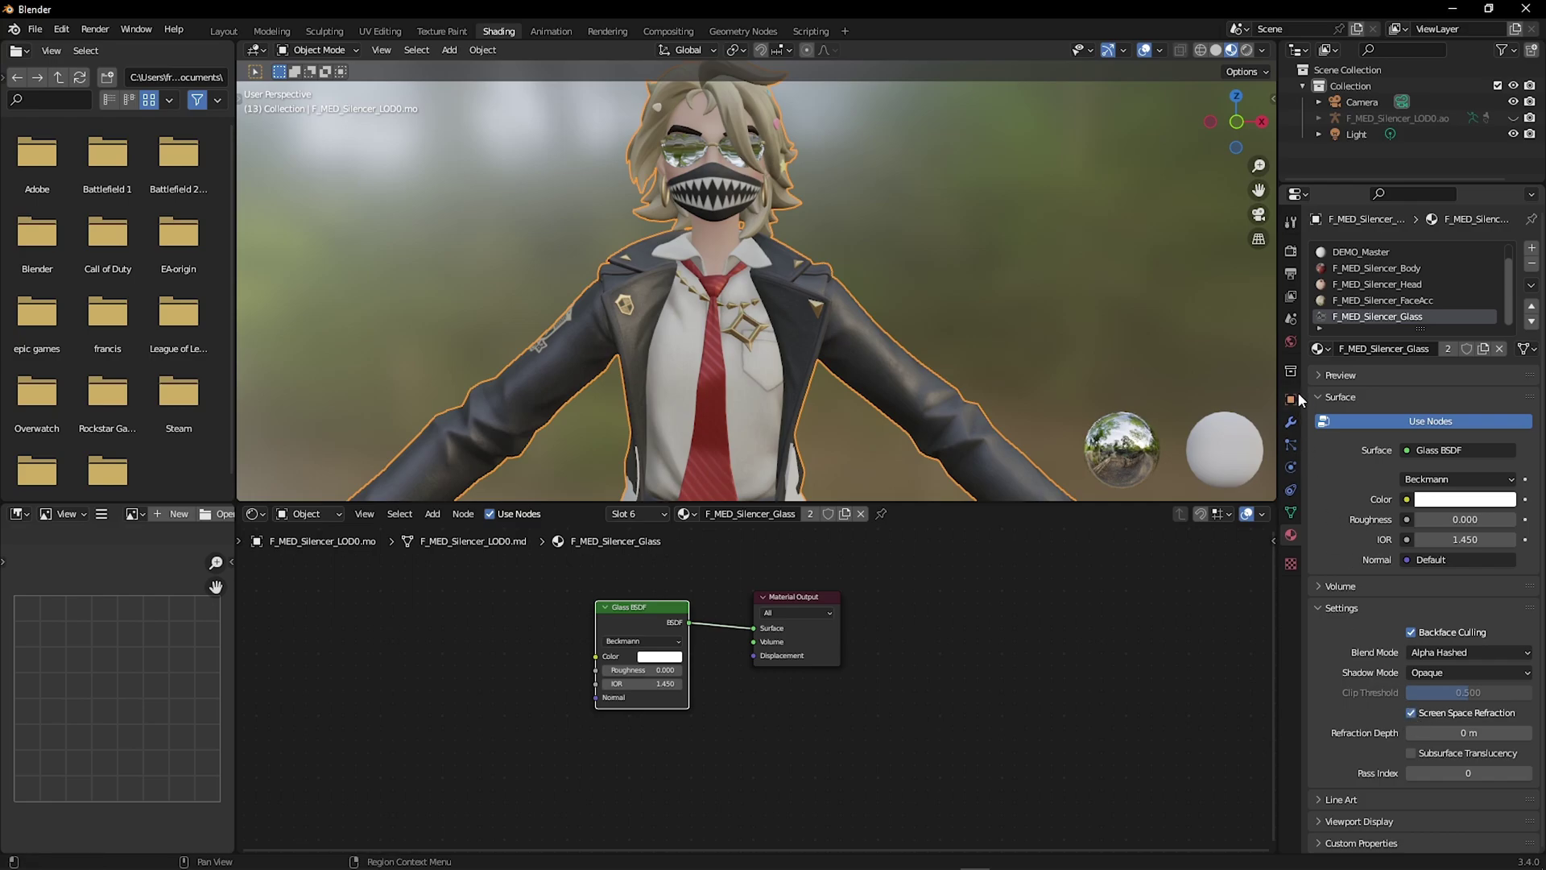
Enable Eevee Screen Space Reflections in the render settings and expand its options.
left_click(1290, 251)
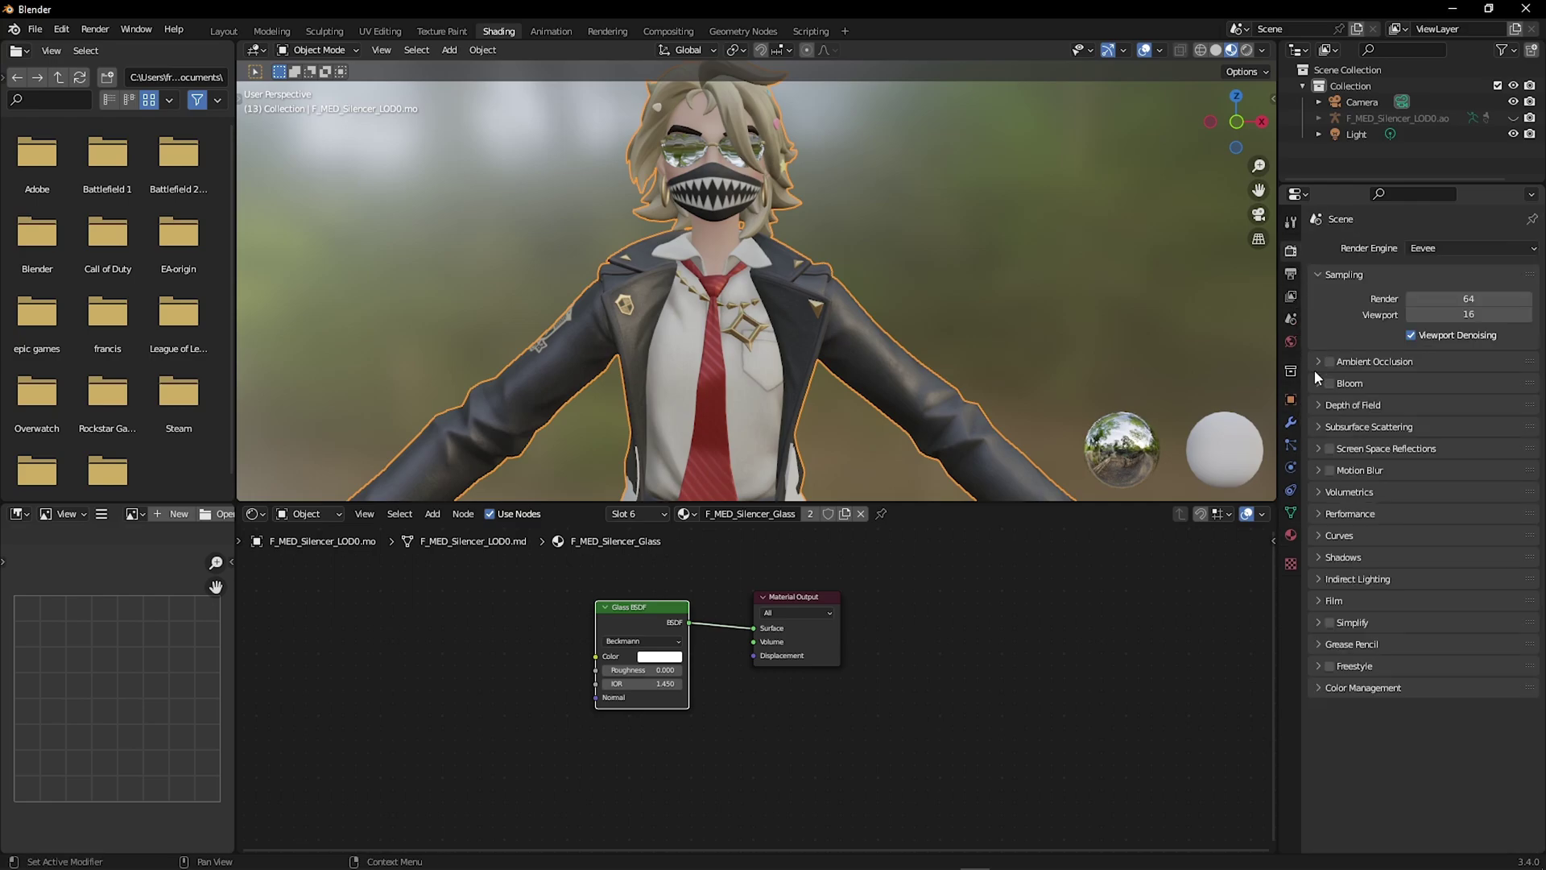
left_click(1329, 449)
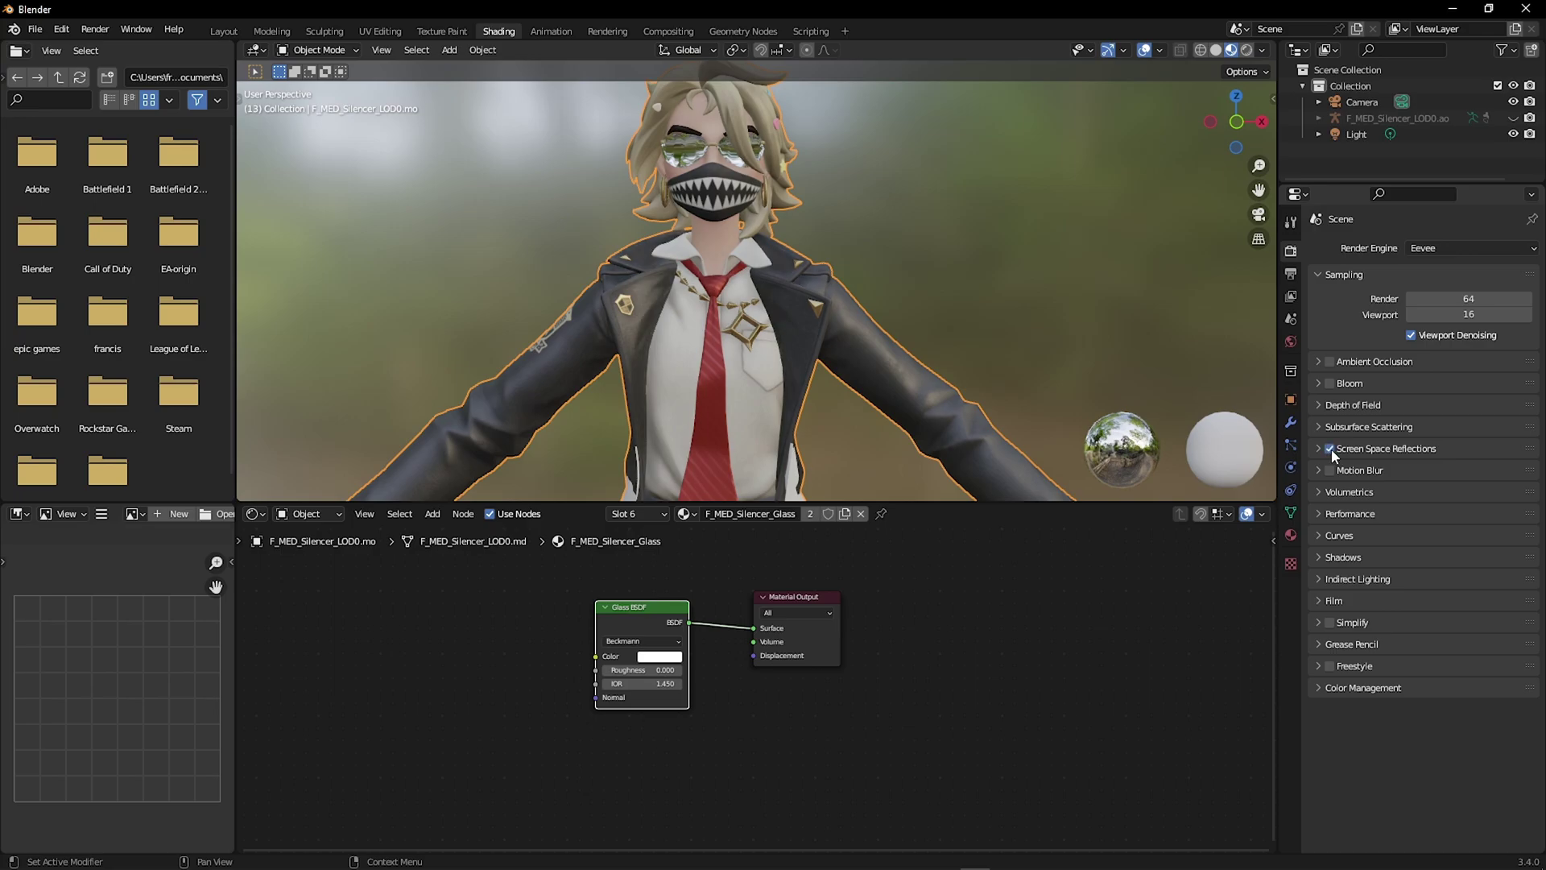
left_click(1319, 449)
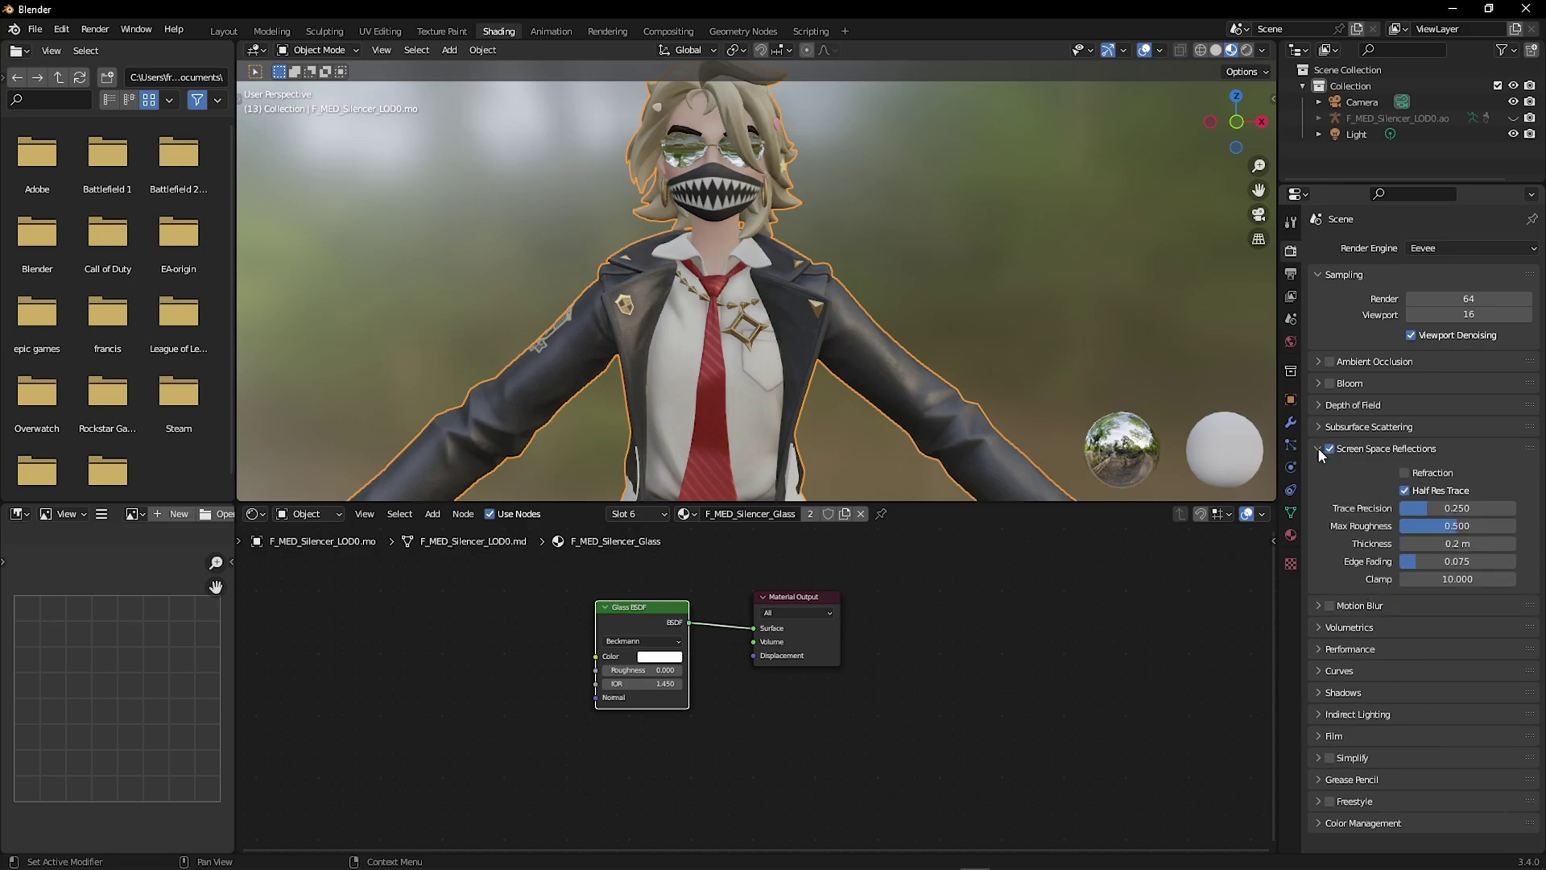
middle_click_drag(769, 235, 710, 315, "ctrl")
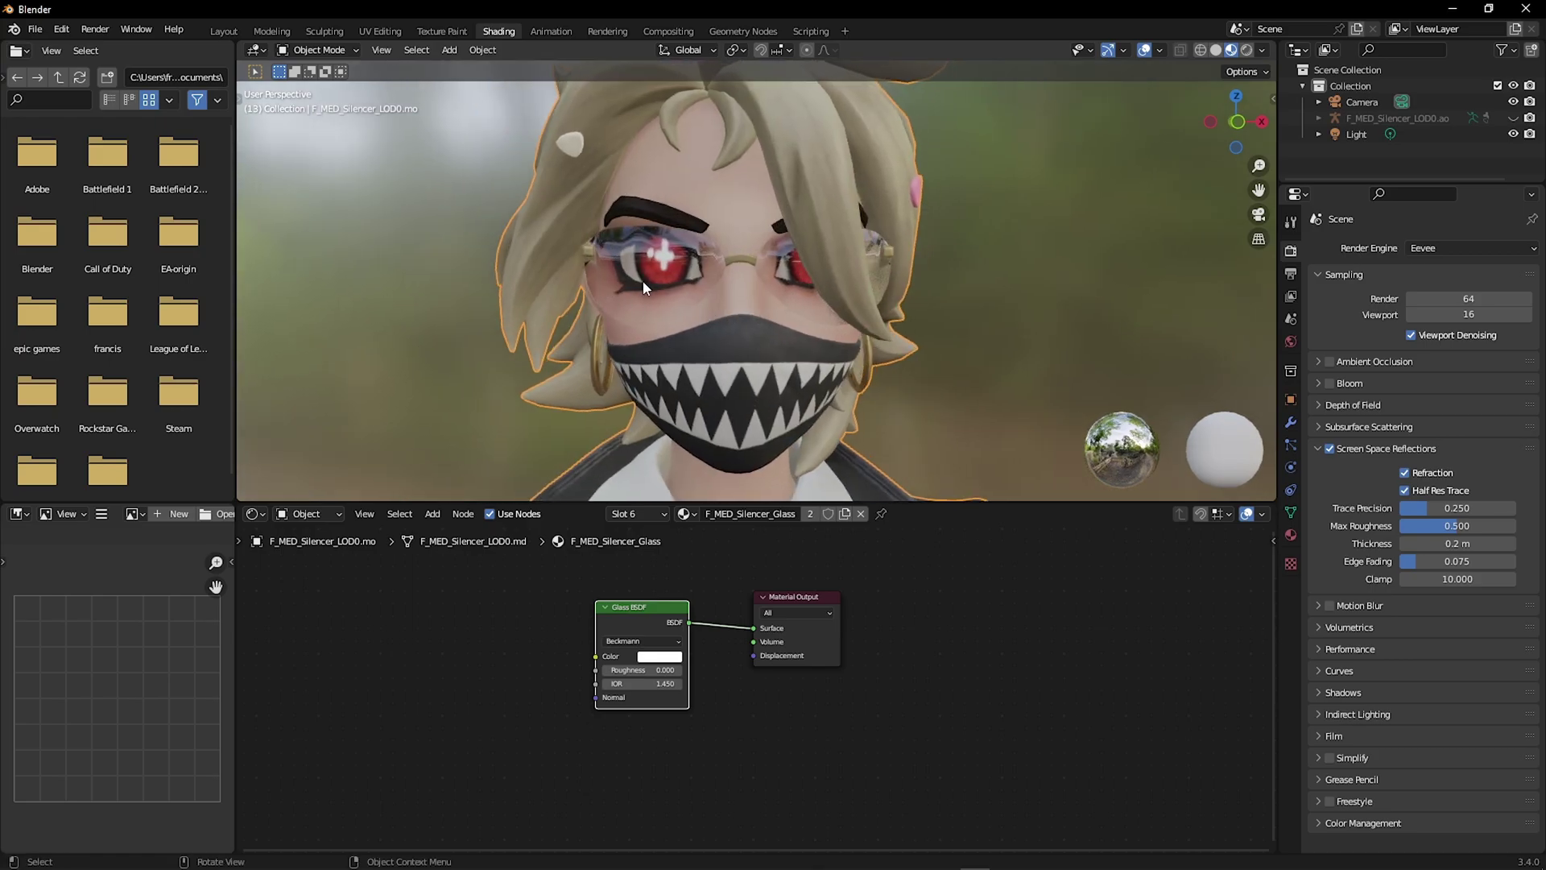
Tint the Glass BSDF lenses pink, zoom out, and go back to the Layout workspace.
left_click(651, 663)
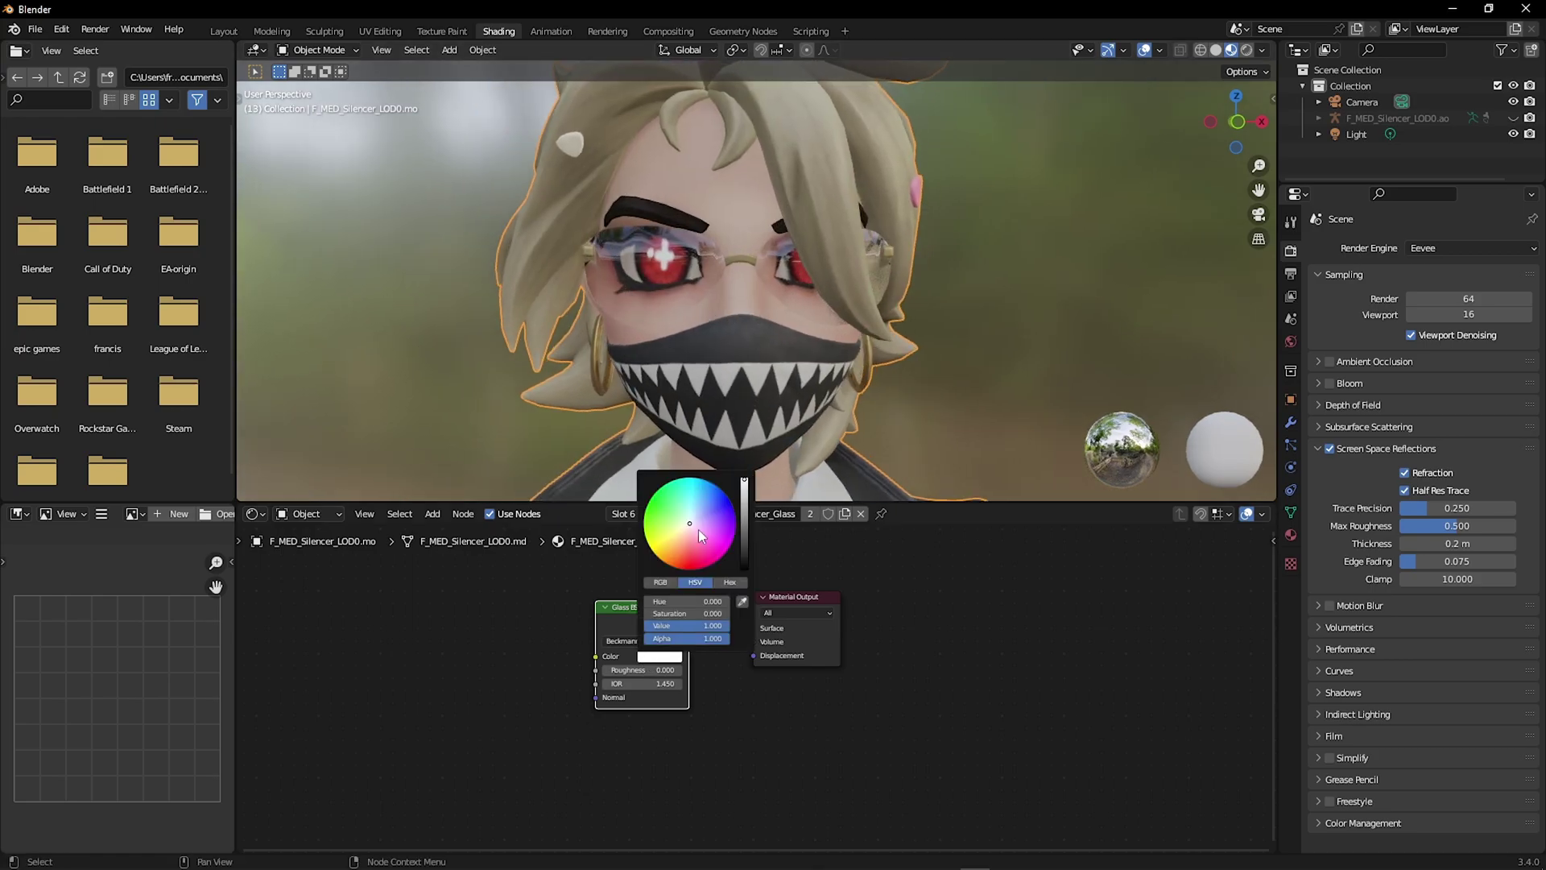
left_click(692, 531)
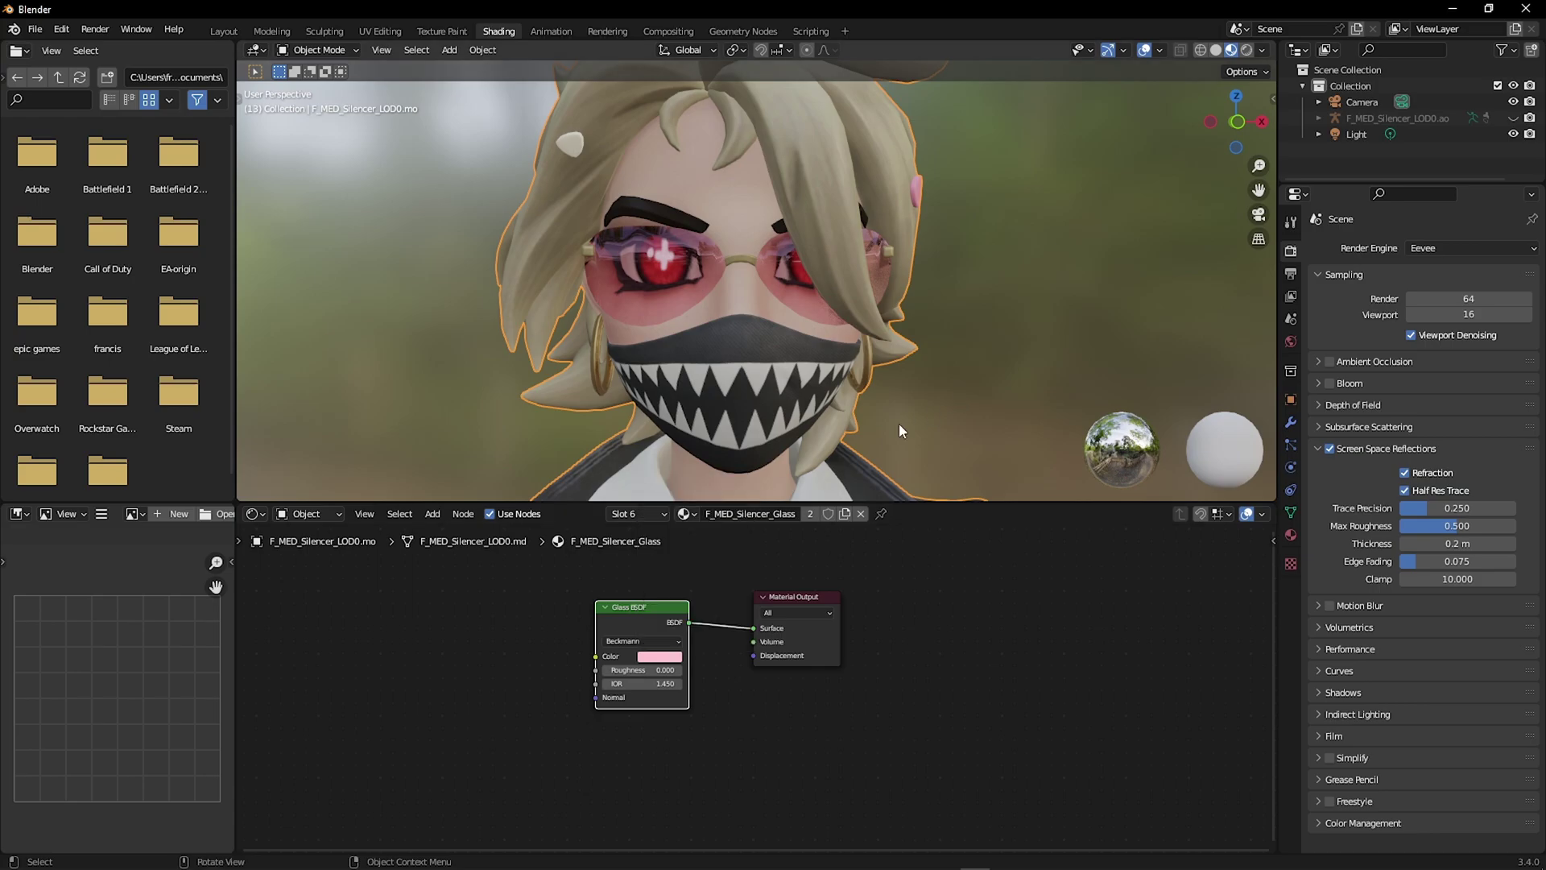
middle_click_drag(898, 423, 804, 423, "ctrl")
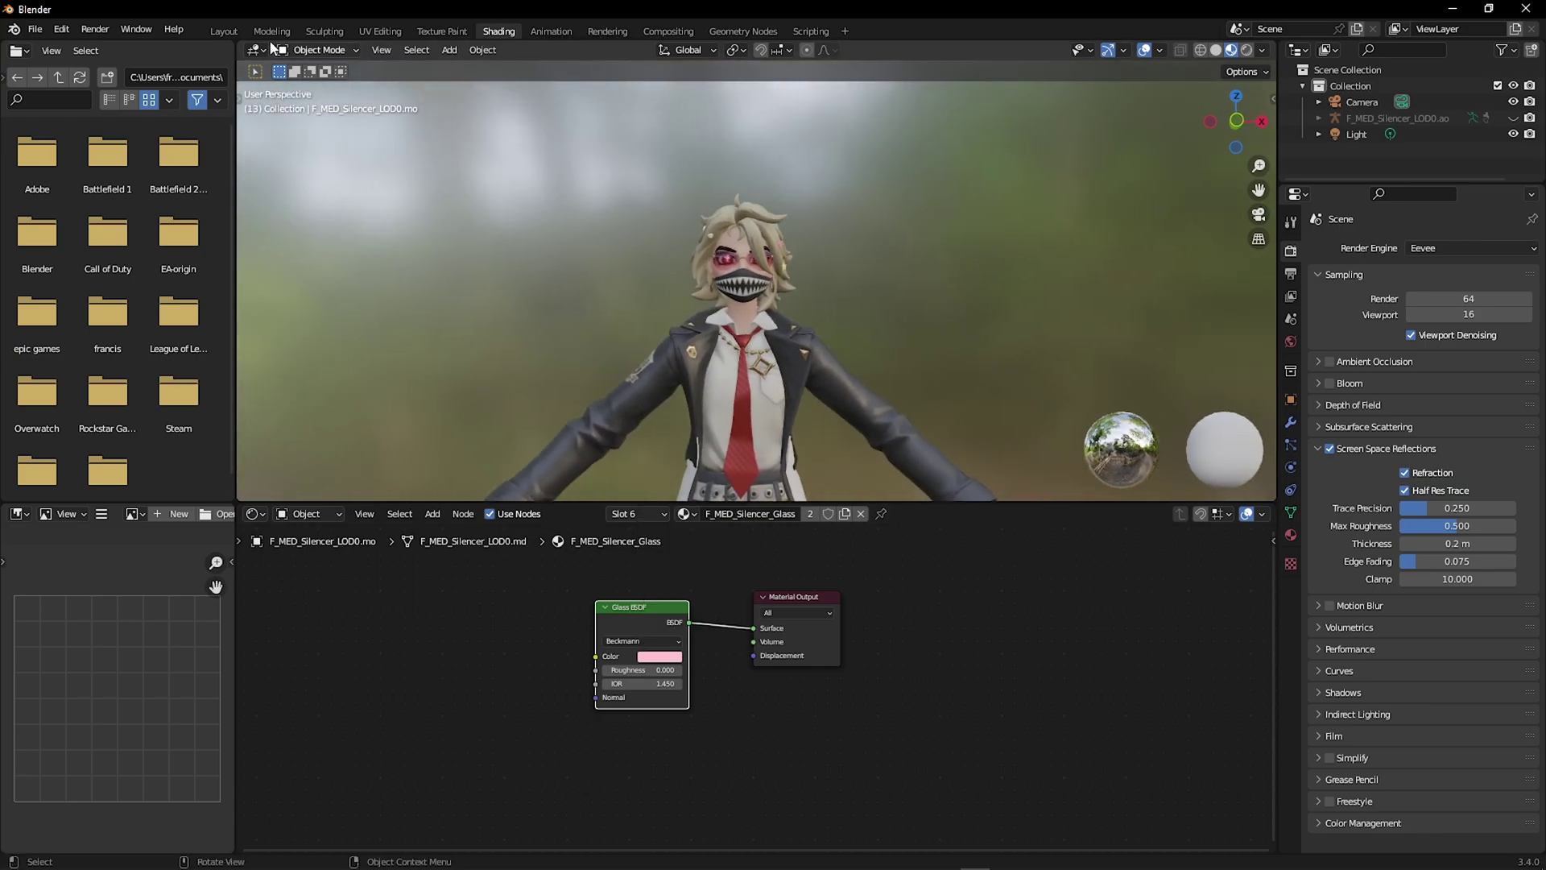
left_click(224, 30)
Put the character mesh in Edit Mode with face select, zoomed in on the white torso patch.
middle_click_drag(684, 572, 594, 567)
scroll(703, 498, "up", 1)
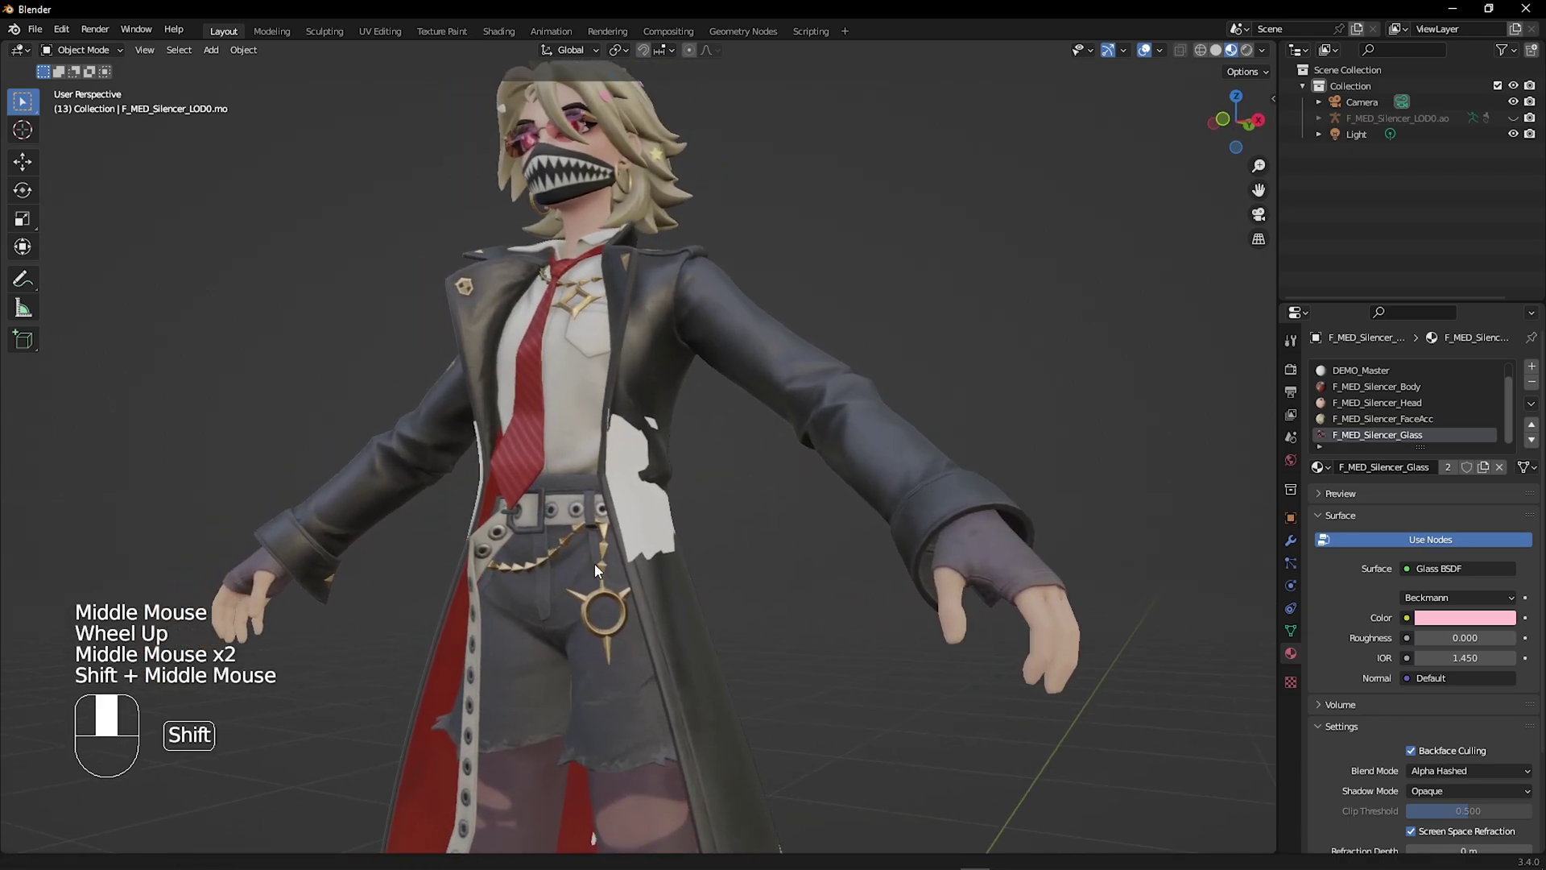
left_click(641, 489)
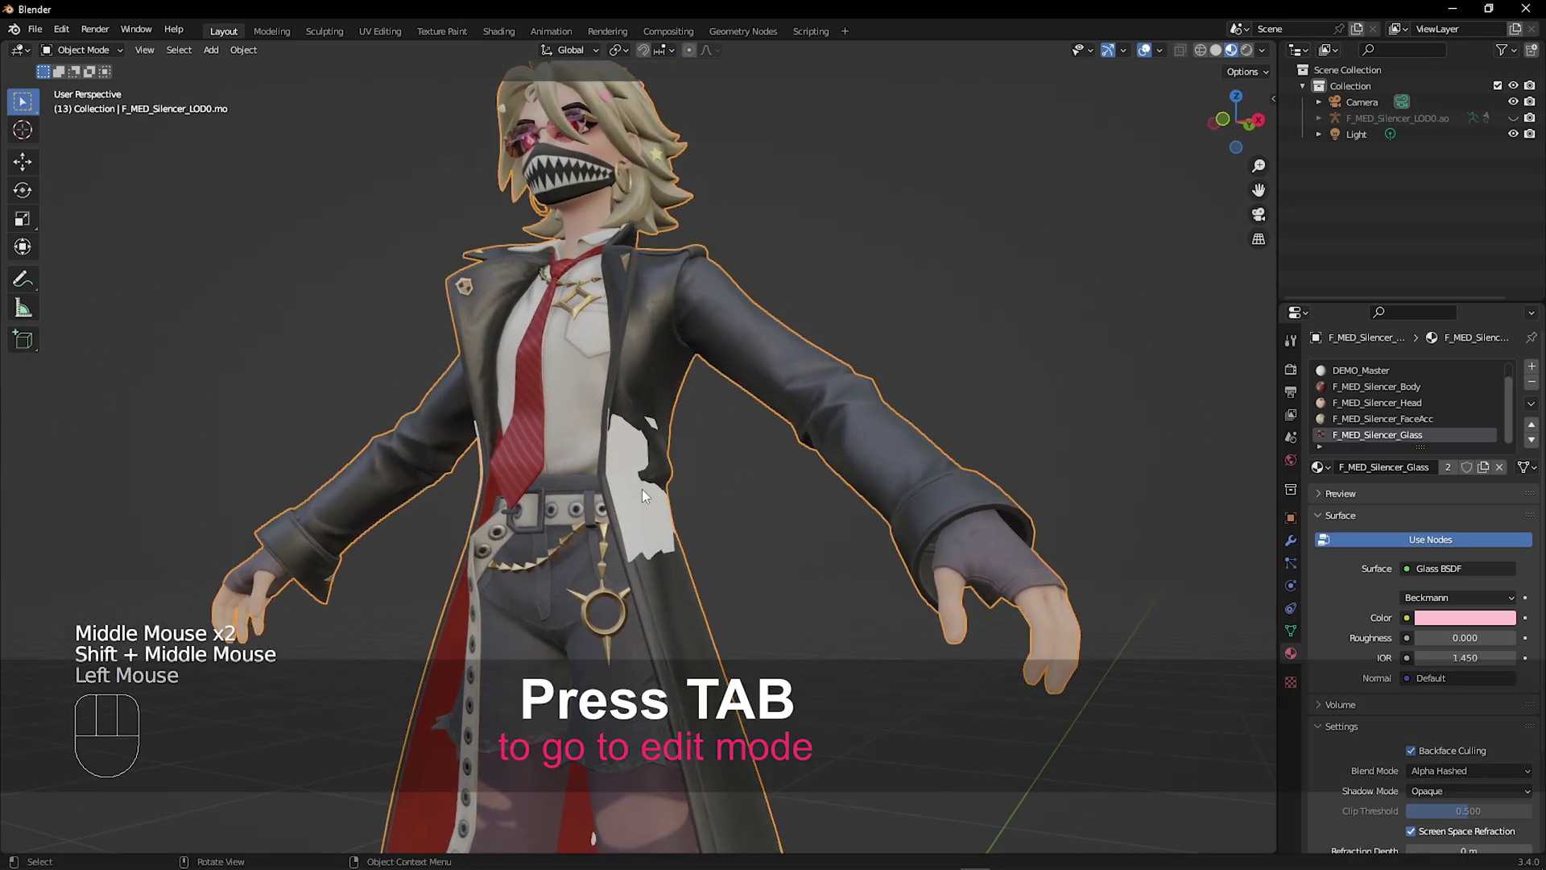
key("Tab")
left_click(726, 481)
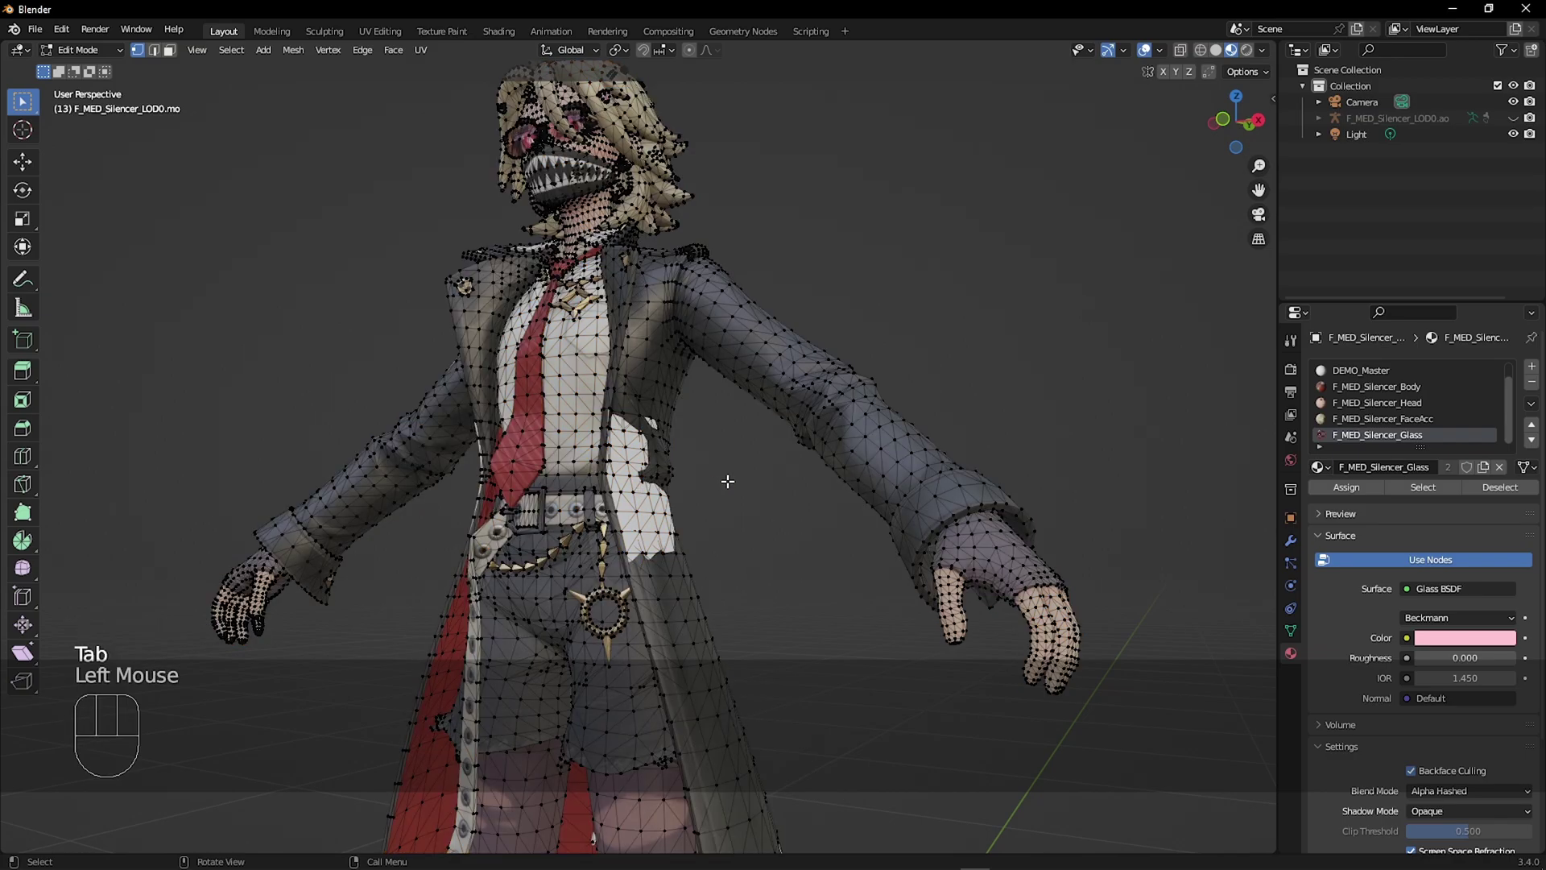
key("3")
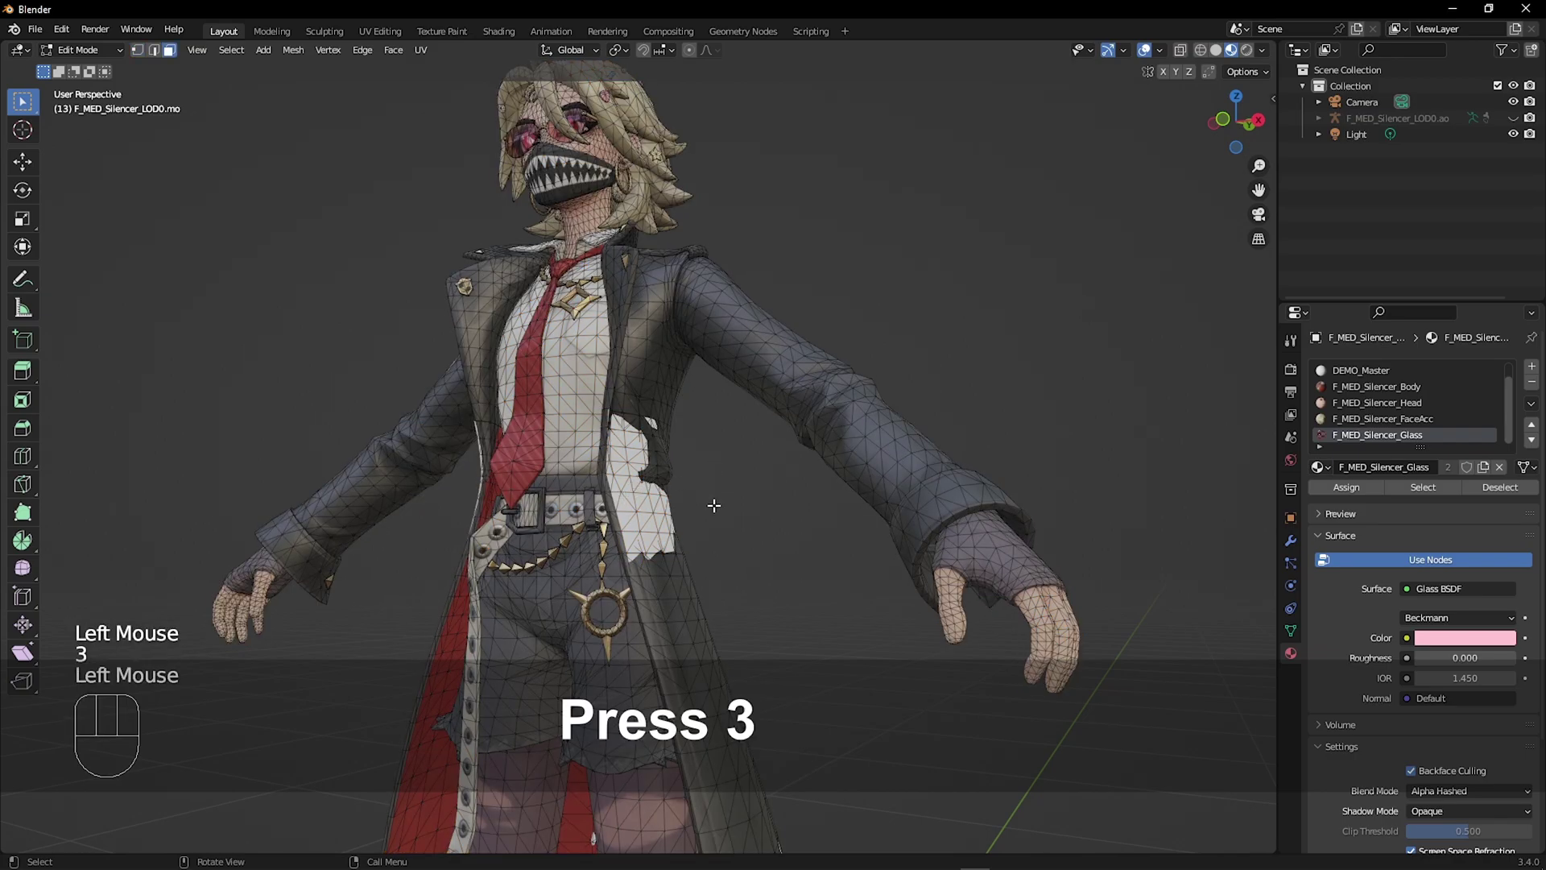
middle_click_drag(713, 505, 534, 562)
scroll(645, 509, "up", 3)
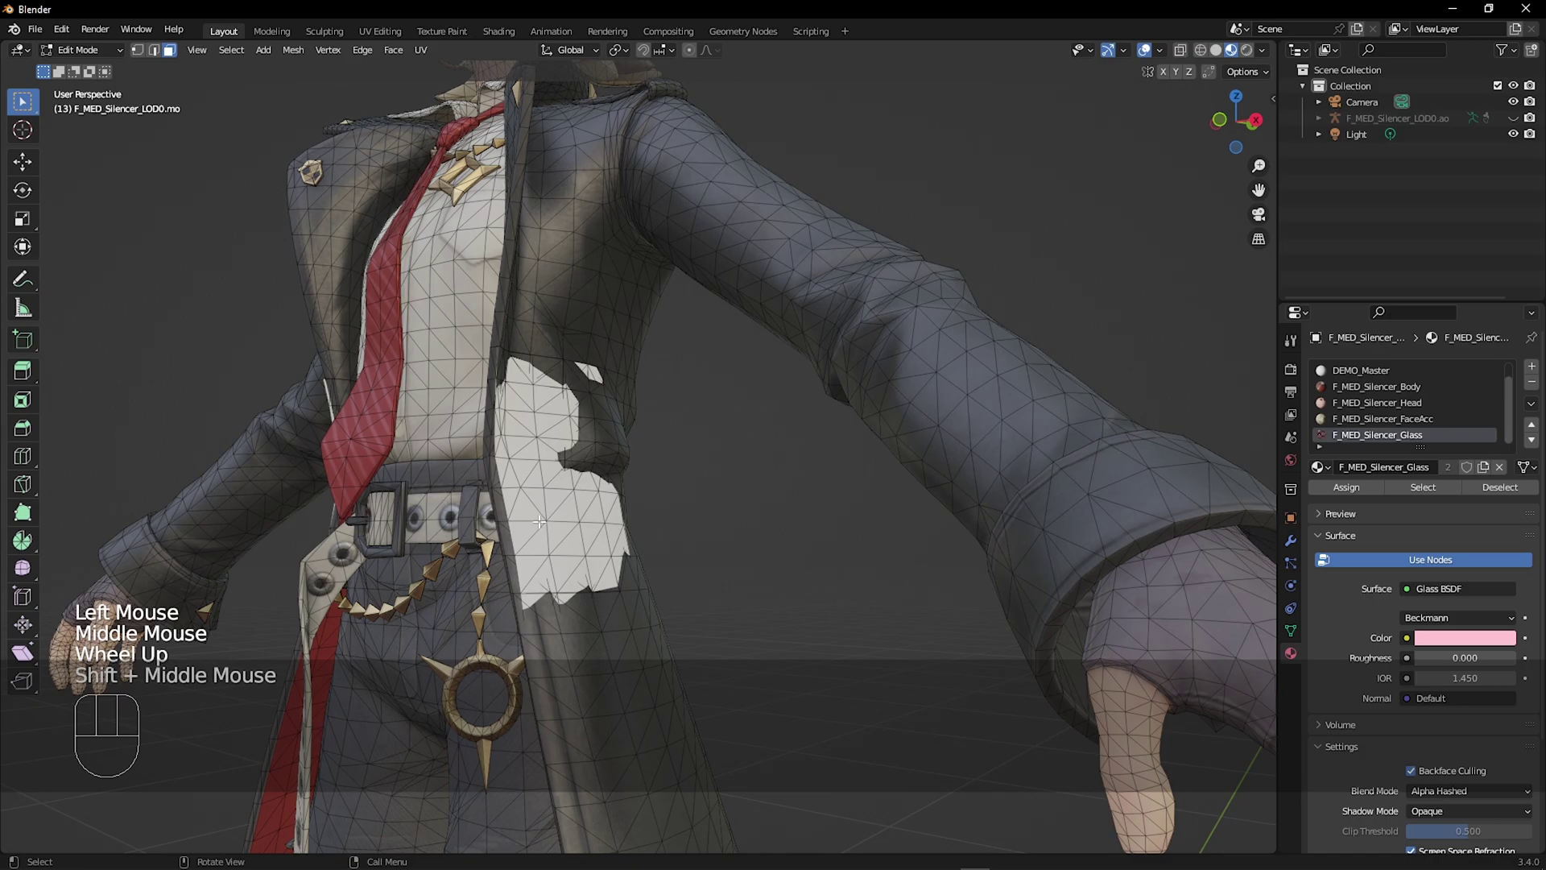
Circle-select the white faces beside the coat and grow the selection outward.
key("w")
left_click_drag(558, 499, 593, 502)
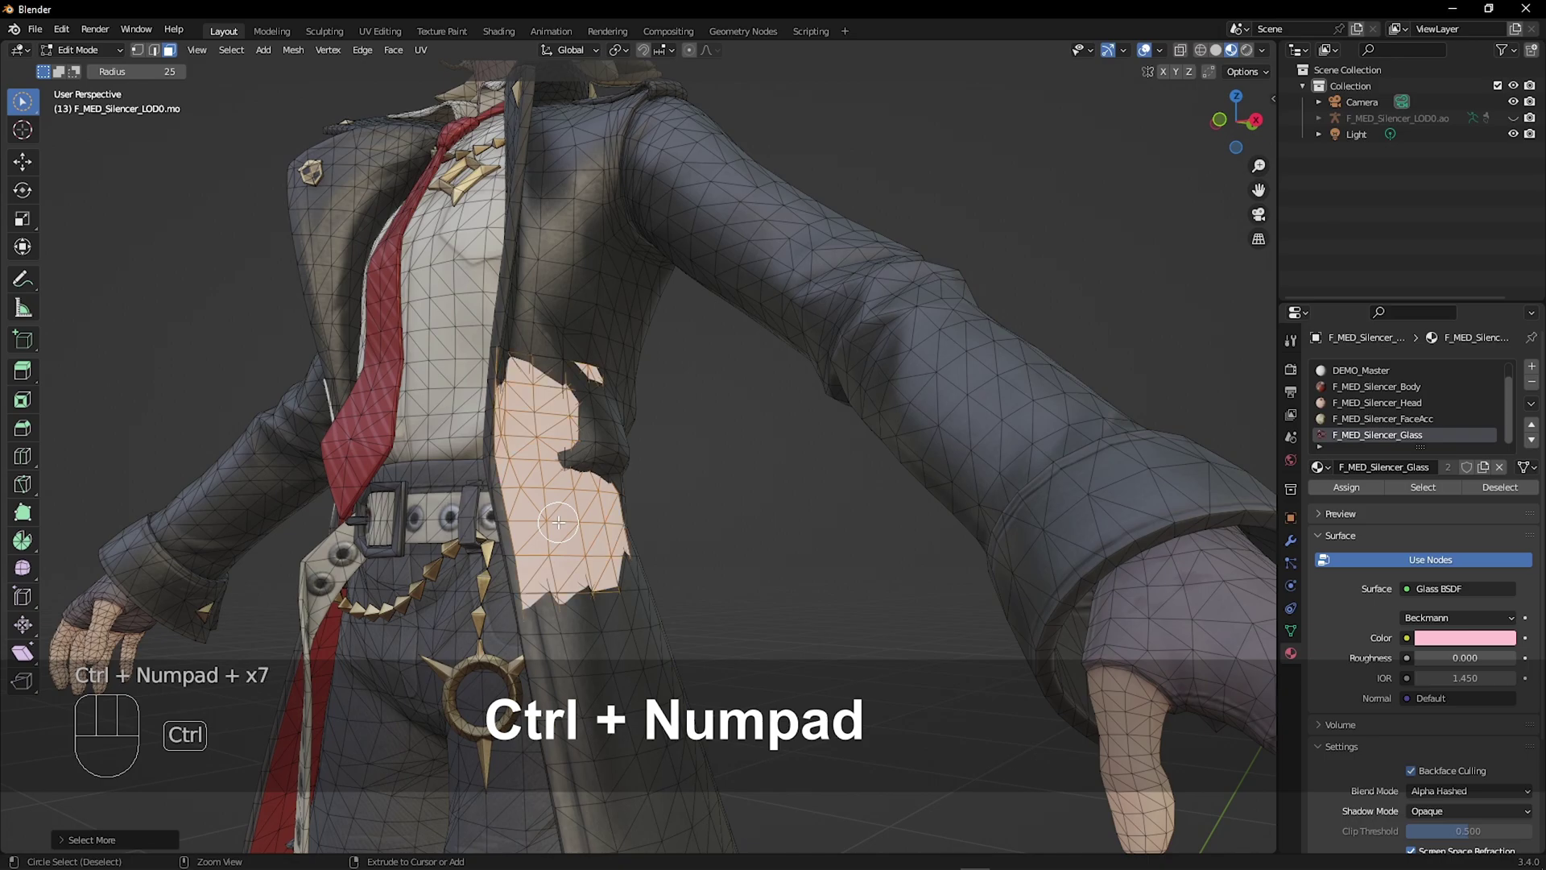
key("ctrl+KP_Add")
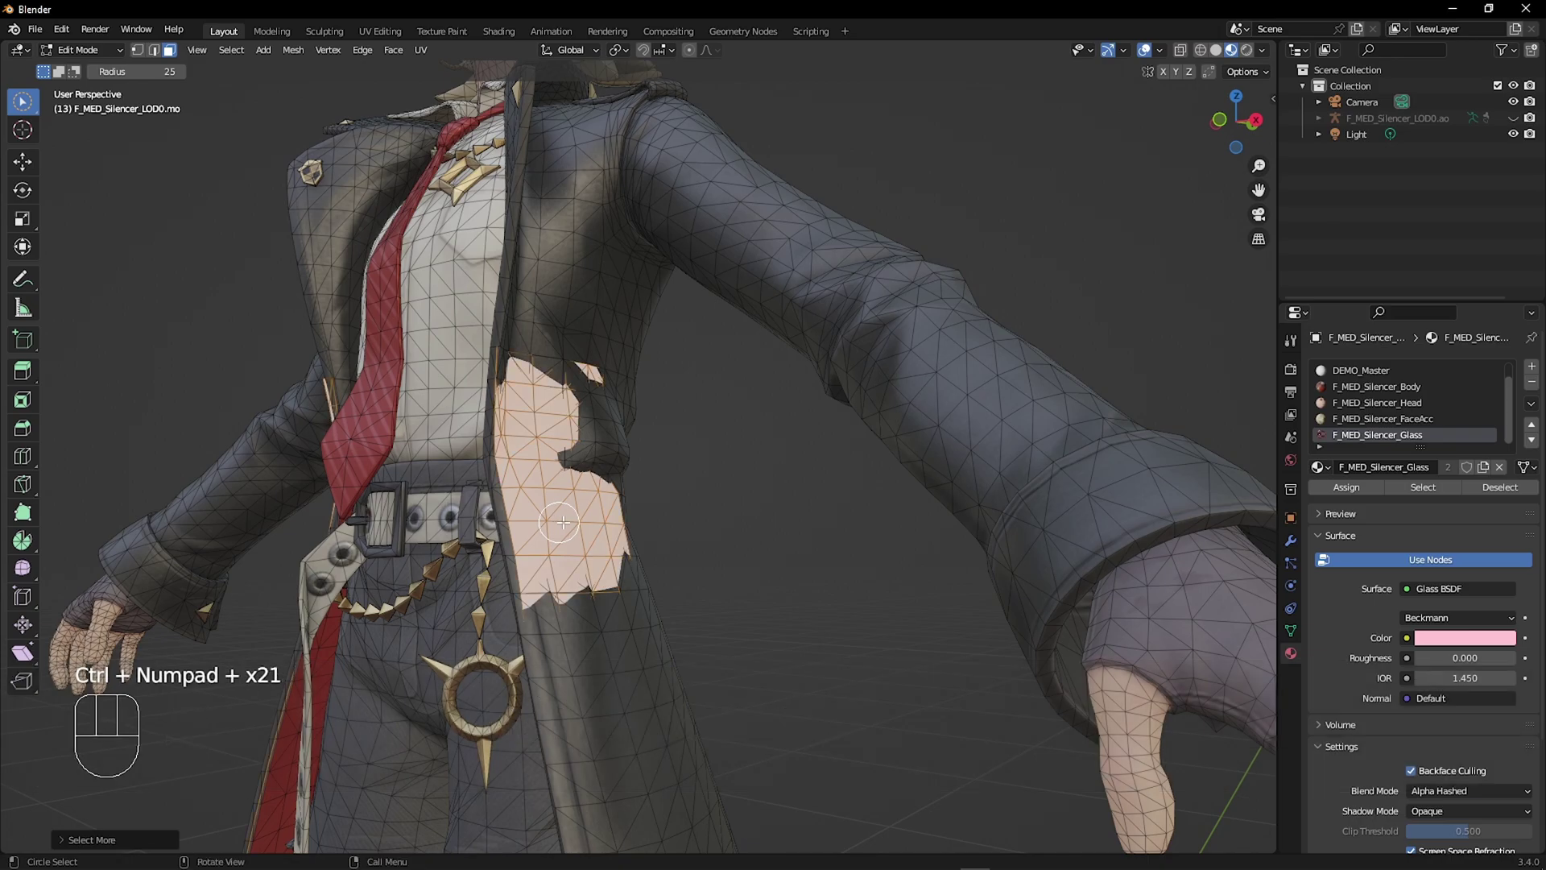
scroll(560, 522, "down", 2)
middle_click_drag(561, 522, 607, 587)
key("g")
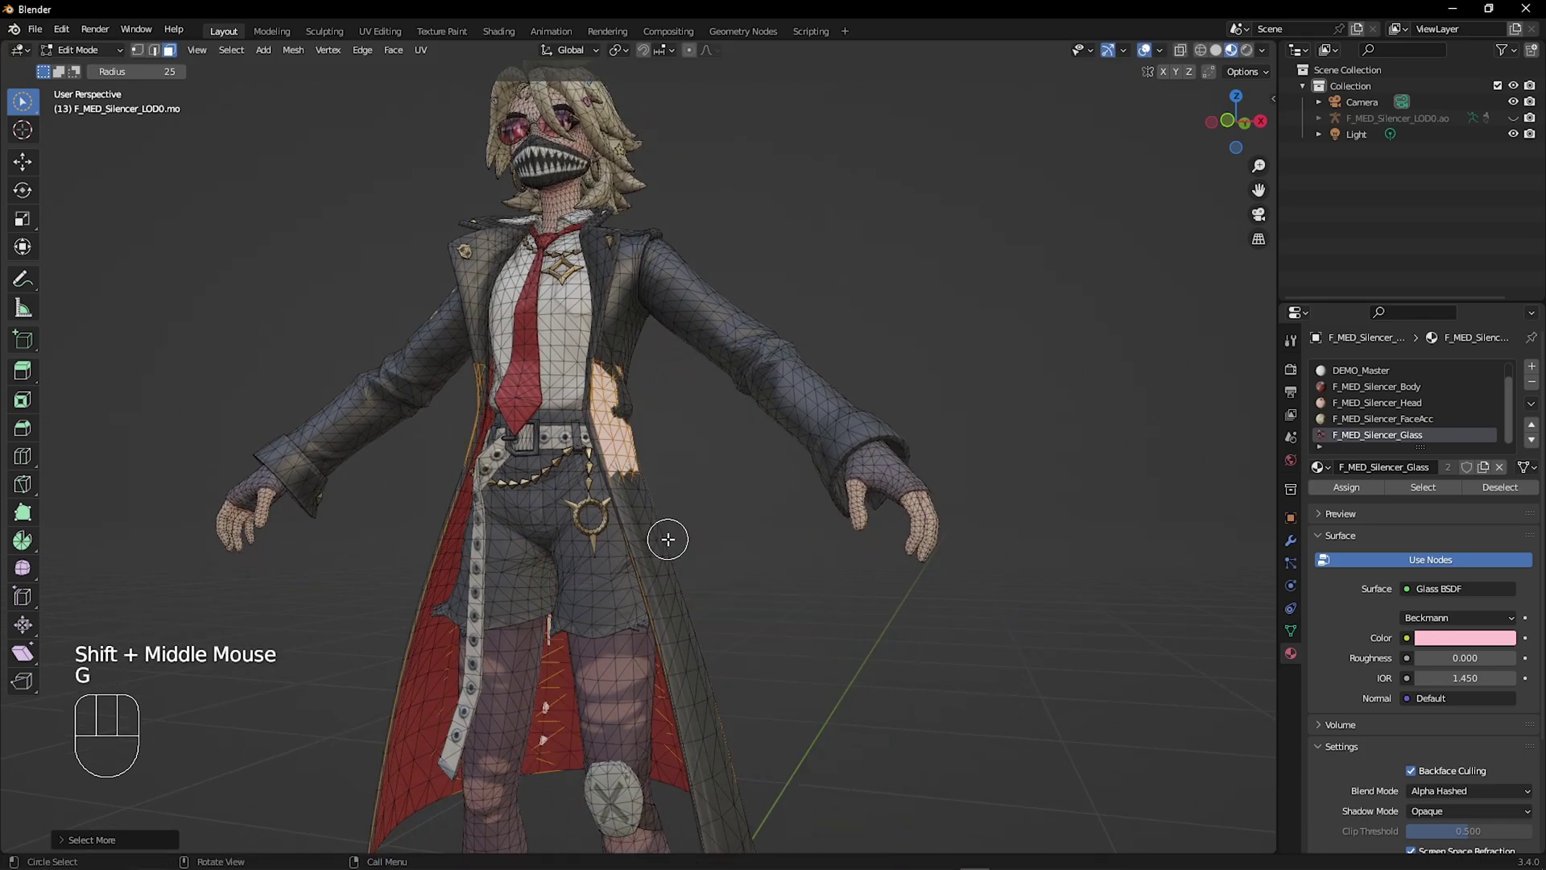
middle_click_drag(667, 539, 678, 539)
Delete the selected vertices and head back toward Object Mode.
key("x")
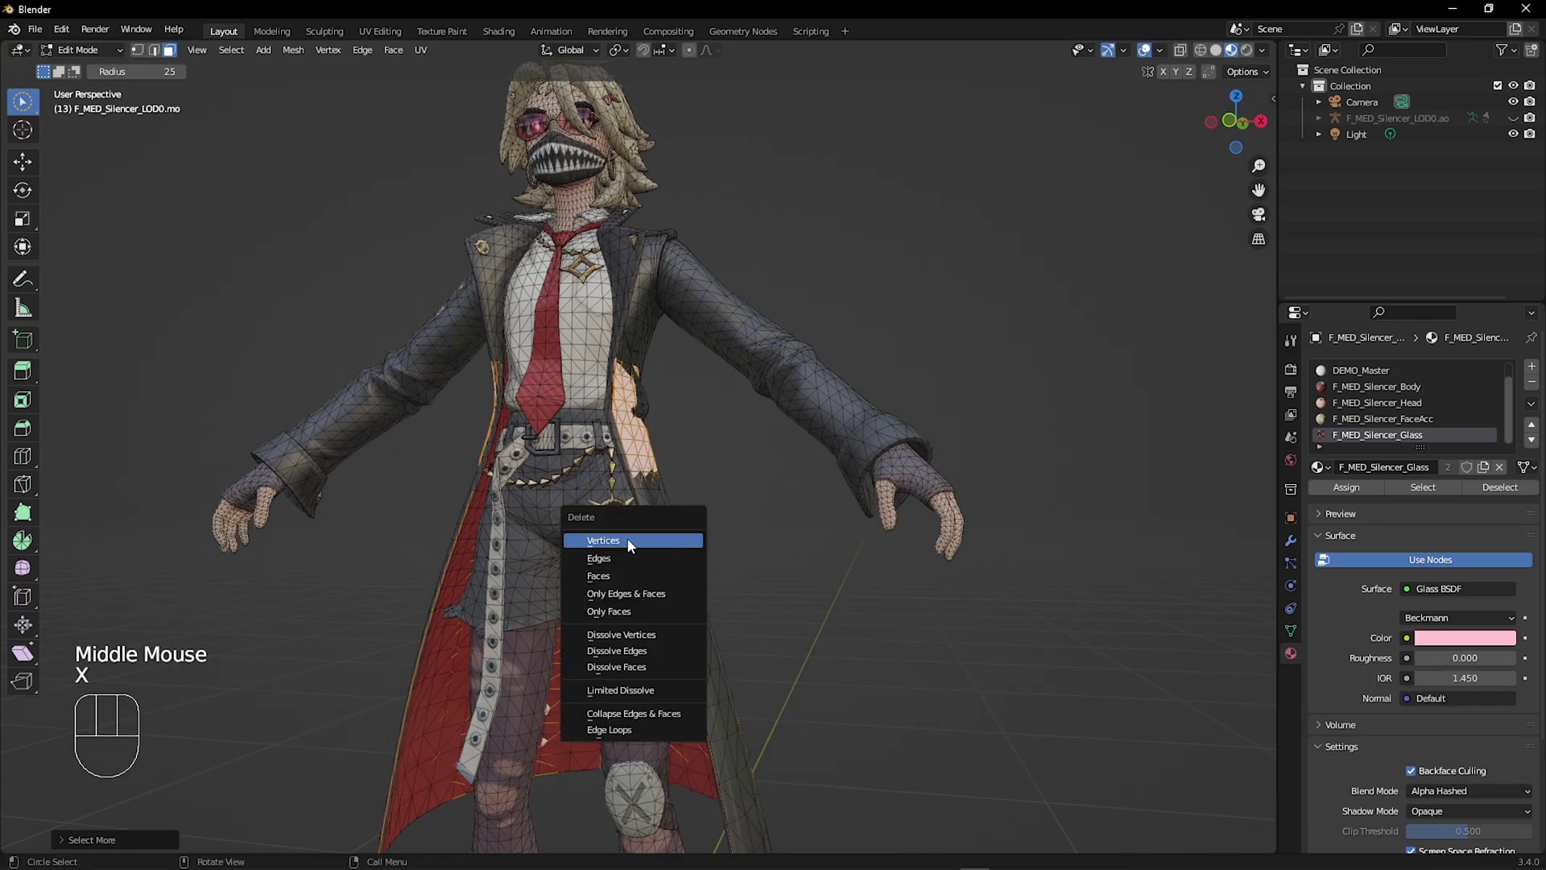
left_click(620, 544)
middle_click_drag(731, 545, 752, 556)
key("ctrl+Tab")
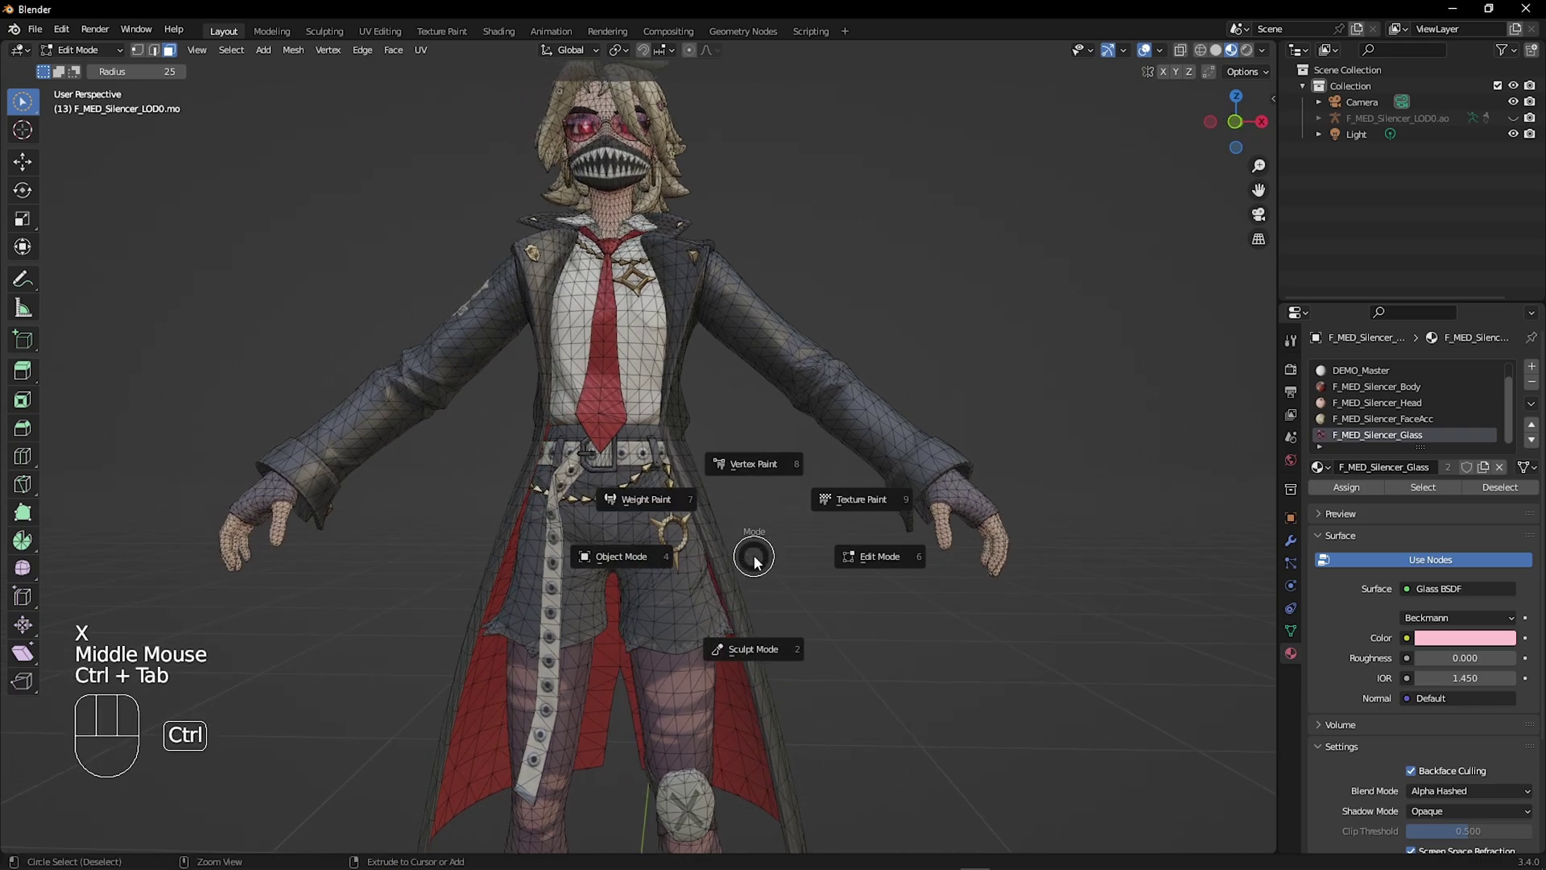
Return to Object Mode and unhide the armature and other hidden objects with Alt+H.
left_click(624, 556)
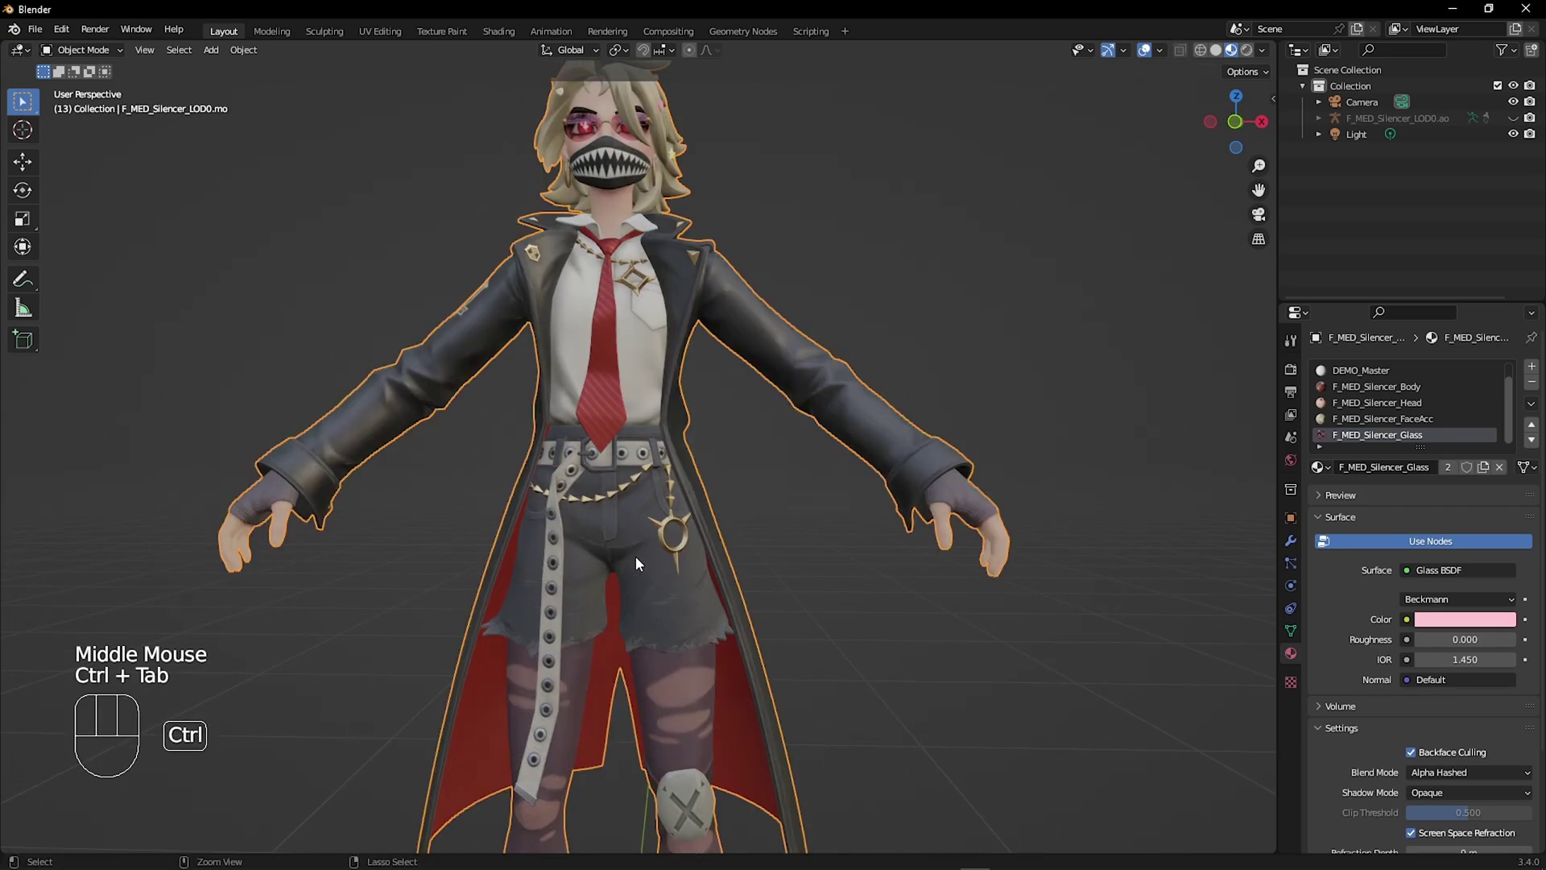
middle_click_drag(636, 556, 603, 376)
left_click(752, 271)
middle_click_drag(751, 270, 673, 377, "shift")
scroll(709, 338, "up", 2)
key("alt+h")
scroll(706, 451, "down", 2)
Inspect the rig from above and the side, moving the hand IK bone outward.
left_click(705, 451)
scroll(636, 415, "up", 2)
left_click(673, 377)
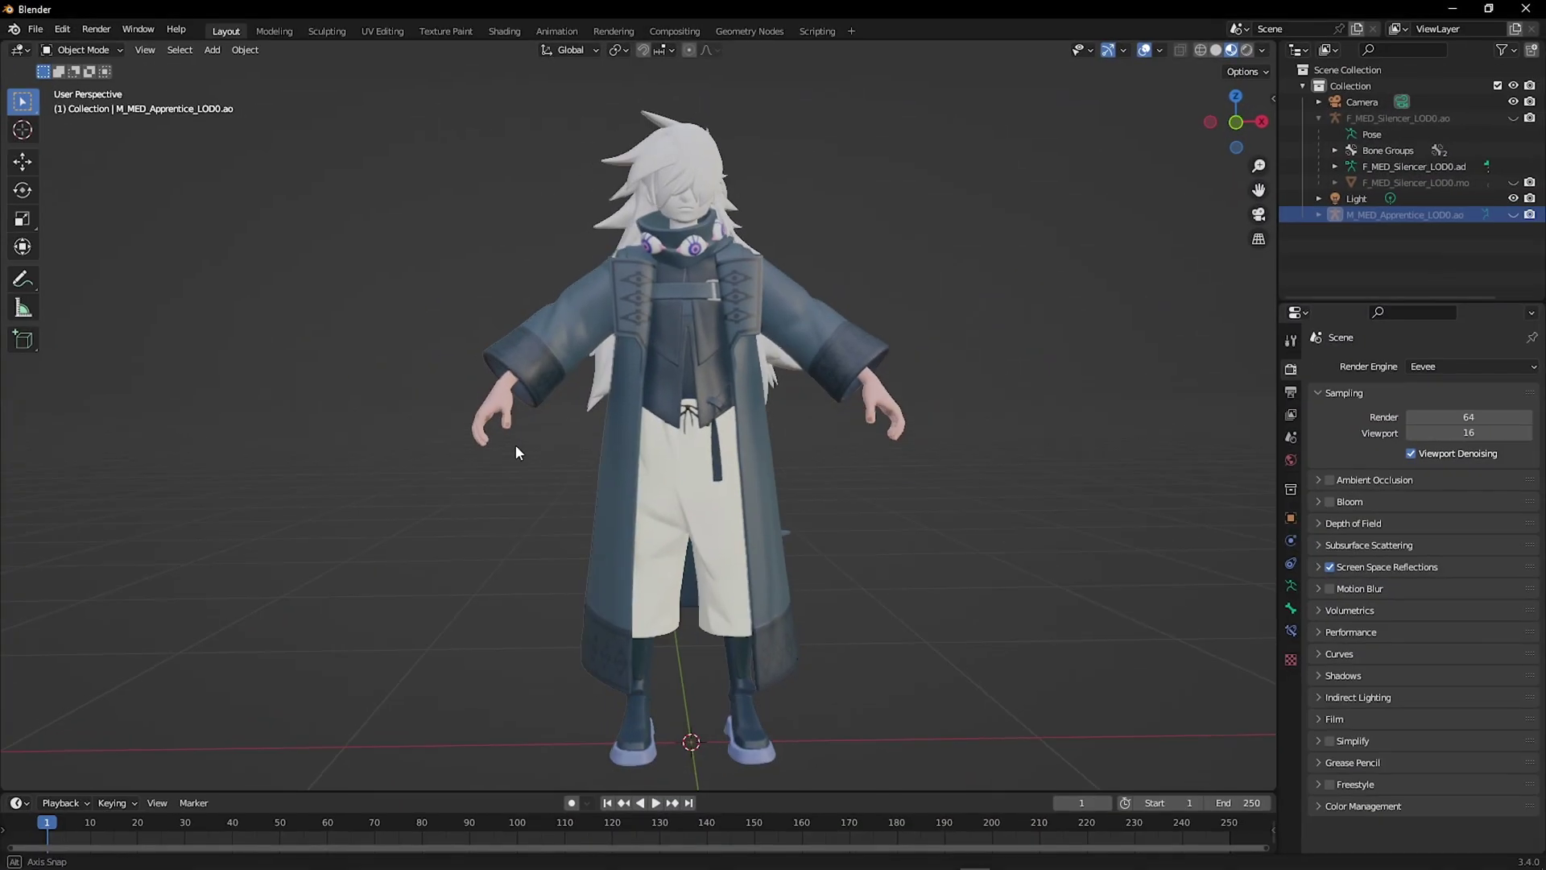
middle_click_drag(506, 435, 538, 392)
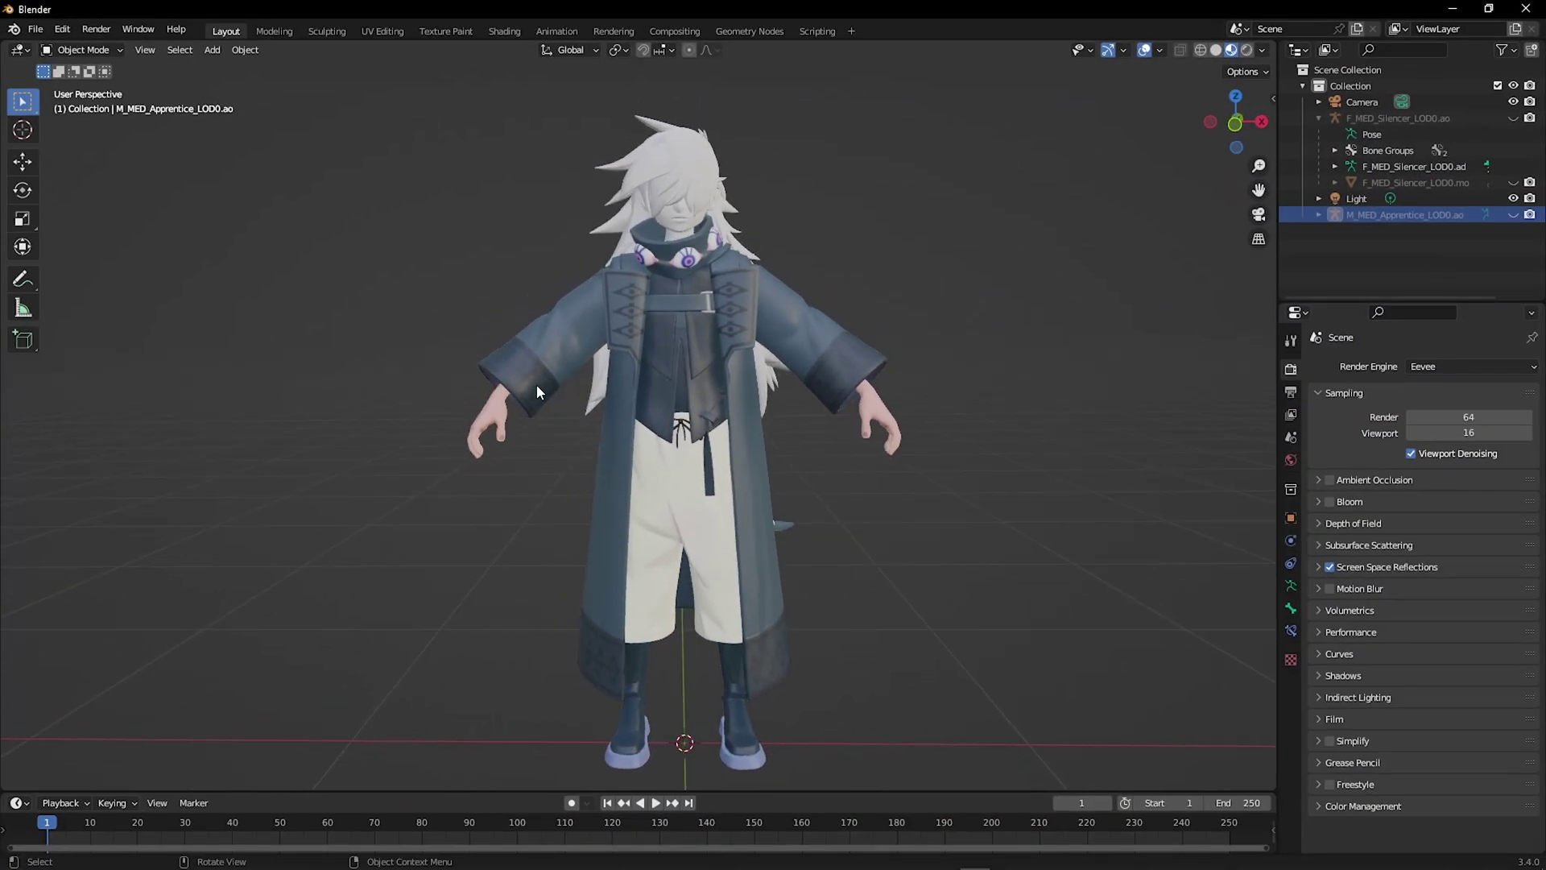
scroll(658, 144, "up", 1)
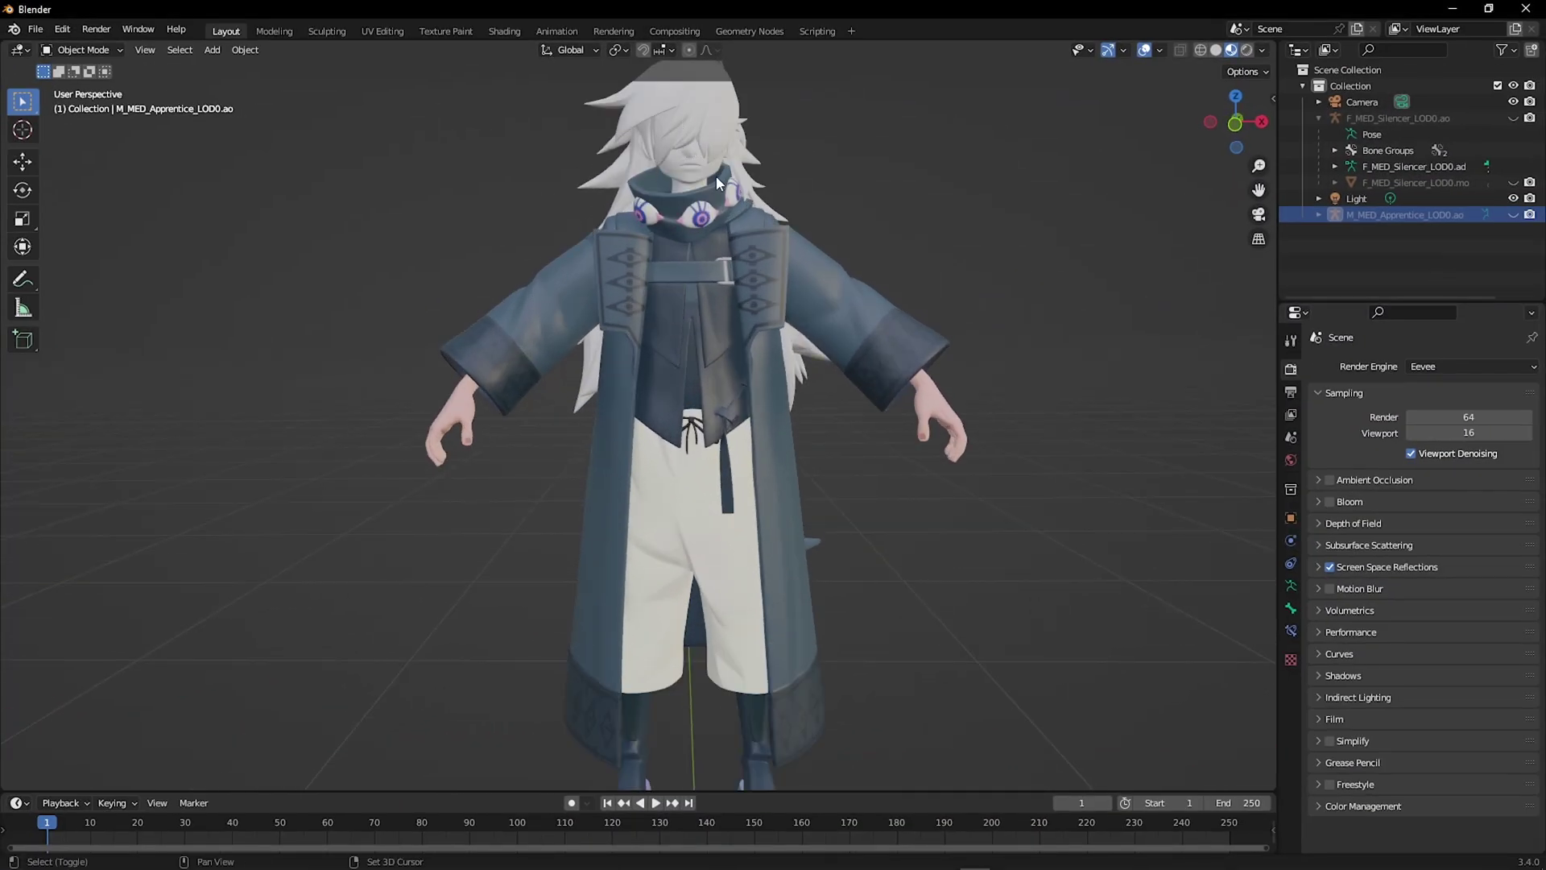
middle_click_drag(717, 175, 712, 273, "shift")
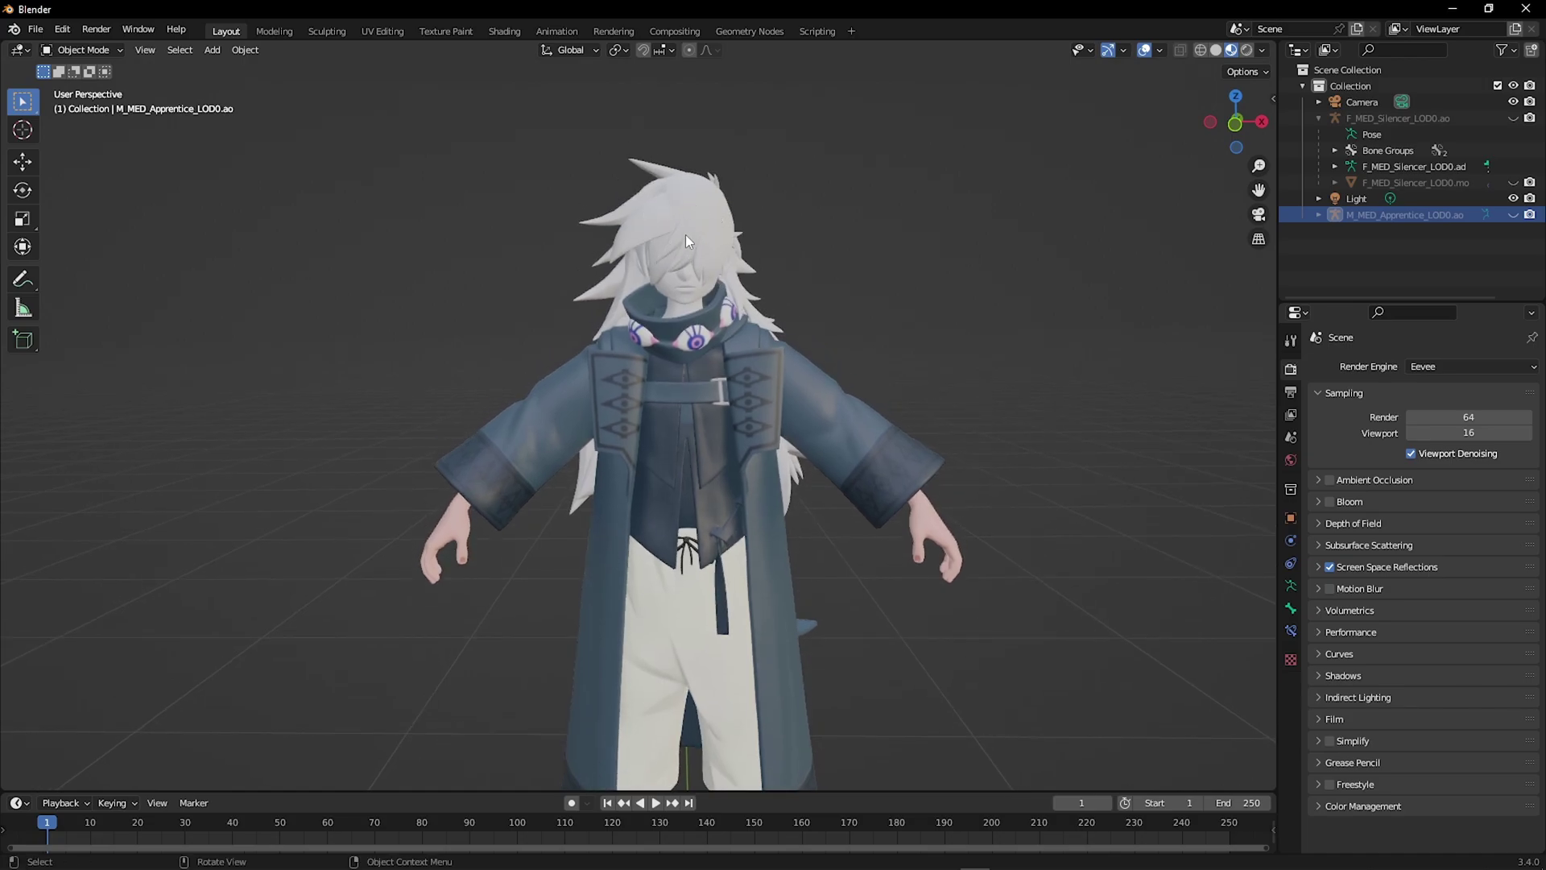
middle_click_drag(673, 578, 651, 435, "shift")
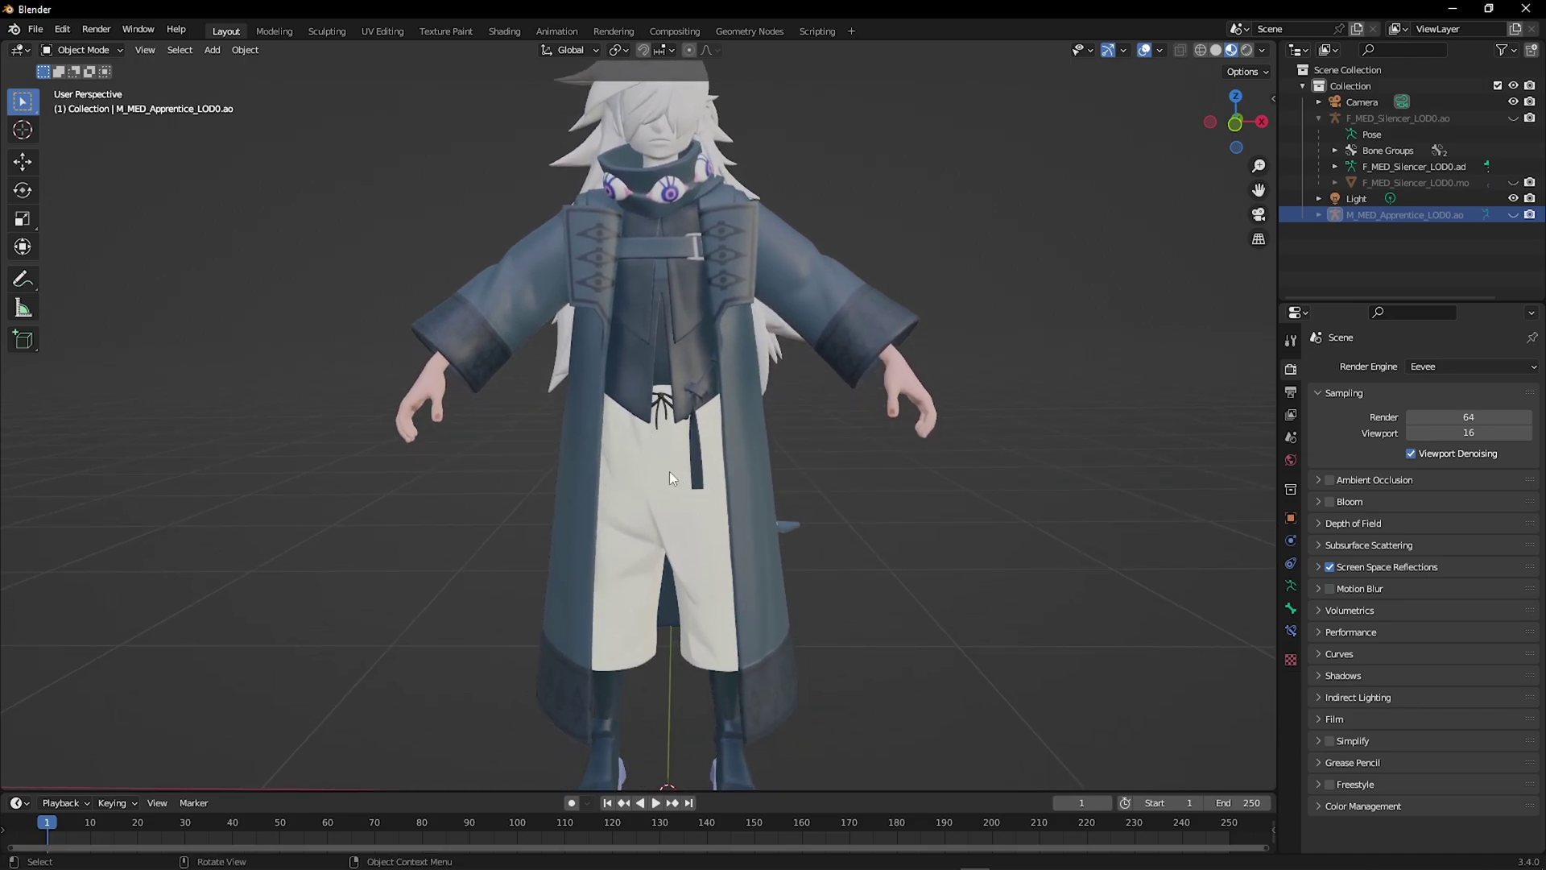
middle_click_drag(642, 354, 733, 447)
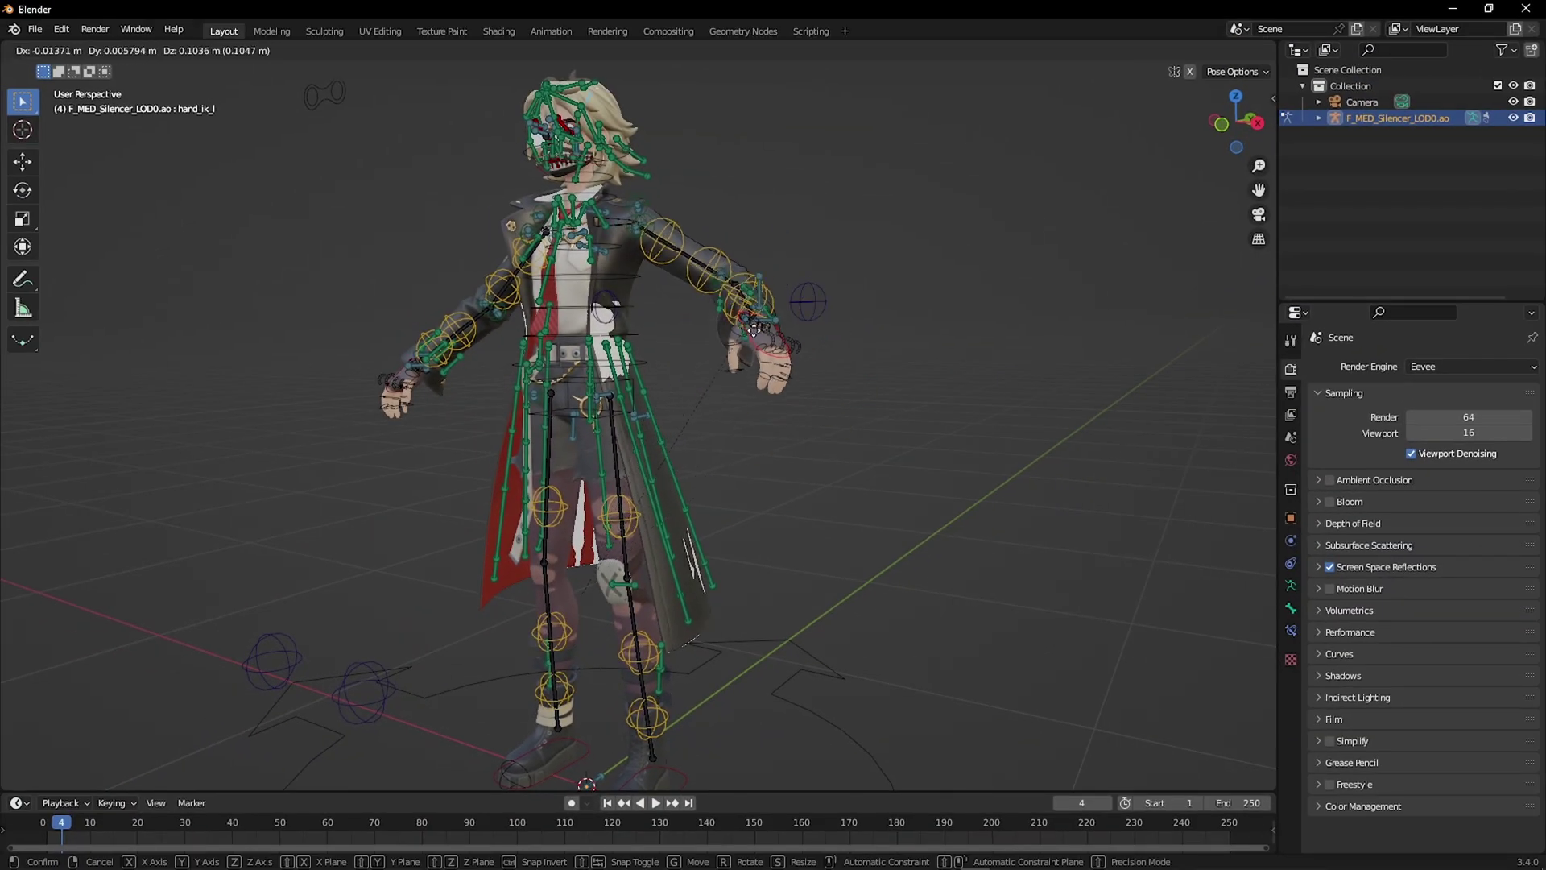
left_click(773, 396)
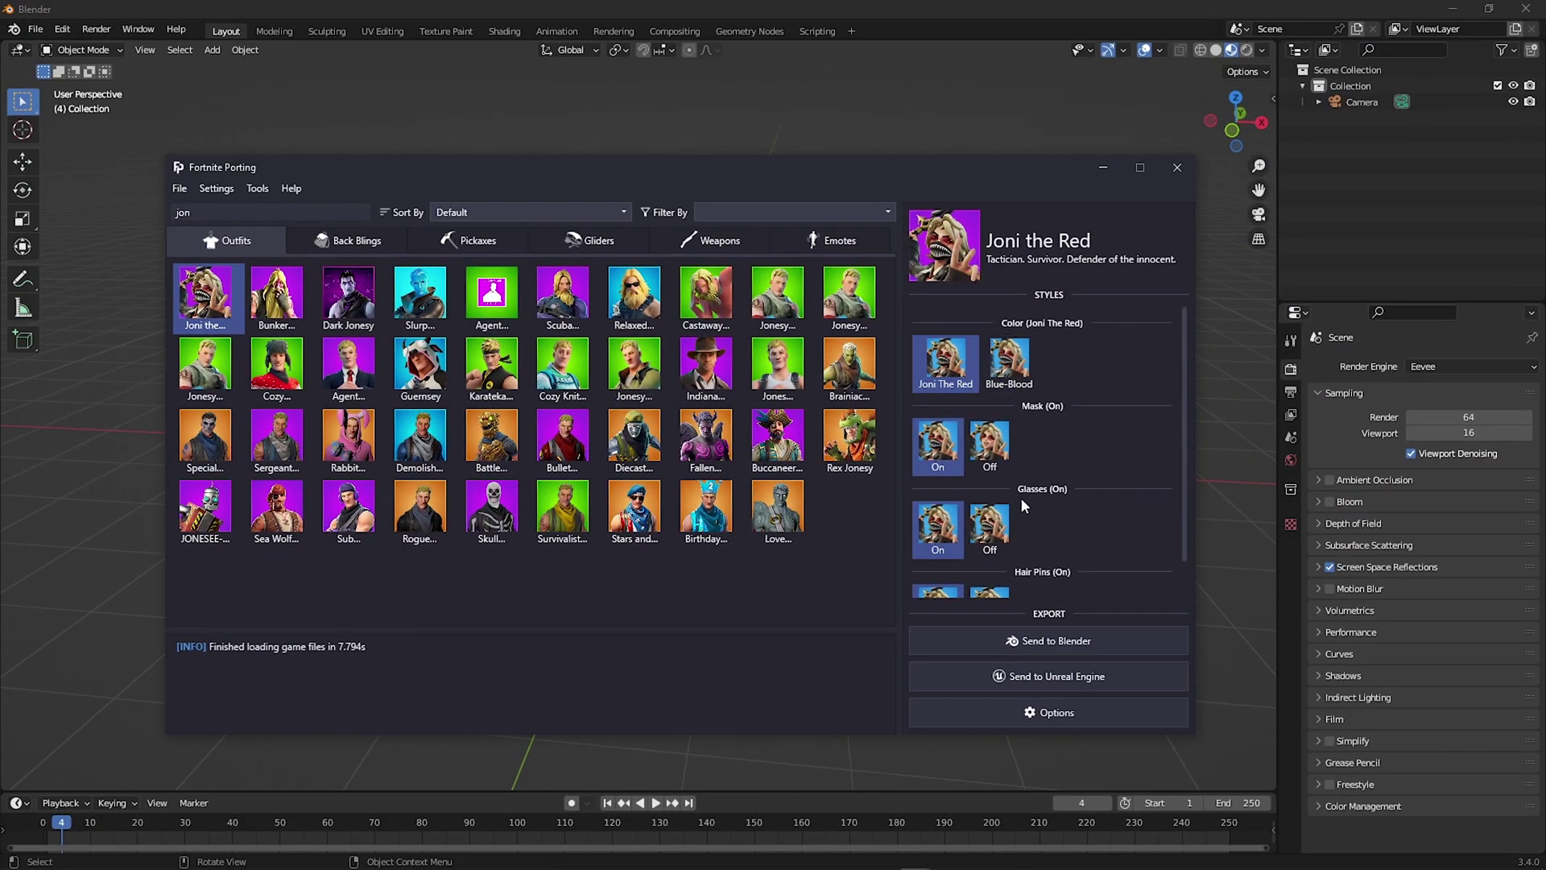
Set Rigging to Tasty™ Rig in the import options and send Joni the Red to Blender.
left_click(1032, 715)
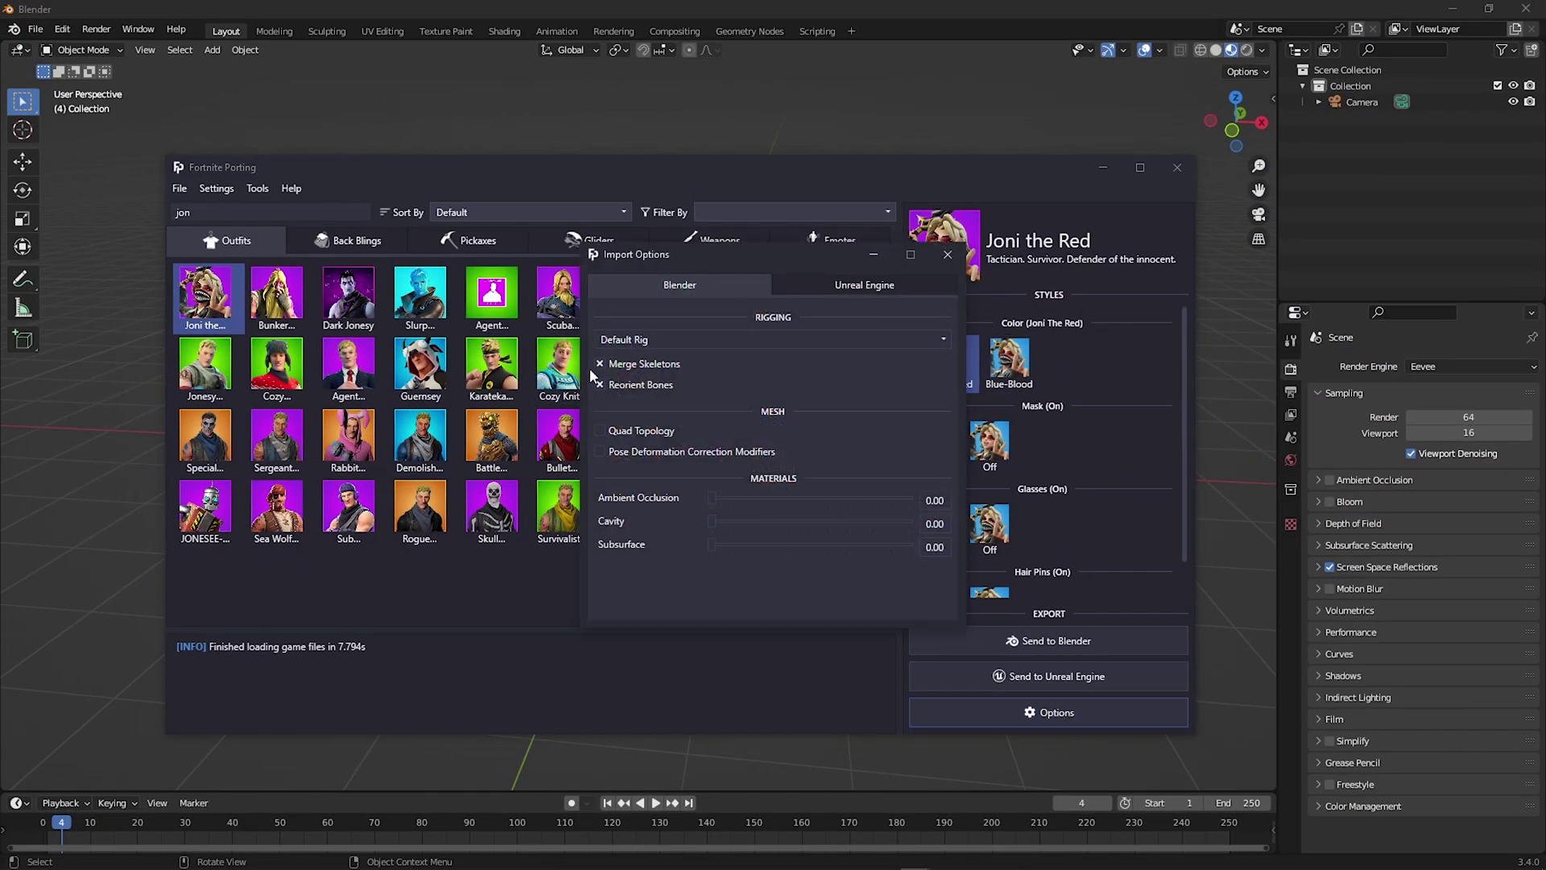
left_click(660, 341)
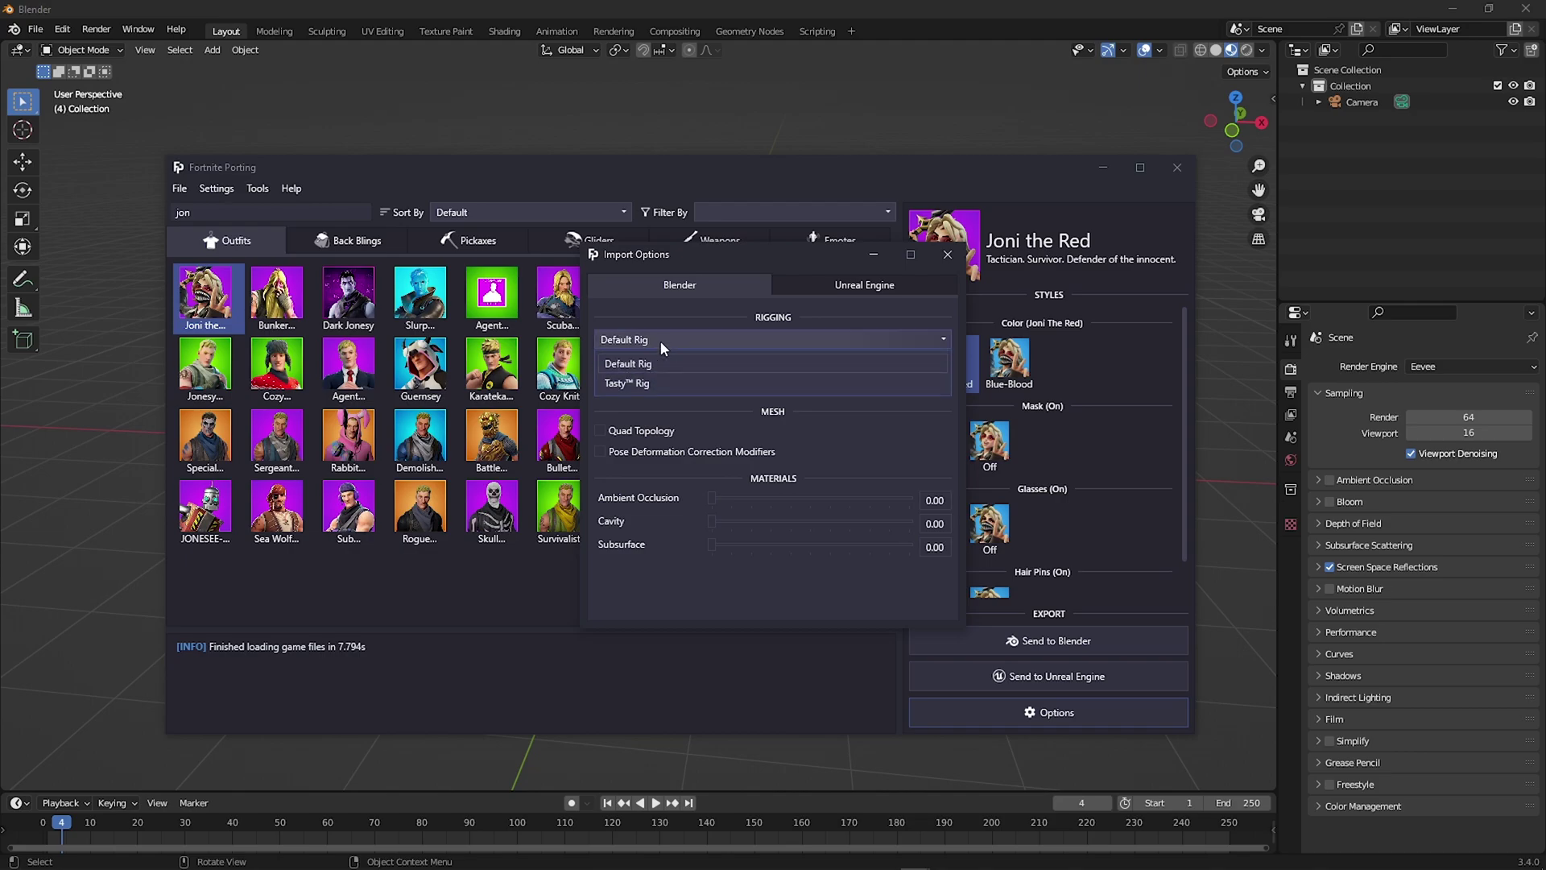
left_click(618, 382)
left_click(947, 255)
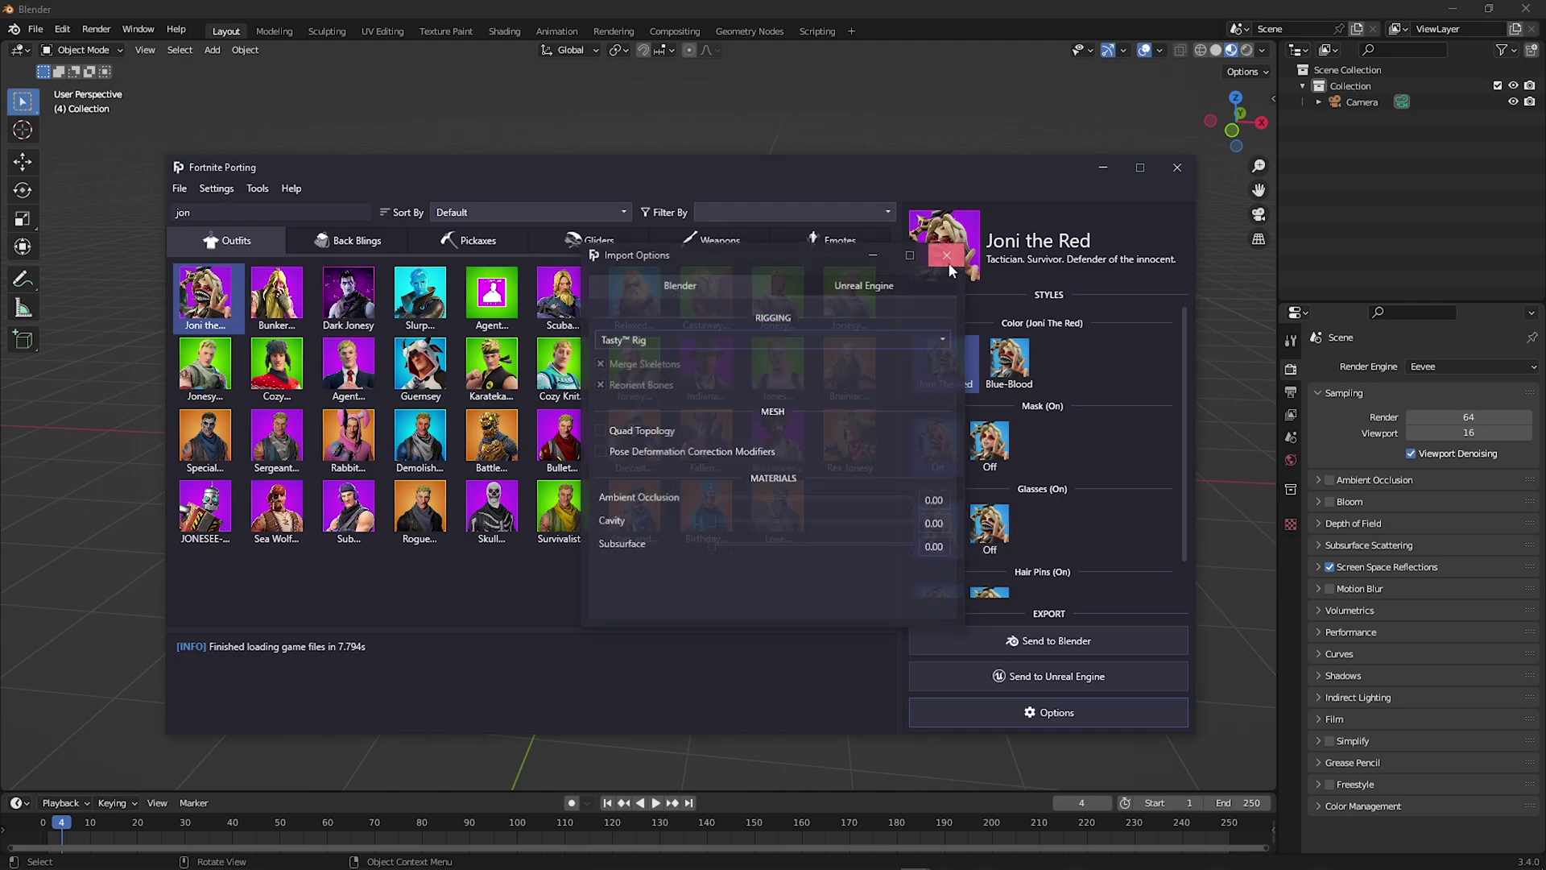
left_click(1028, 642)
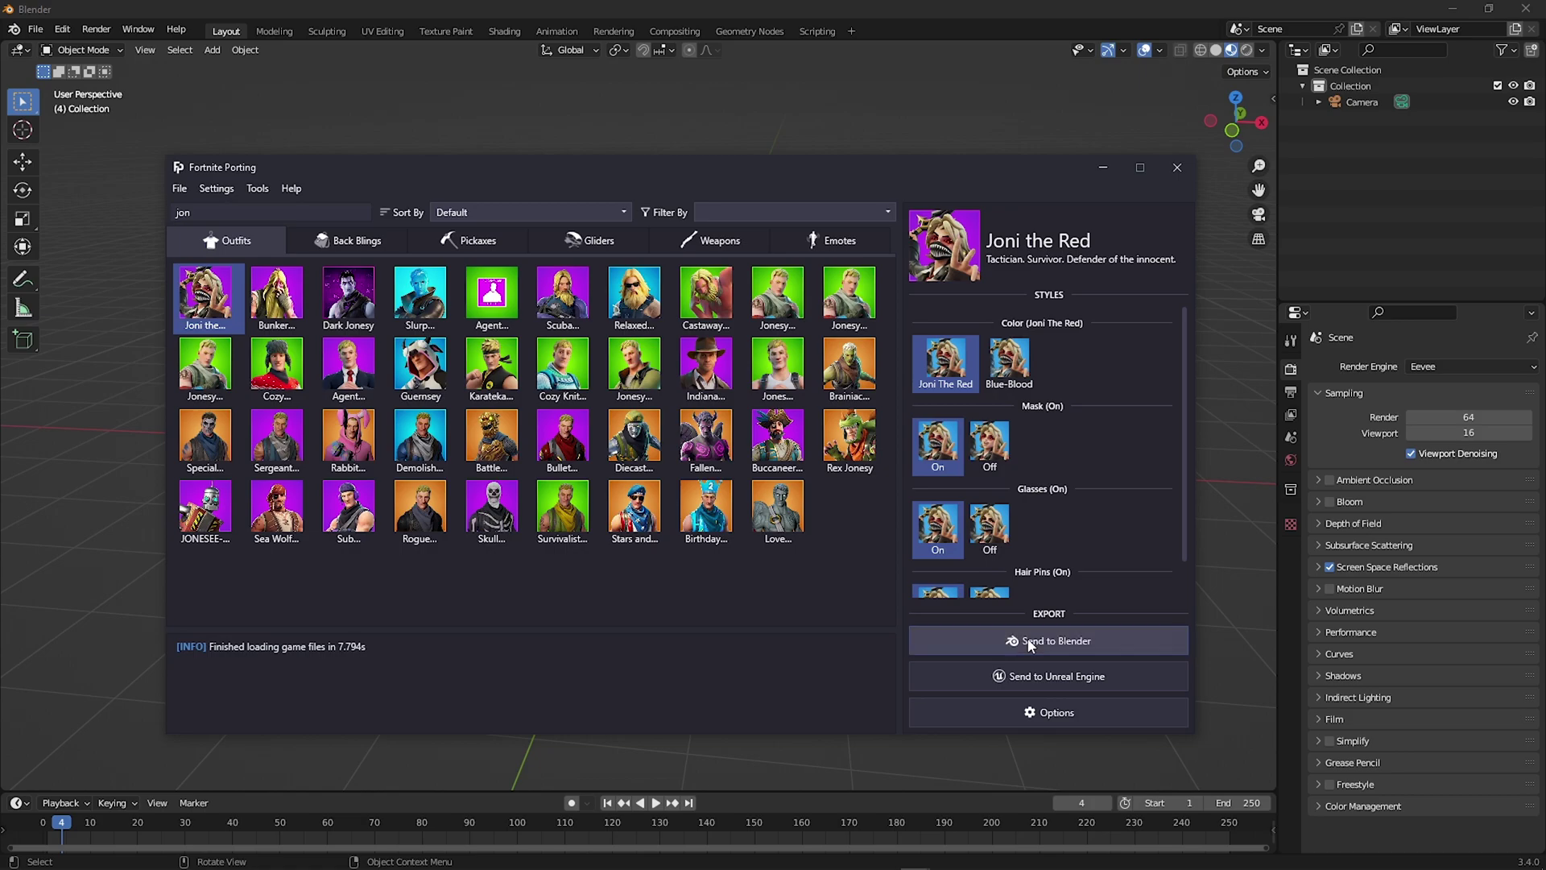
In Blender, select the imported armature, enter Pose Mode and pick an upper-arm twist bone.
left_click(89, 477)
scroll(674, 245, "up", 6)
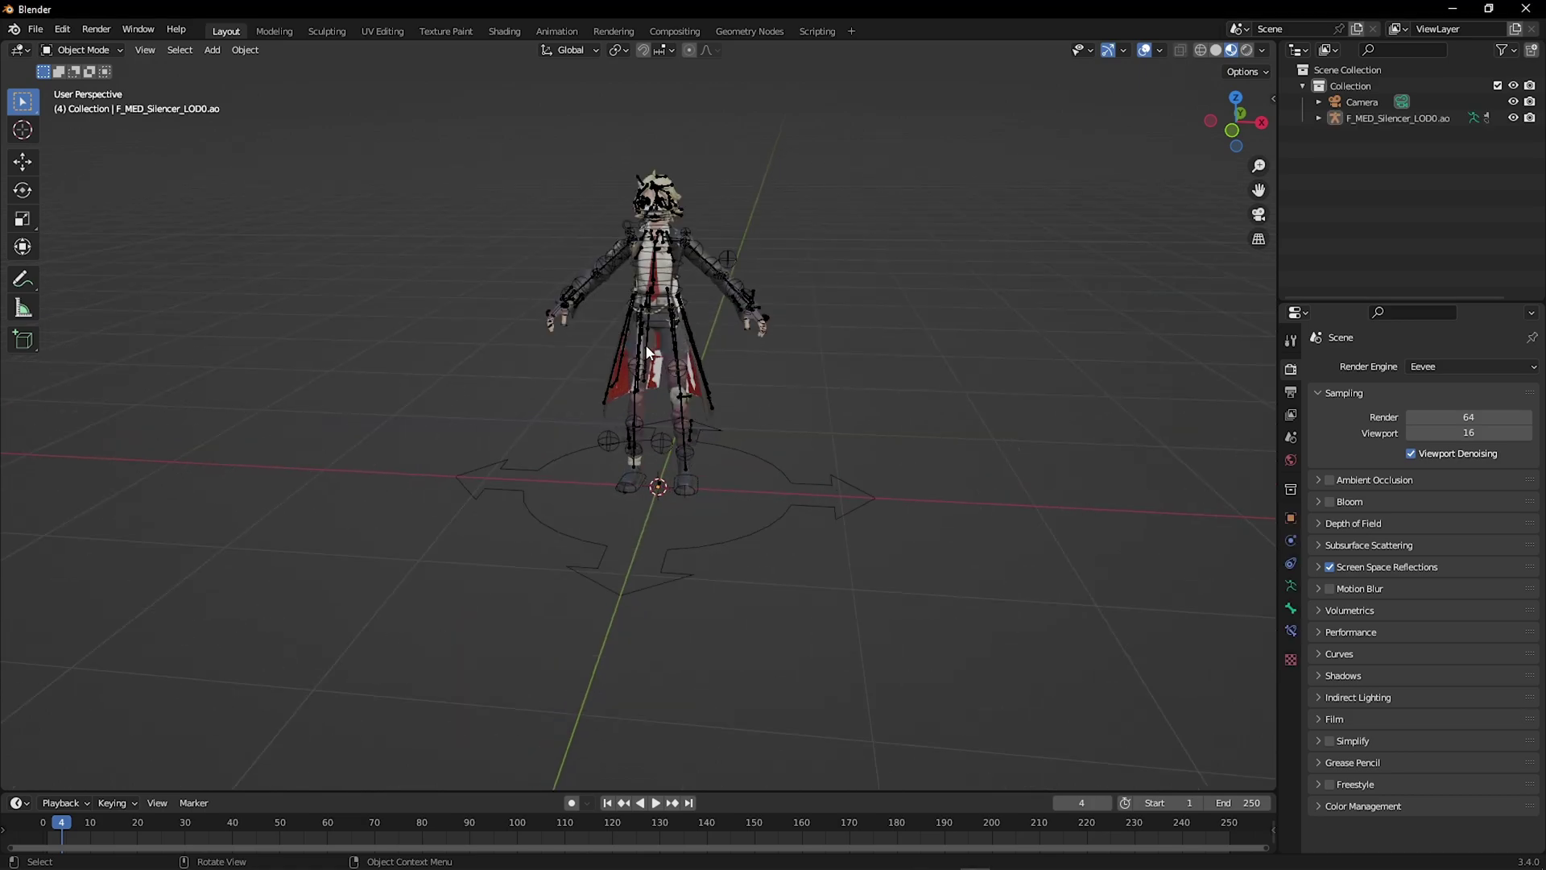
middle_click_drag(674, 244, 683, 417, "shift")
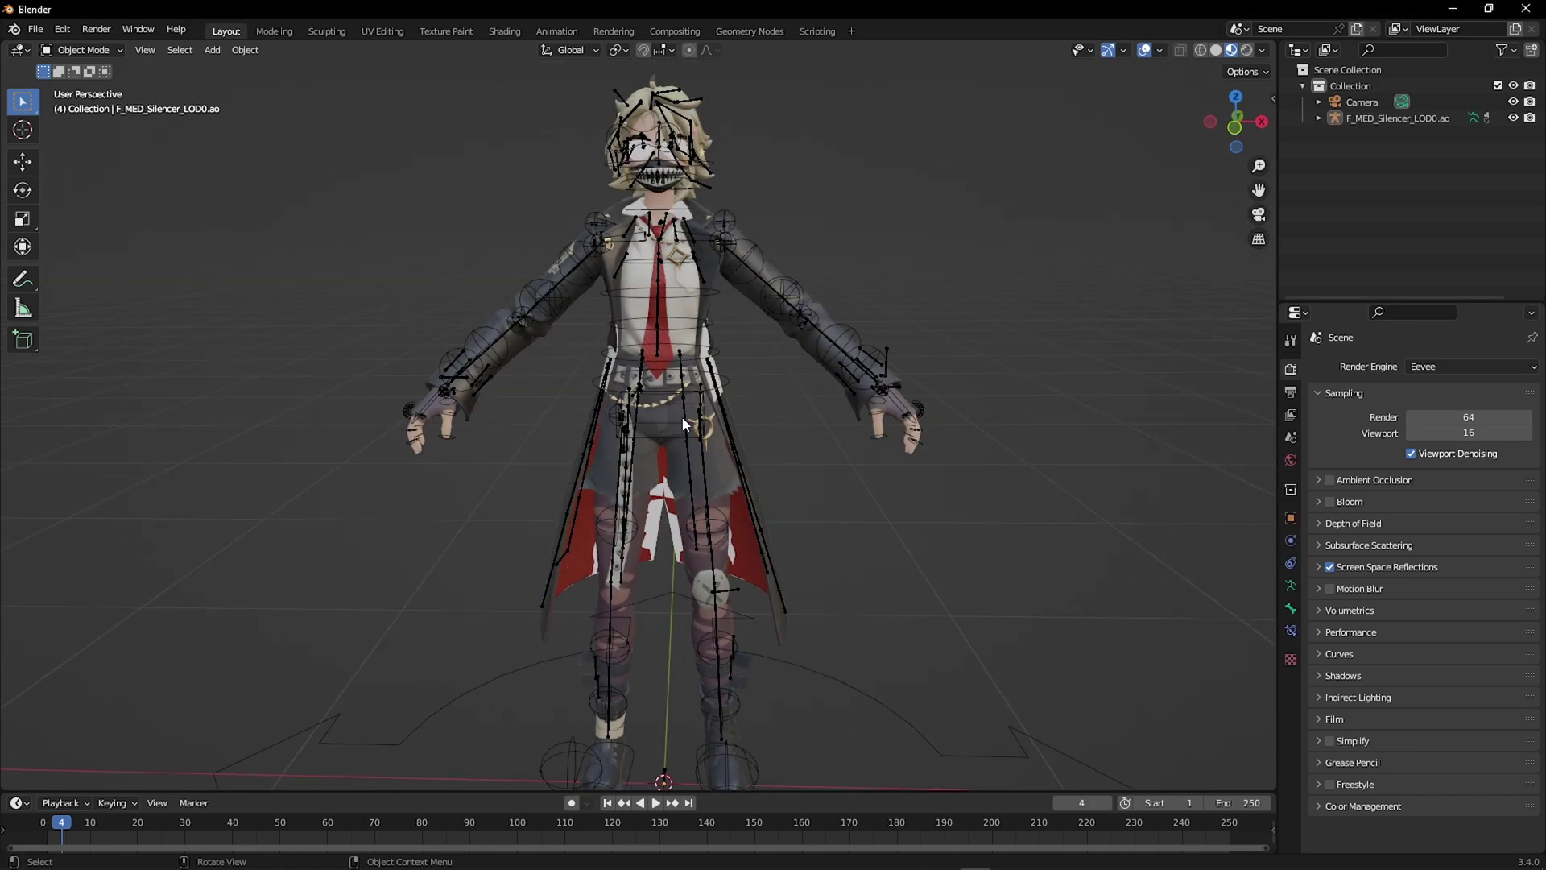
left_click(789, 292)
key("ctrl+Tab")
left_click(788, 293)
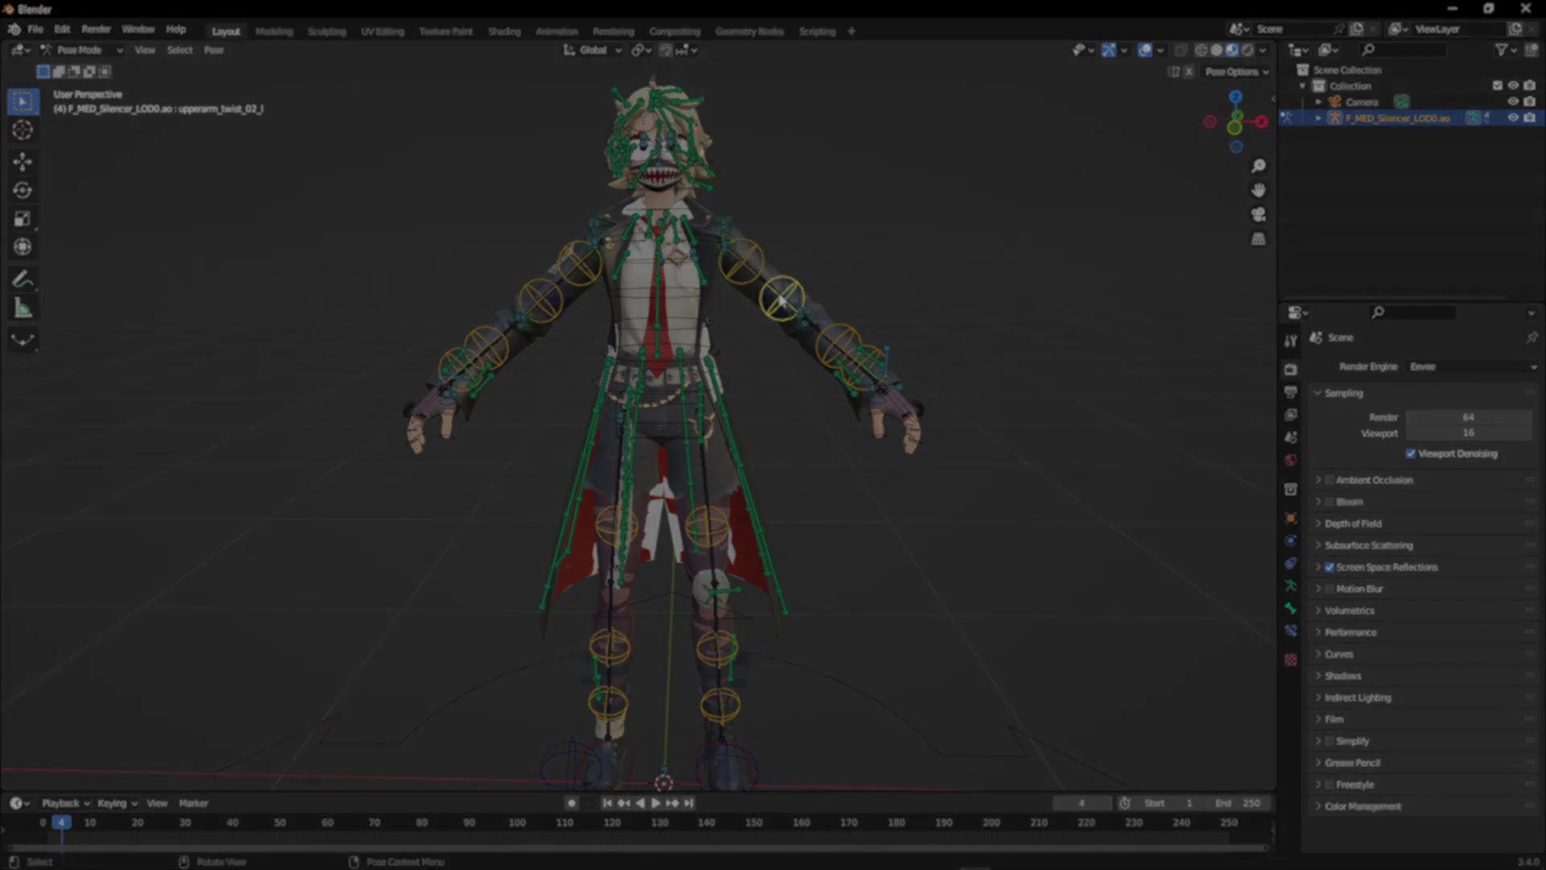